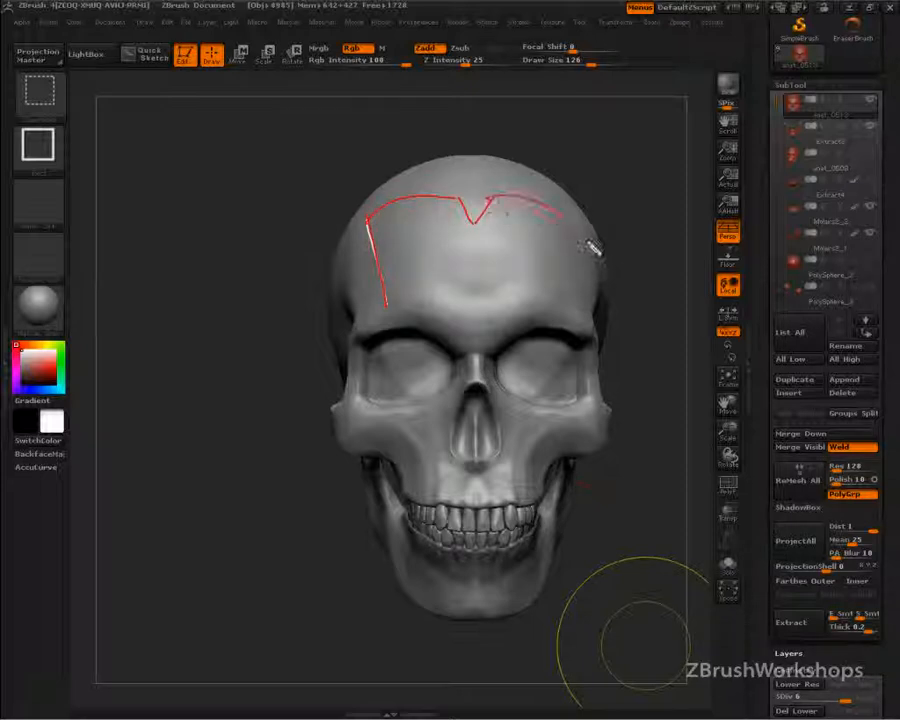
# - Annotate the lower forehead with a row of short vertical strokes and a crossing line down the centre from the V notch
pyautogui.moveTo(553, 292); pyautogui.dragTo(548, 318)
pyautogui.moveTo(538, 294)
pyautogui.mouseDown()
pyautogui.moveTo(534, 318)
pyautogui.moveTo(518, 317)
pyautogui.mouseUp()
pyautogui.moveTo(502, 291)
pyautogui.mouseDown()
pyautogui.moveTo(501, 317)
pyautogui.moveTo(484, 318)
pyautogui.mouseUp()
pyautogui.moveTo(469, 291)
pyautogui.mouseDown()
pyautogui.moveTo(468, 318)
pyautogui.moveTo(451, 318)
pyautogui.mouseUp()
pyautogui.moveTo(434, 291)
pyautogui.mouseDown()
pyautogui.moveTo(433, 317)
pyautogui.moveTo(417, 316)
pyautogui.mouseUp()
pyautogui.moveTo(403, 290); pyautogui.dragTo(402, 314)
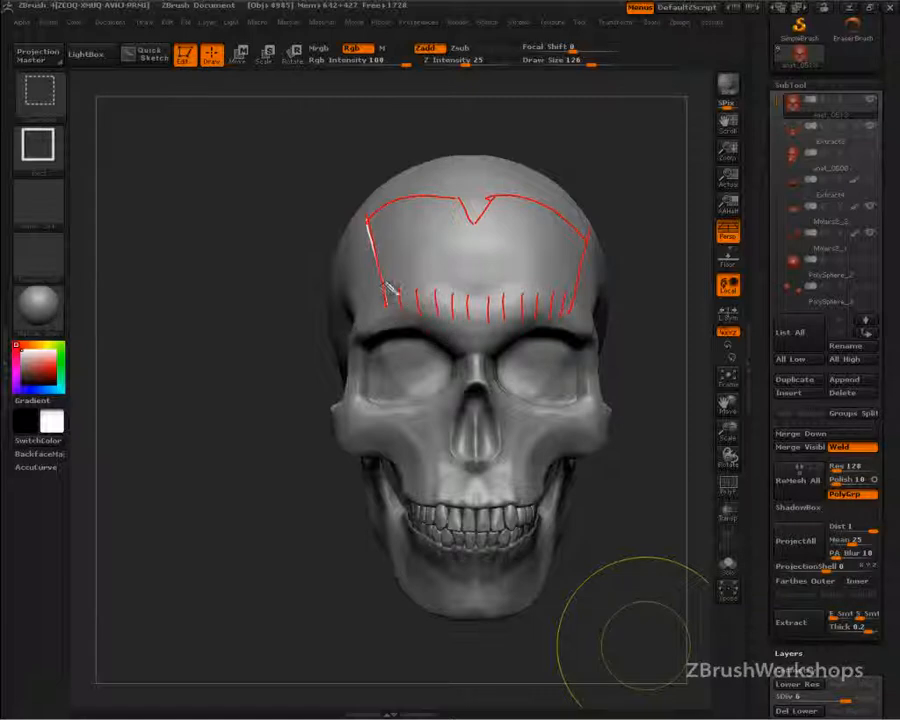
pyautogui.moveTo(463, 205)
pyautogui.mouseDown()
pyautogui.moveTo(488, 318)
pyautogui.moveTo(471, 321)
pyautogui.mouseUp()
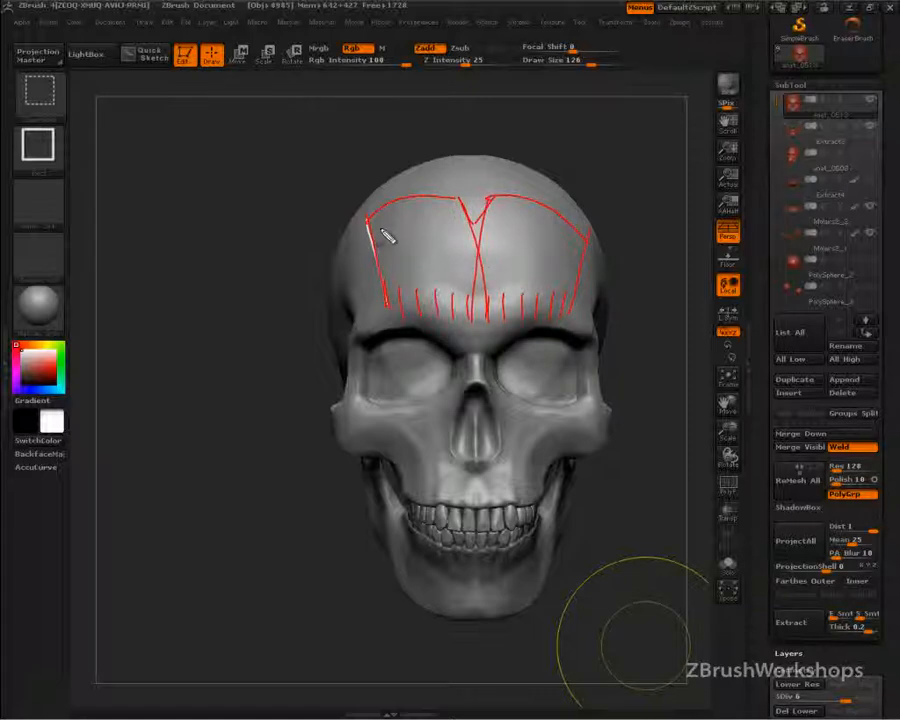
# - Annotate short strokes along the forehead outline's upper edge, horizontal wrinkle lines, and arrows with a zigzag showing the muscle's pull
pyautogui.moveTo(398, 193); pyautogui.dragTo(405, 215)
pyautogui.moveTo(416, 188); pyautogui.dragTo(422, 213)
pyautogui.moveTo(438, 190); pyautogui.dragTo(442, 208)
pyautogui.moveTo(498, 186); pyautogui.dragTo(500, 211)
pyautogui.moveTo(515, 192)
pyautogui.mouseDown()
pyautogui.moveTo(517, 216)
pyautogui.moveTo(531, 221)
pyautogui.mouseUp()
pyautogui.moveTo(547, 204)
pyautogui.mouseDown()
pyautogui.moveTo(545, 225)
pyautogui.moveTo(559, 232)
pyautogui.mouseUp()
pyautogui.moveTo(577, 219); pyautogui.dragTo(571, 239)
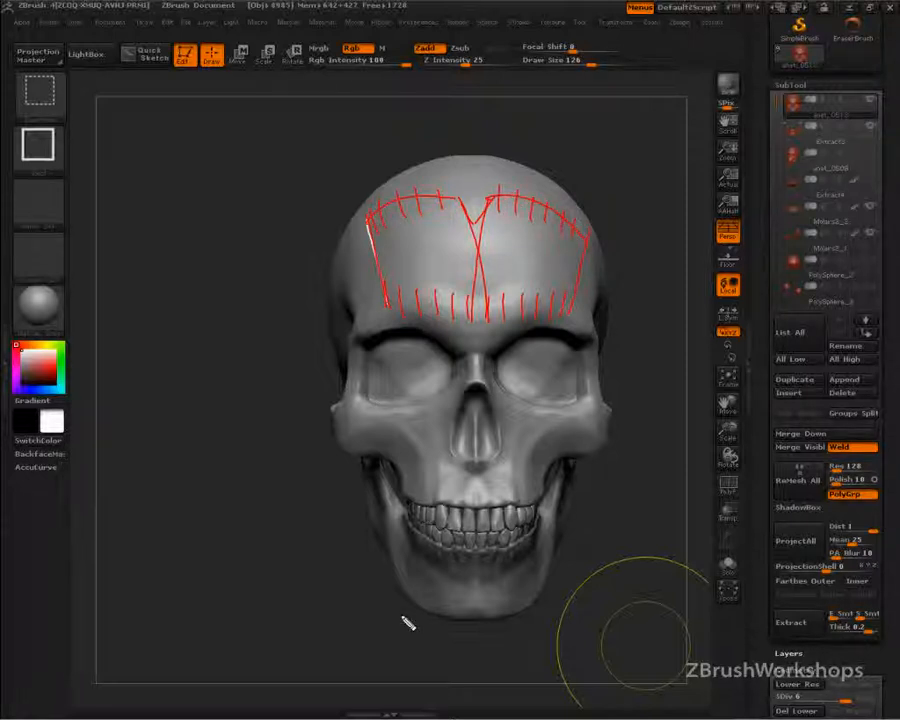
pyautogui.moveTo(584, 238)
pyautogui.mouseDown()
pyautogui.moveTo(390, 263)
pyautogui.moveTo(537, 288)
pyautogui.mouseUp()
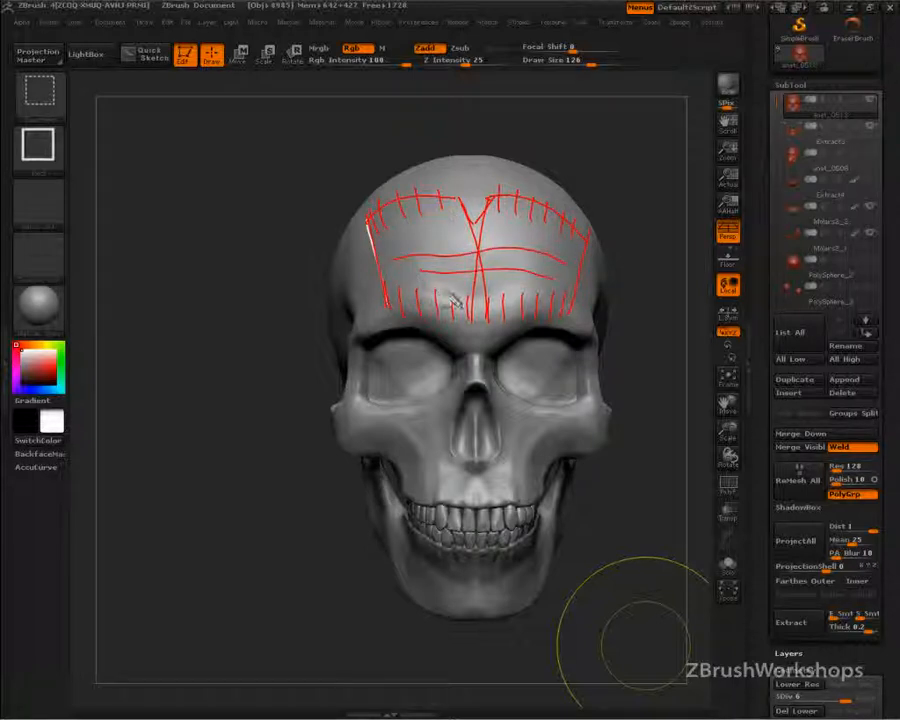
pyautogui.moveTo(424, 240); pyautogui.dragTo(436, 230)
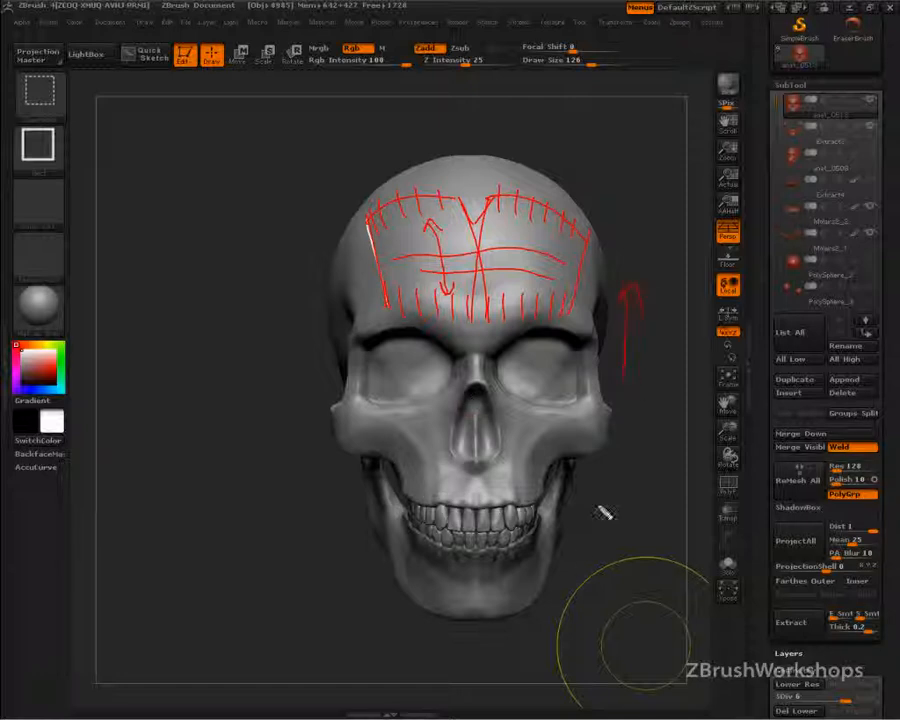
pyautogui.moveTo(617, 267)
pyautogui.mouseDown()
pyautogui.moveTo(645, 197)
pyautogui.moveTo(660, 186)
pyautogui.mouseUp()
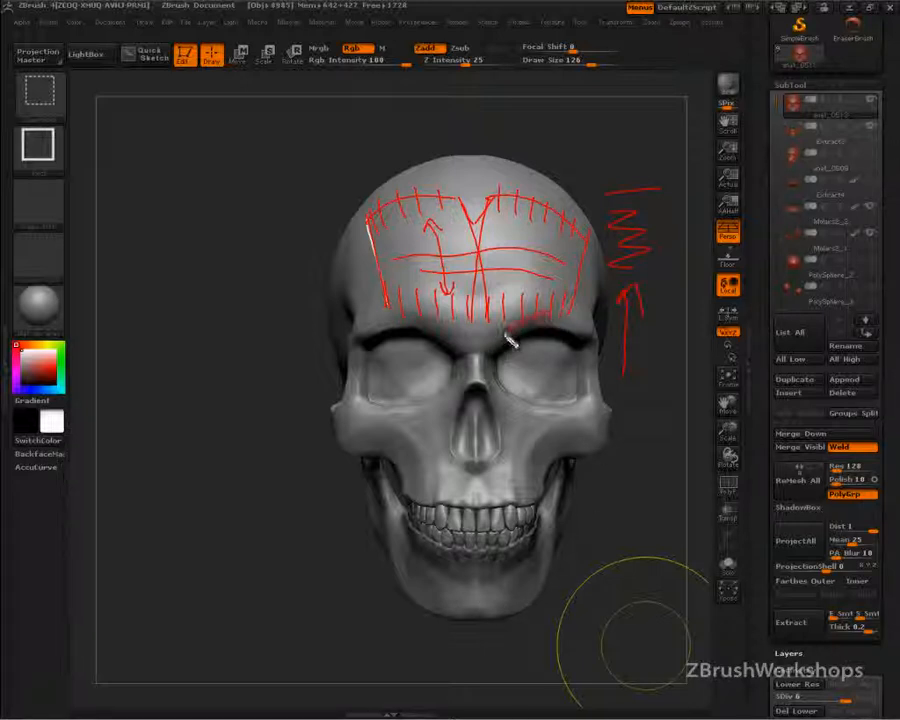
# - Annotate diagonal muscle strokes above both inner eye sockets, with lines converging toward the nose bridge
pyautogui.moveTo(545, 318); pyautogui.dragTo(500, 349)
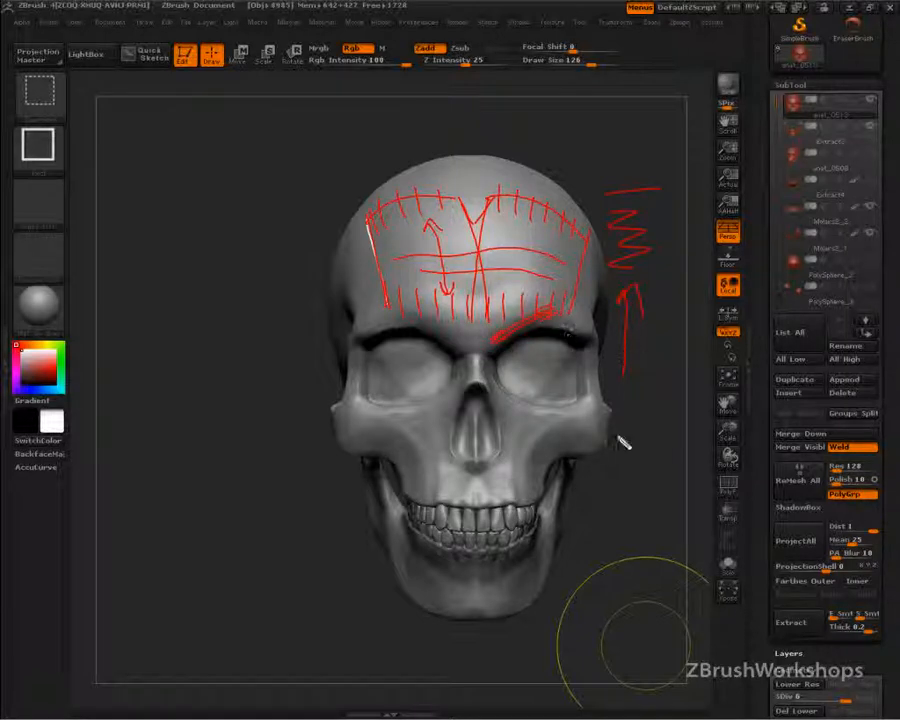
pyautogui.moveTo(547, 341)
pyautogui.mouseDown()
pyautogui.moveTo(504, 357)
pyautogui.moveTo(559, 362)
pyautogui.mouseUp()
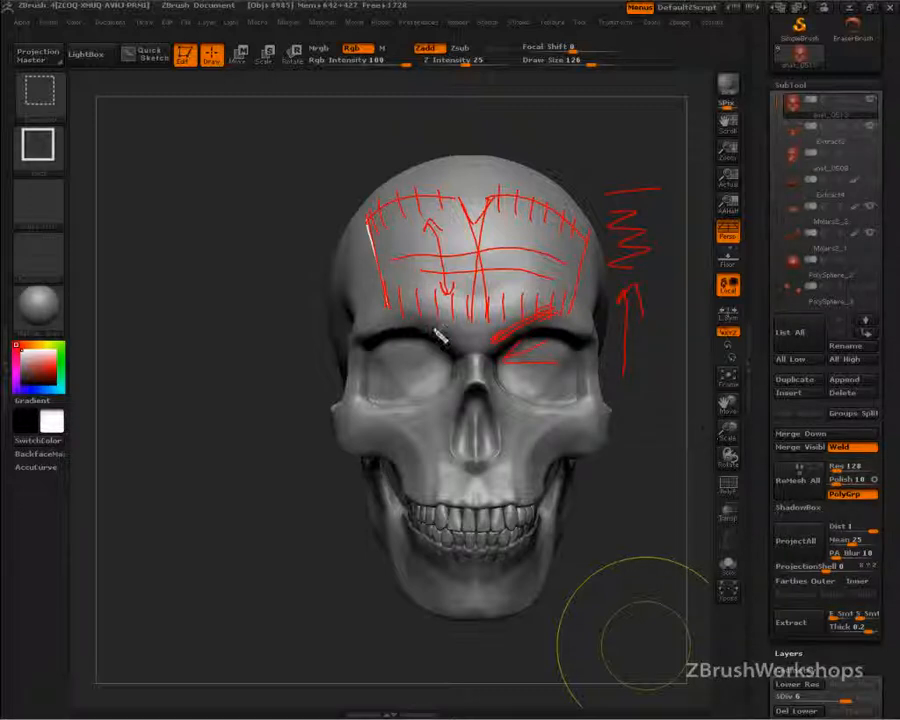
pyautogui.moveTo(465, 350)
pyautogui.mouseDown()
pyautogui.moveTo(413, 319)
pyautogui.moveTo(466, 351)
pyautogui.mouseUp()
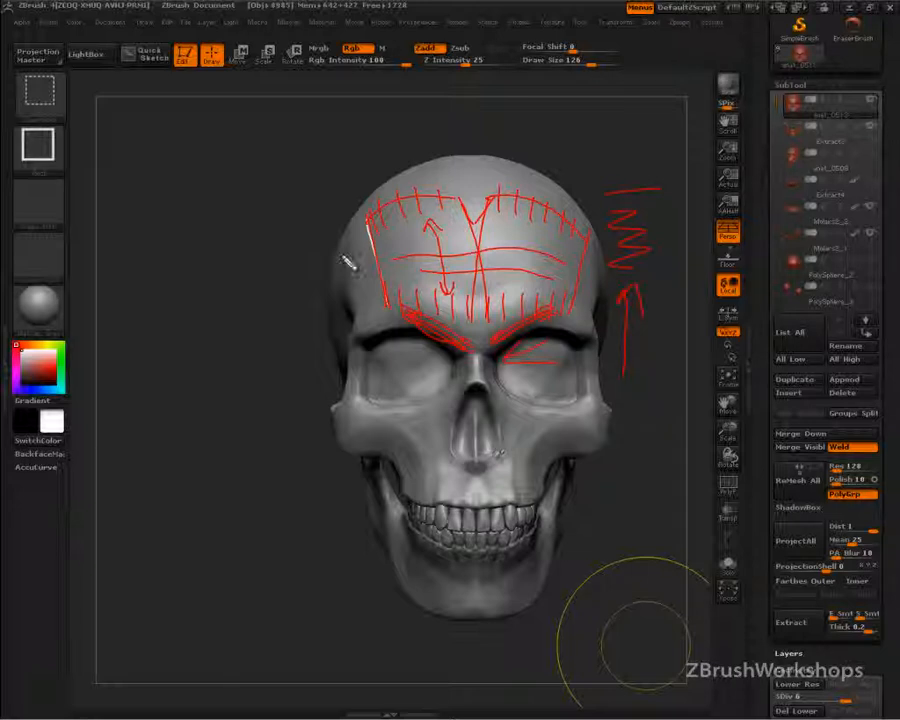
# - Annotate the temporal muscle as an oval on the side of the skull, with fibres converging behind the cheekbone to the jaw
pyautogui.moveTo(324, 321); pyautogui.dragTo(348, 391)
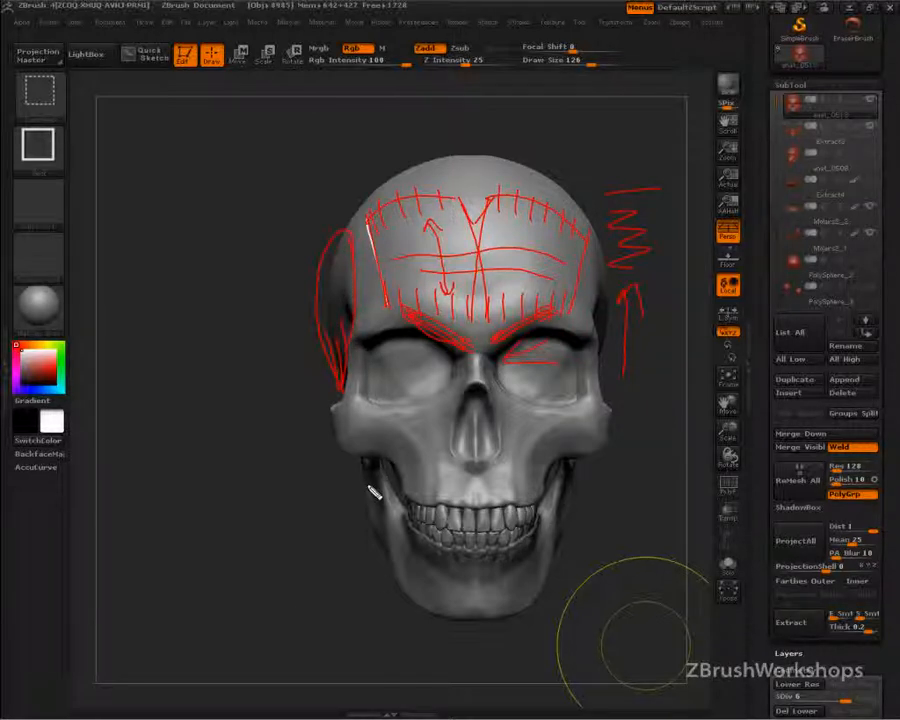
pyautogui.moveTo(381, 465)
pyautogui.mouseDown()
pyautogui.moveTo(355, 408)
pyautogui.moveTo(380, 456)
pyautogui.moveTo(361, 349)
pyautogui.moveTo(370, 397)
pyautogui.mouseUp()
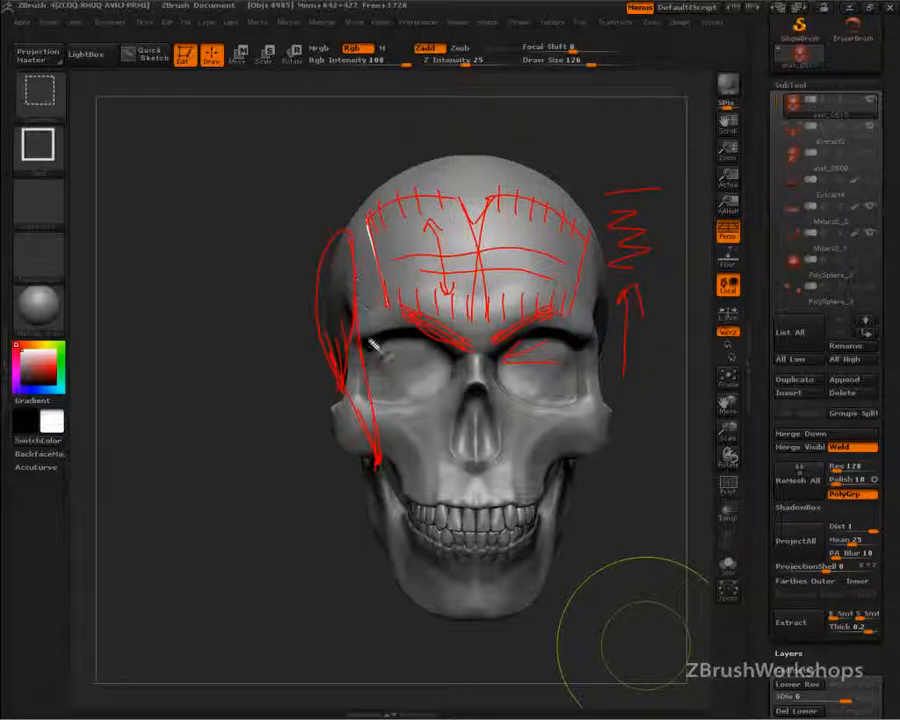
pyautogui.moveTo(378, 462)
pyautogui.mouseDown()
pyautogui.moveTo(366, 398)
pyautogui.moveTo(381, 466)
pyautogui.mouseUp()
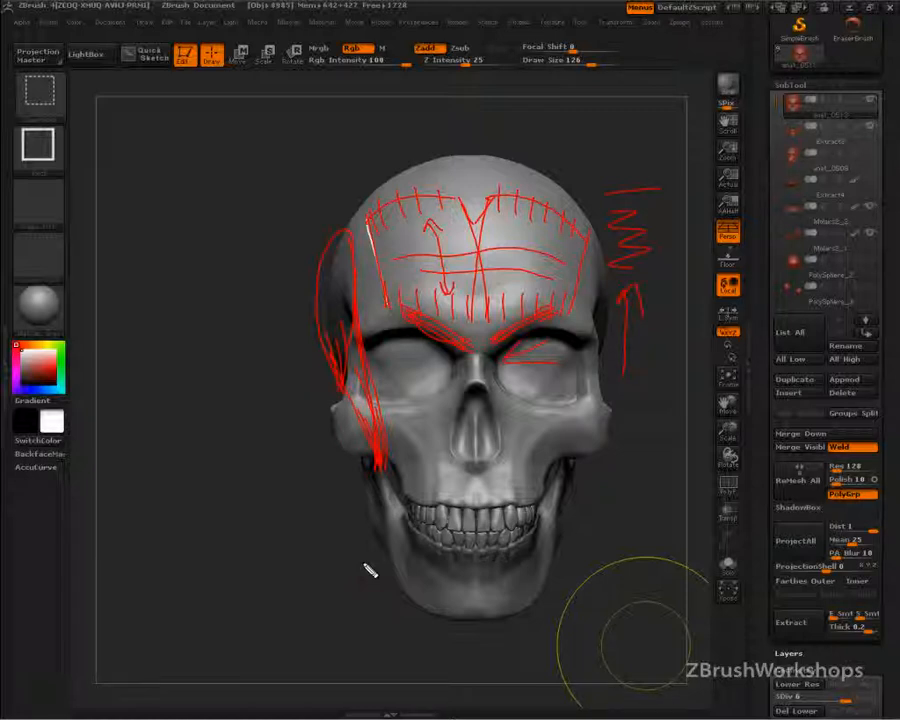
pyautogui.moveTo(226, 282); pyautogui.dragTo(287, 289)
pyautogui.moveTo(295, 275); pyautogui.dragTo(270, 321)
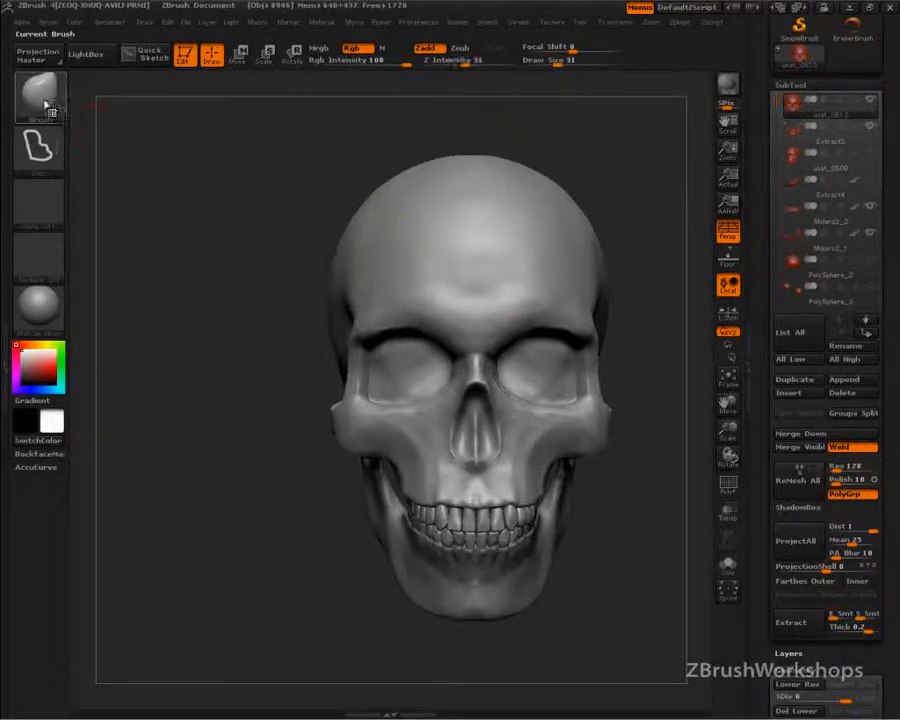
# - Mask the forehead symmetrically in the shape of the frontal muscle, leaving a V notch at the top centre
pyautogui.click(42, 100)
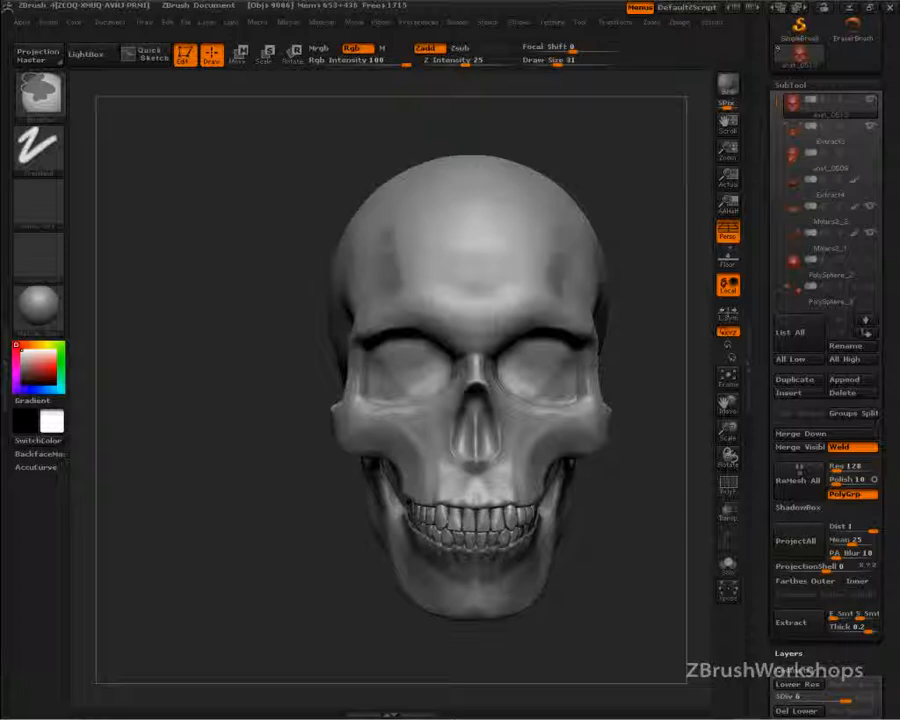
pyautogui.moveTo(390, 236)
pyautogui.keyDown('ctrl'); pyautogui.mouseDown()
pyautogui.moveTo(384, 294)
pyautogui.moveTo(466, 314)
pyautogui.moveTo(462, 232)
pyautogui.moveTo(435, 205)
pyautogui.moveTo(398, 202)
pyautogui.moveTo(410, 254)
pyautogui.moveTo(434, 280)
pyautogui.moveTo(457, 240)
pyautogui.moveTo(433, 222)
pyautogui.mouseUp(); pyautogui.keyUp('ctrl')
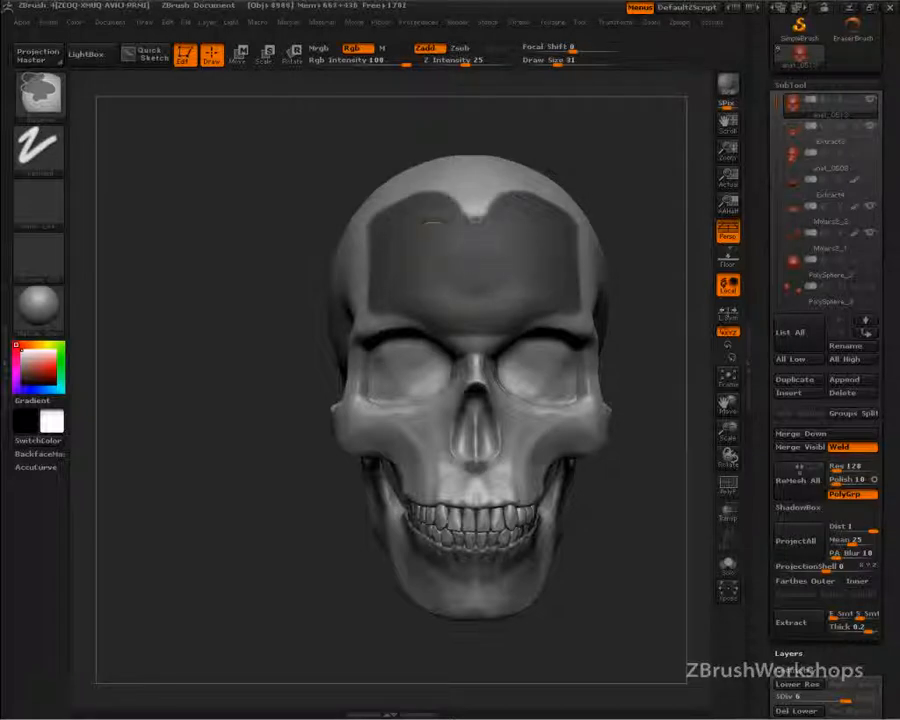
pyautogui.press('s')
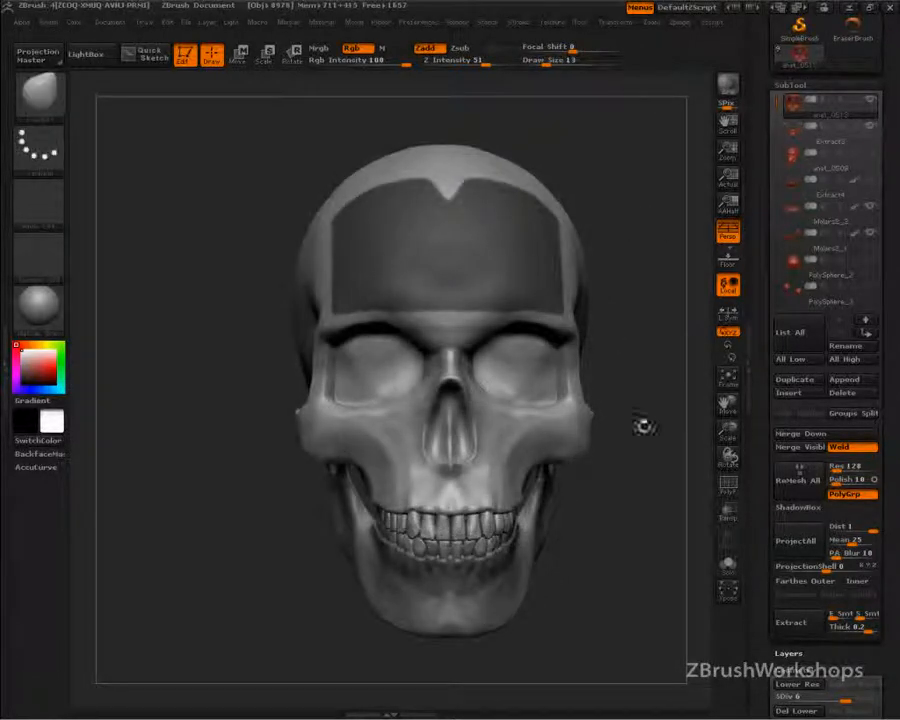
# - Set the extraction thickness to 0.1 and extract the masked forehead area
pyautogui.moveTo(758, 514); pyautogui.dragTo(770, 342)
pyautogui.click(848, 456)
pyautogui.write('.1')
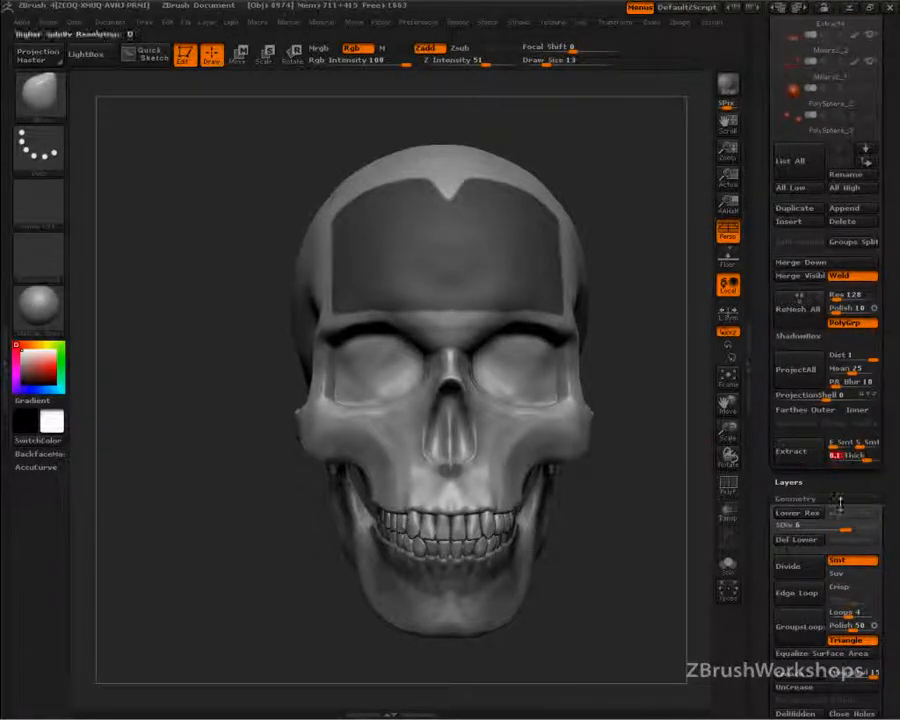
pyautogui.click(805, 455)
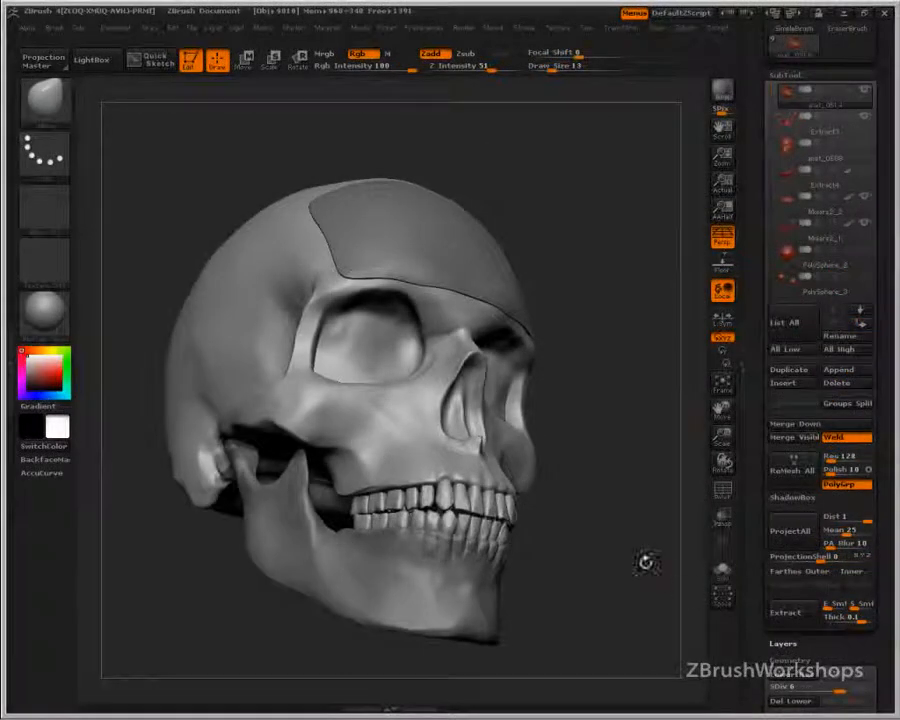
# - Delete the newly extracted forehead subtool at the end of the subtool list
pyautogui.moveTo(769, 92); pyautogui.dragTo(772, 158)
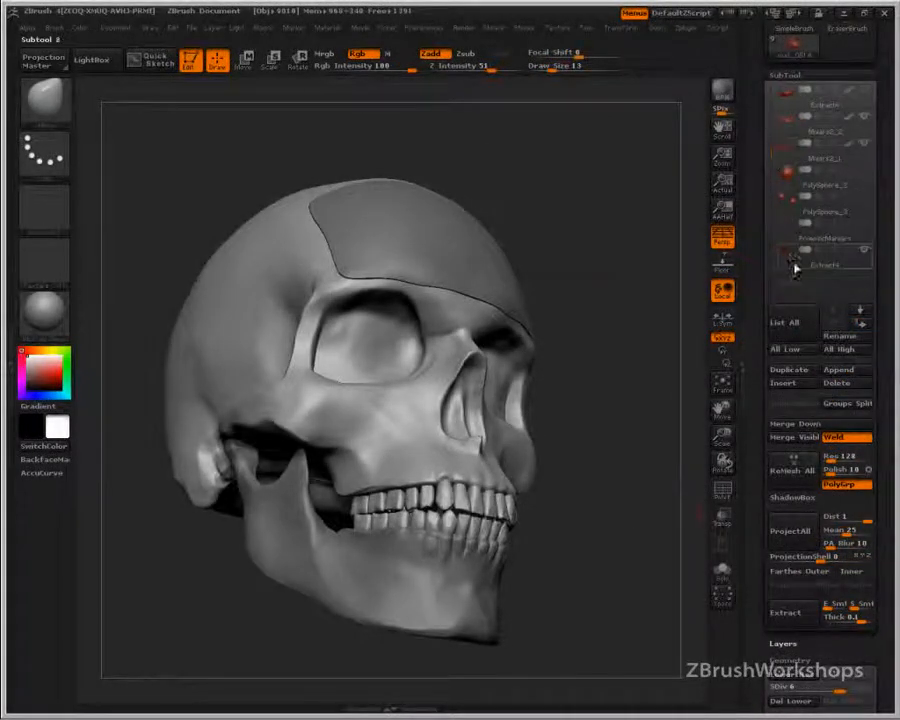
pyautogui.click(795, 257)
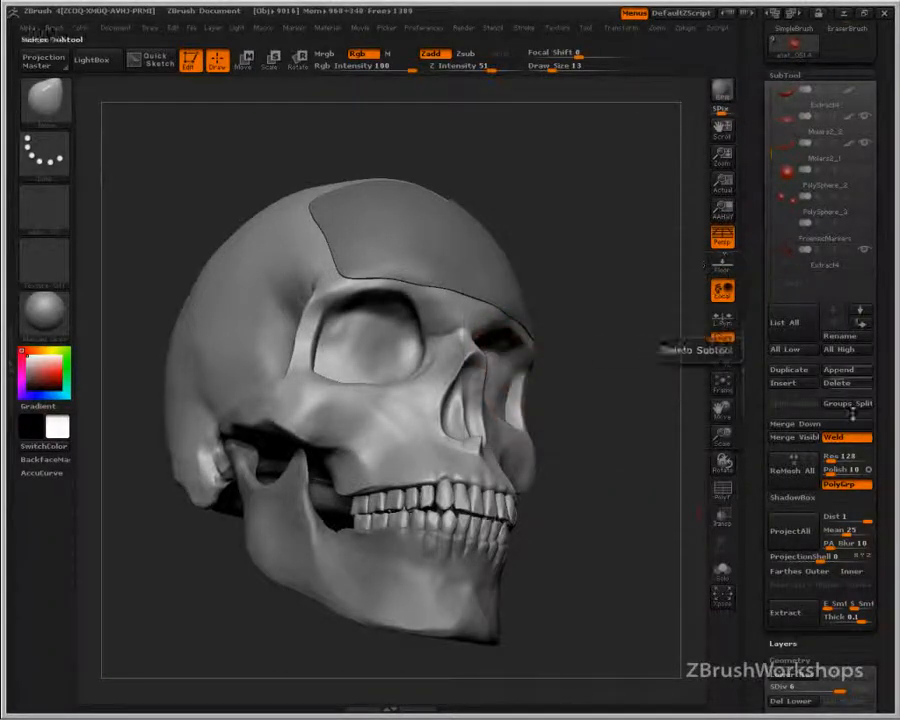
pyautogui.click(791, 259)
pyautogui.click(864, 388)
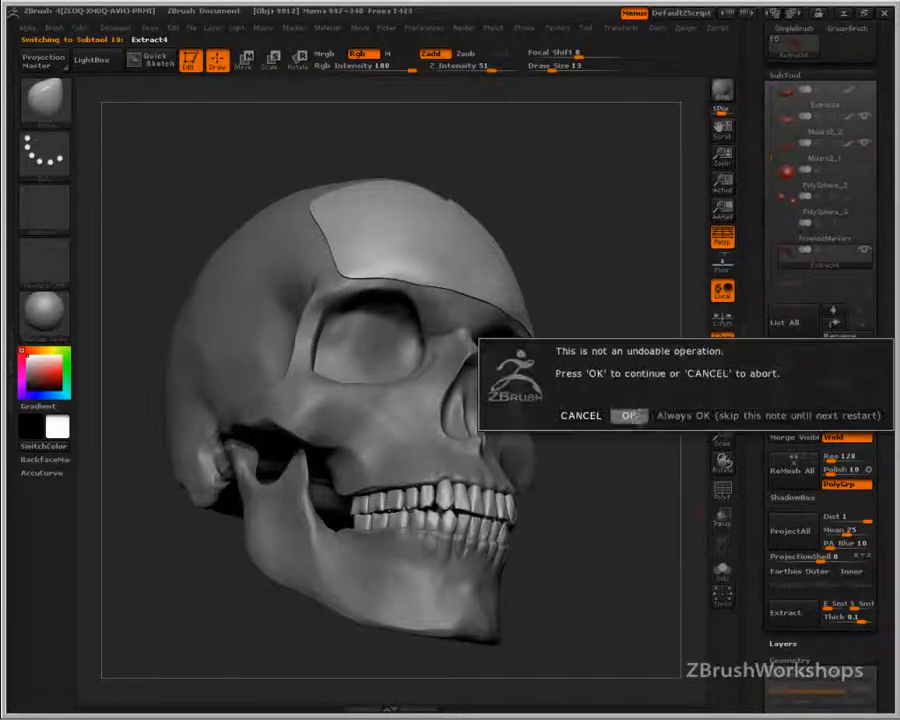
pyautogui.click(630, 416)
# - Lower the skull subtool to subdivision level 4 and extract the masked forehead again
pyautogui.moveTo(769, 168); pyautogui.dragTo(765, 74)
pyautogui.click(782, 95)
pyautogui.press('shift')
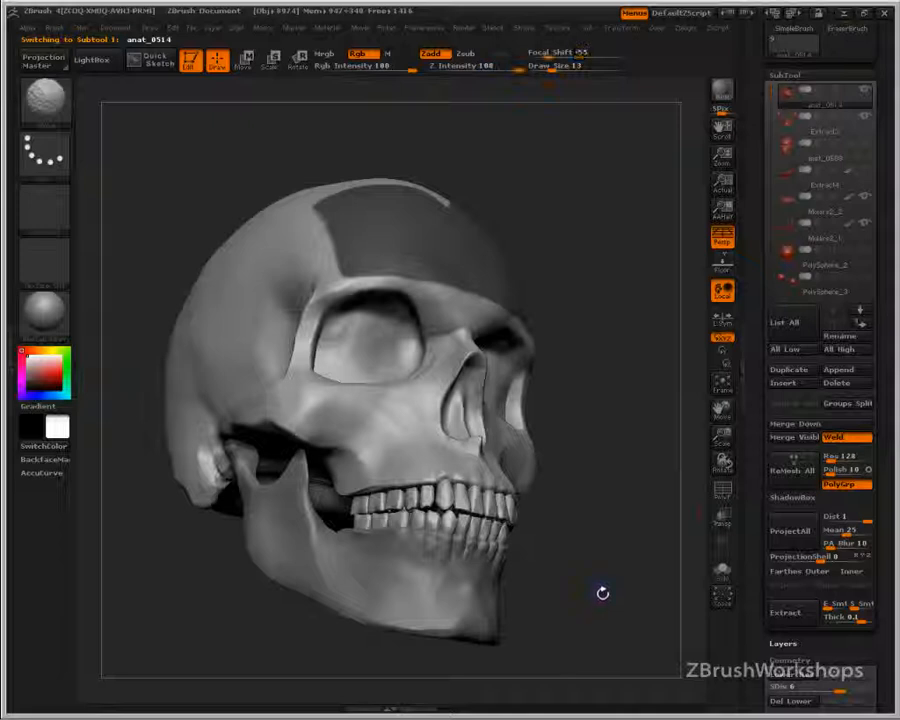
pyautogui.hotkey('shift', 'd')
pyautogui.hotkey('shift', 'd')
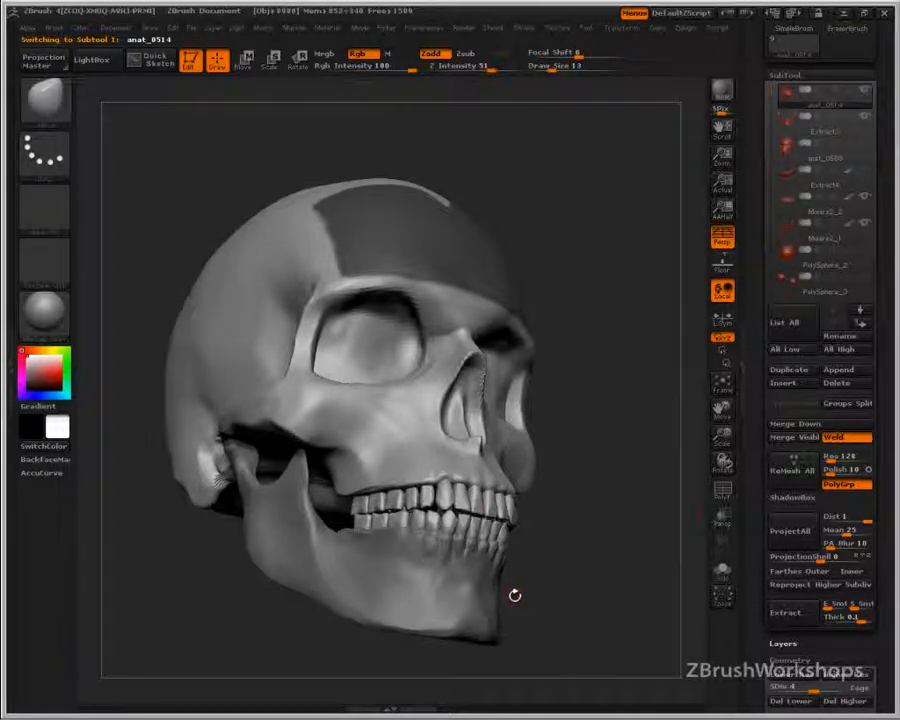
pyautogui.click(799, 614)
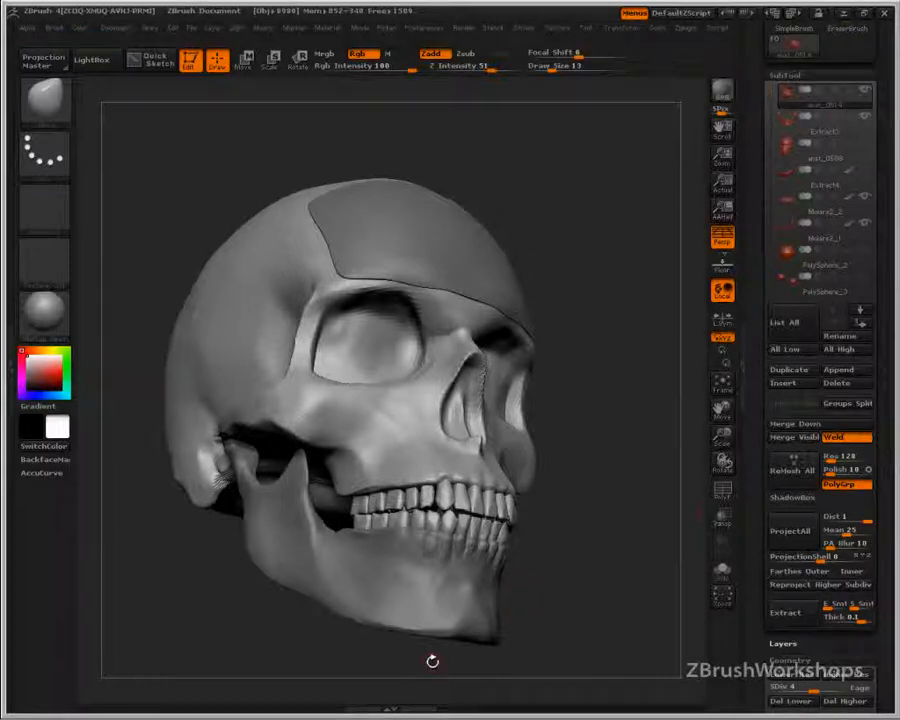
# - Mask the large oval temporal area on the side of the skull and extract it
pyautogui.moveTo(635, 650); pyautogui.dragTo(636, 668)
pyautogui.moveTo(698, 514); pyautogui.dragTo(613, 539)
pyautogui.moveTo(653, 619)
pyautogui.mouseDown()
pyautogui.moveTo(640, 610)
pyautogui.moveTo(625, 545)
pyautogui.moveTo(633, 450)
pyautogui.moveTo(622, 491)
pyautogui.moveTo(613, 416)
pyautogui.moveTo(573, 330)
pyautogui.moveTo(595, 364)
pyautogui.moveTo(617, 337)
pyautogui.mouseUp()
pyautogui.press('shift')
pyautogui.press('s')
pyautogui.moveTo(401, 344)
pyautogui.mouseDown()
pyautogui.moveTo(442, 352)
pyautogui.moveTo(430, 318)
pyautogui.moveTo(388, 286)
pyautogui.moveTo(322, 290)
pyautogui.moveTo(286, 345)
pyautogui.moveTo(302, 390)
pyautogui.moveTo(360, 412)
pyautogui.moveTo(405, 410)
pyautogui.moveTo(430, 392)
pyautogui.moveTo(368, 360)
pyautogui.moveTo(345, 335)
pyautogui.moveTo(320, 345)
pyautogui.moveTo(330, 320)
pyautogui.moveTo(322, 366)
pyautogui.mouseUp()
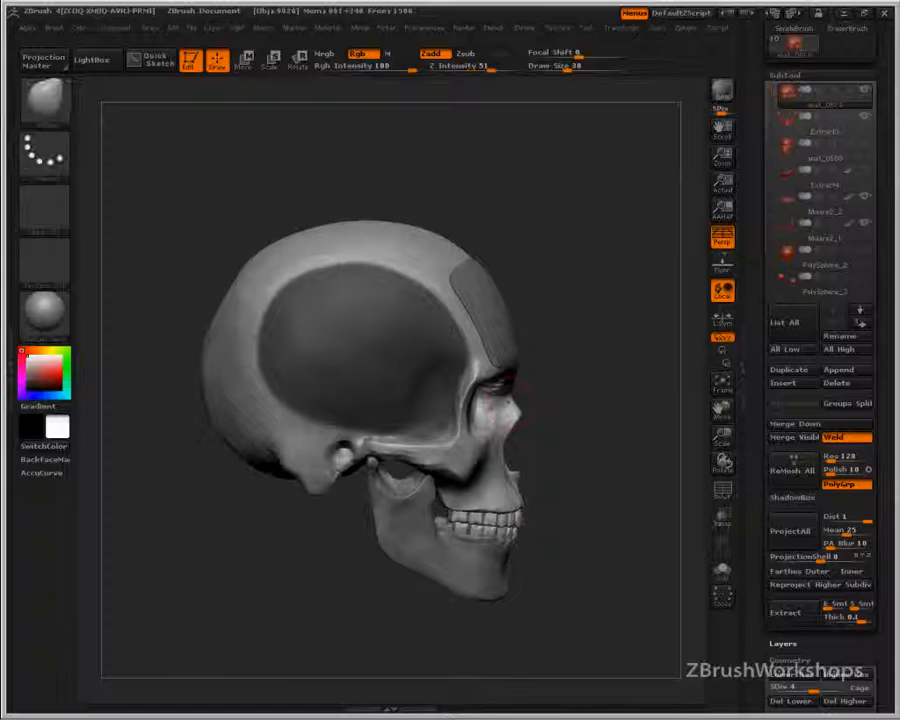
pyautogui.keyDown('alt'); pyautogui.moveTo(605, 362); pyautogui.dragTo(613, 426); pyautogui.keyUp('alt')
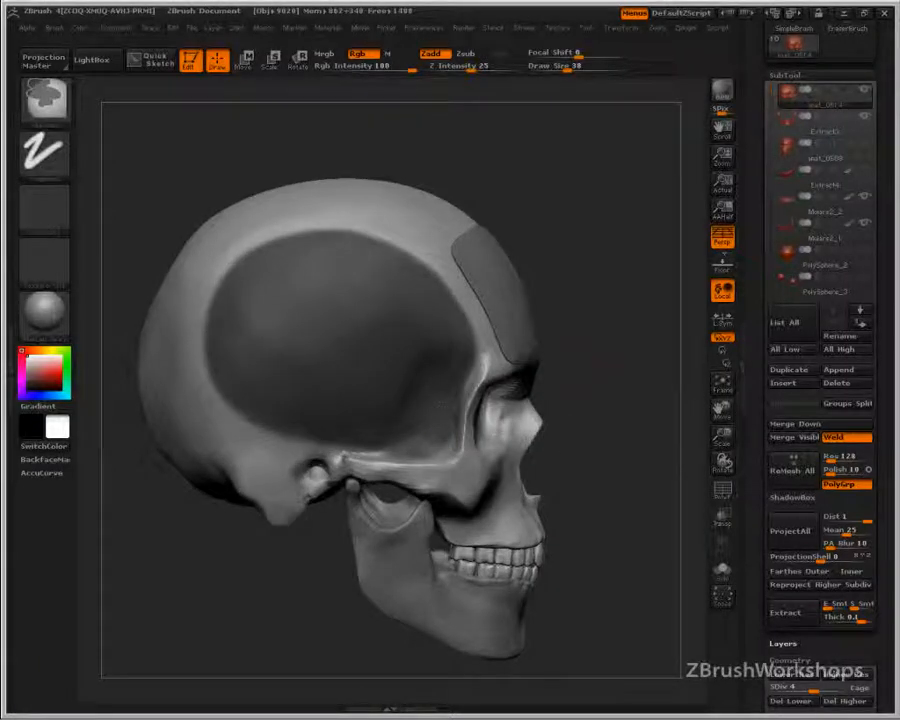
pyautogui.press('shift')
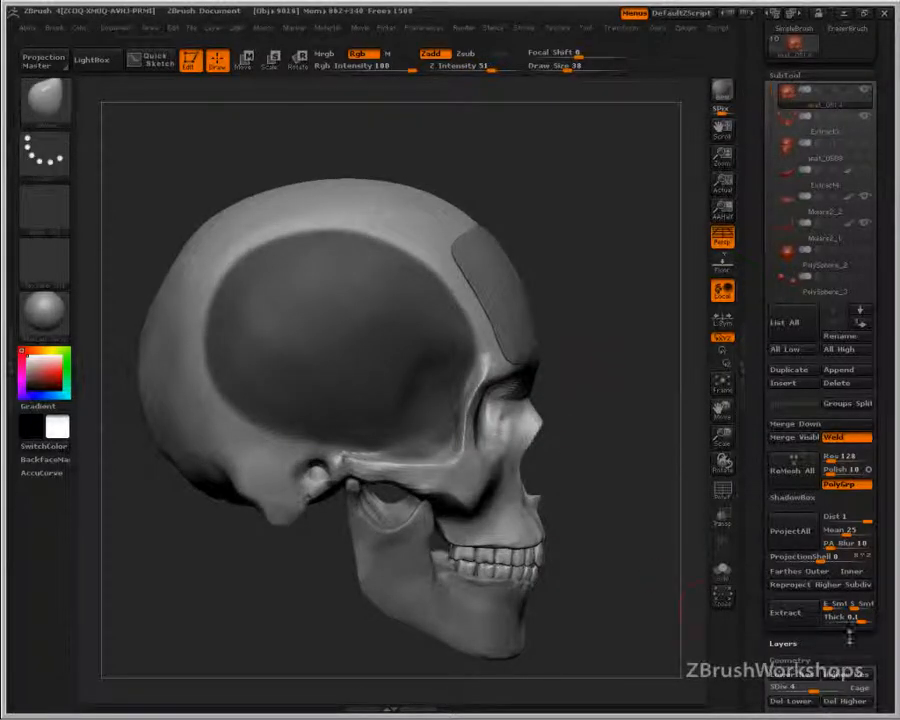
pyautogui.click(785, 612)
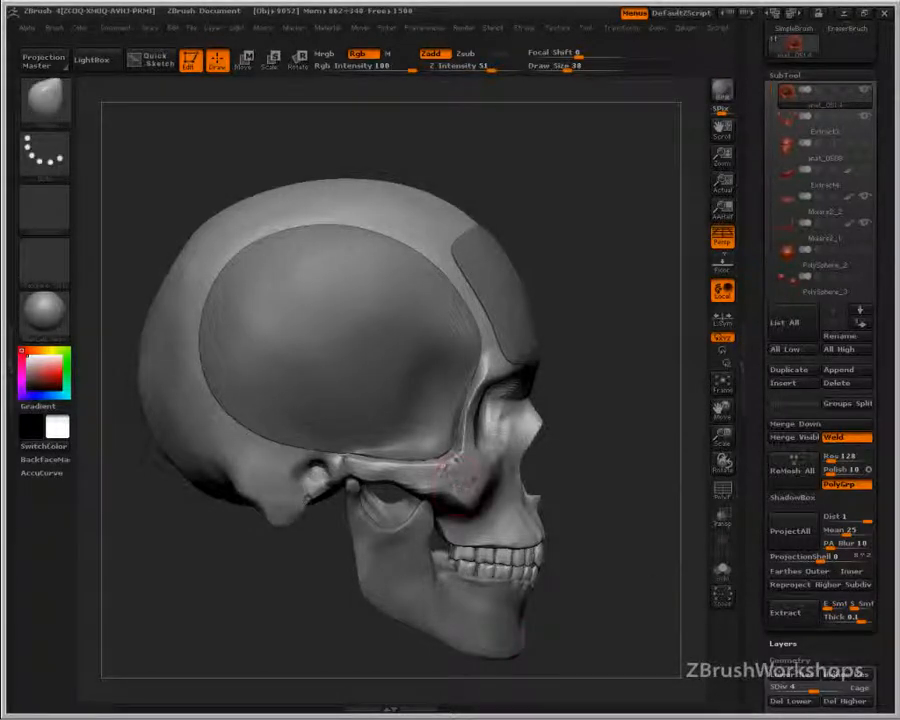
# - With the Move brush, pull the extracted temporal muscle's lower edge down behind the cheekbone into a tapered end at the jaw
pyautogui.press('b')
pyautogui.press('m')
pyautogui.press('v')
pyautogui.press('s')
pyautogui.moveTo(464, 478); pyautogui.dragTo(480, 478)
pyautogui.moveTo(769, 94); pyautogui.dragTo(779, 229)
pyautogui.click(805, 228)
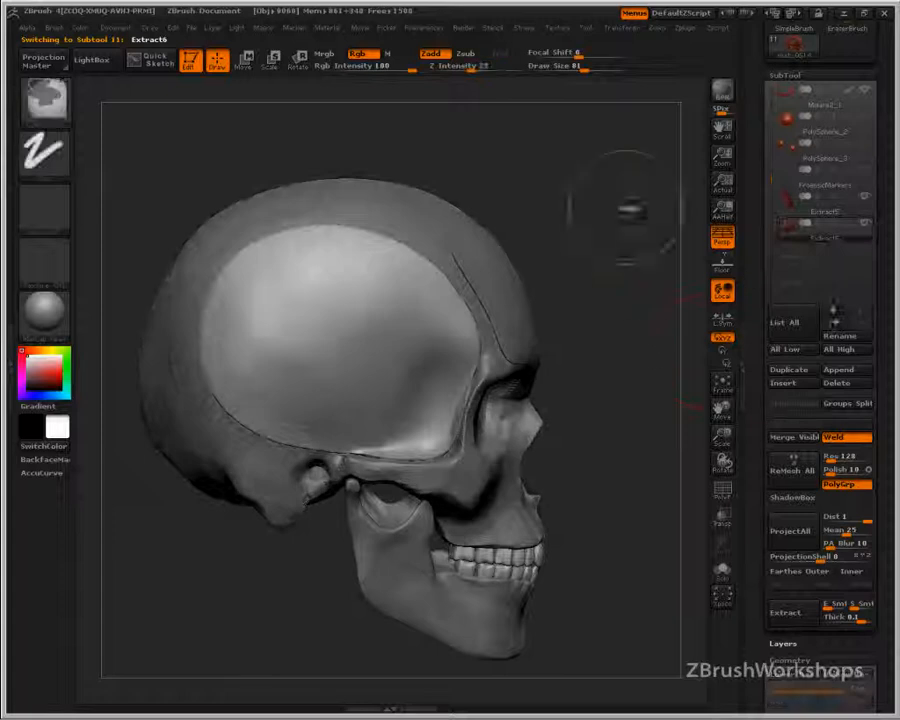
pyautogui.moveTo(438, 455); pyautogui.dragTo(430, 516)
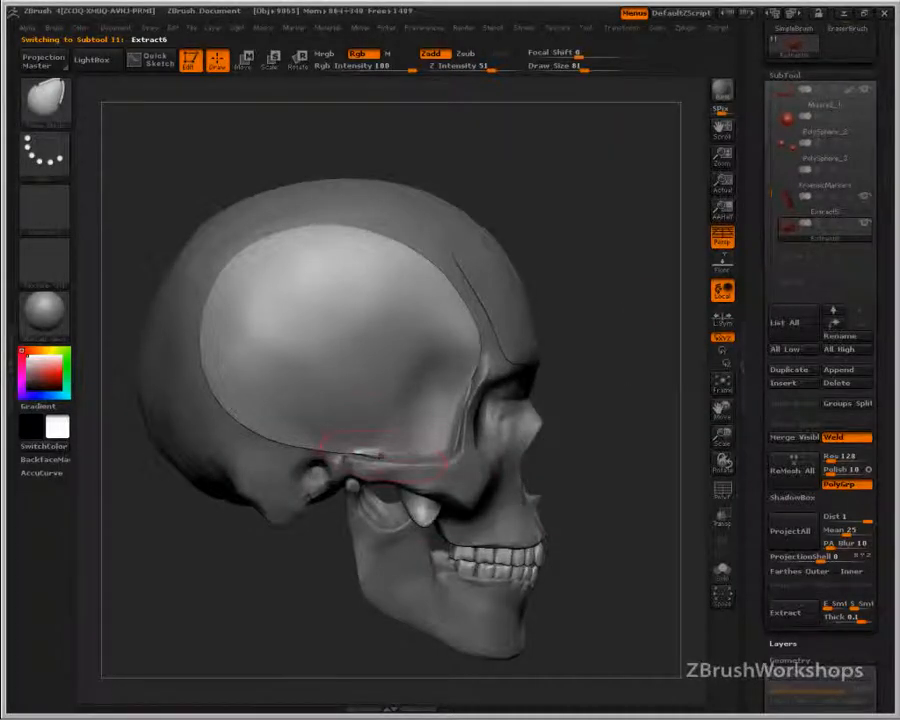
pyautogui.moveTo(443, 407); pyautogui.dragTo(435, 406)
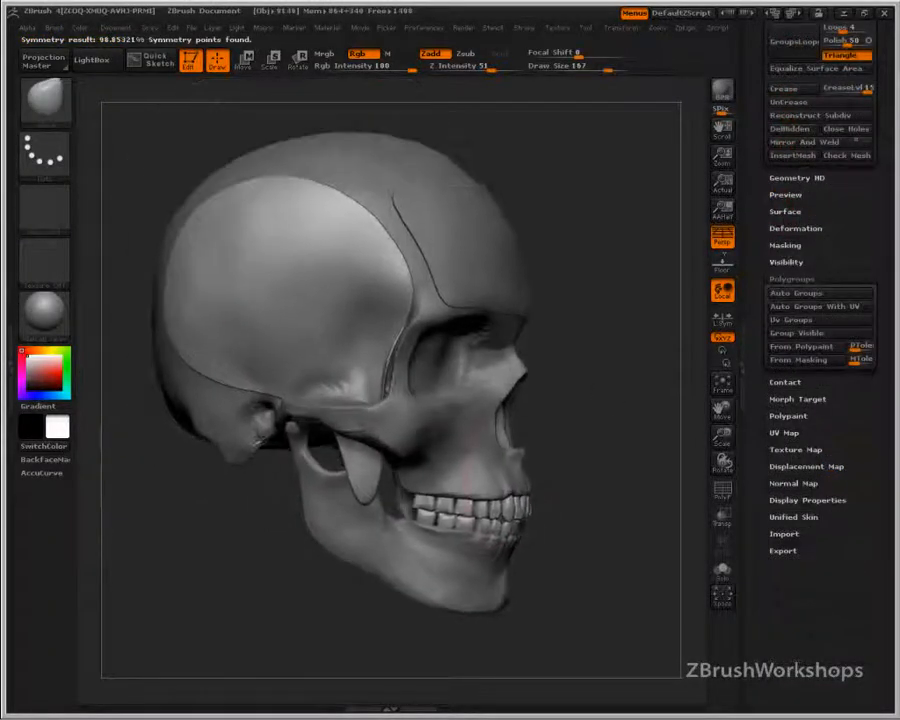
pyautogui.moveTo(567, 490)
pyautogui.keyDown('shift'); pyautogui.mouseDown()
pyautogui.moveTo(602, 502)
pyautogui.moveTo(581, 545)
pyautogui.moveTo(602, 507)
pyautogui.mouseUp(); pyautogui.keyUp('shift')
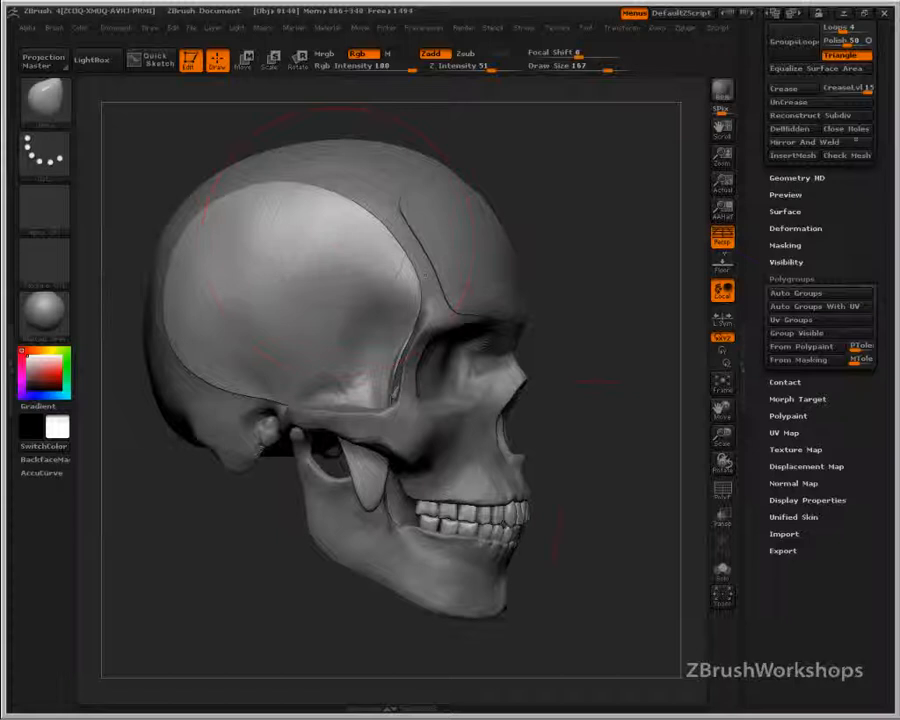
pyautogui.moveTo(579, 516); pyautogui.dragTo(709, 384)
# - Mask a diagonal strip above each inner eye socket on the isolated skull subtool and extract the strips, with all subtools shown again
pyautogui.moveTo(801, 262); pyautogui.dragTo(838, 690)
pyautogui.moveTo(764, 229); pyautogui.dragTo(764, 414)
pyautogui.moveTo(769, 201); pyautogui.dragTo(777, 141)
pyautogui.click(777, 134)
pyautogui.press('shift')
pyautogui.press('s')
pyautogui.moveTo(640, 420); pyautogui.dragTo(610, 370)
pyautogui.press('s')
pyautogui.moveTo(522, 338)
pyautogui.mouseDown()
pyautogui.moveTo(496, 338)
pyautogui.moveTo(502, 330)
pyautogui.mouseUp()
pyautogui.press('s')
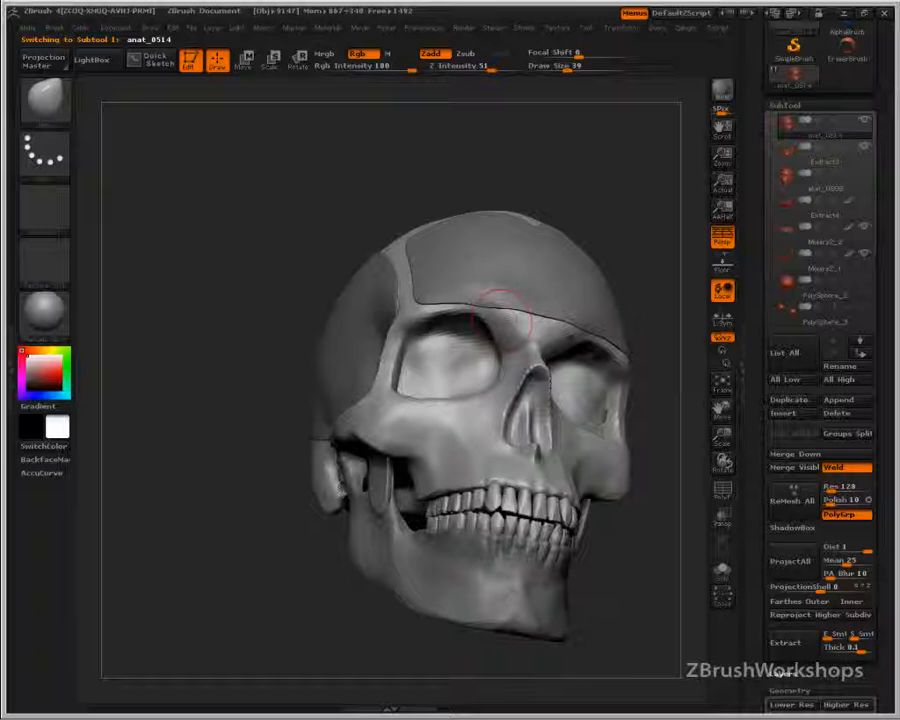
pyautogui.hotkey('shift', 's')
pyautogui.keyDown('alt'); pyautogui.moveTo(597, 203); pyautogui.dragTo(590, 262); pyautogui.keyUp('alt')
pyautogui.press('s')
pyautogui.moveTo(500, 240)
pyautogui.mouseDown()
pyautogui.moveTo(472, 241)
pyautogui.moveTo(486, 234)
pyautogui.moveTo(514, 252)
pyautogui.moveTo(550, 298)
pyautogui.moveTo(518, 251)
pyautogui.moveTo(461, 221)
pyautogui.mouseUp()
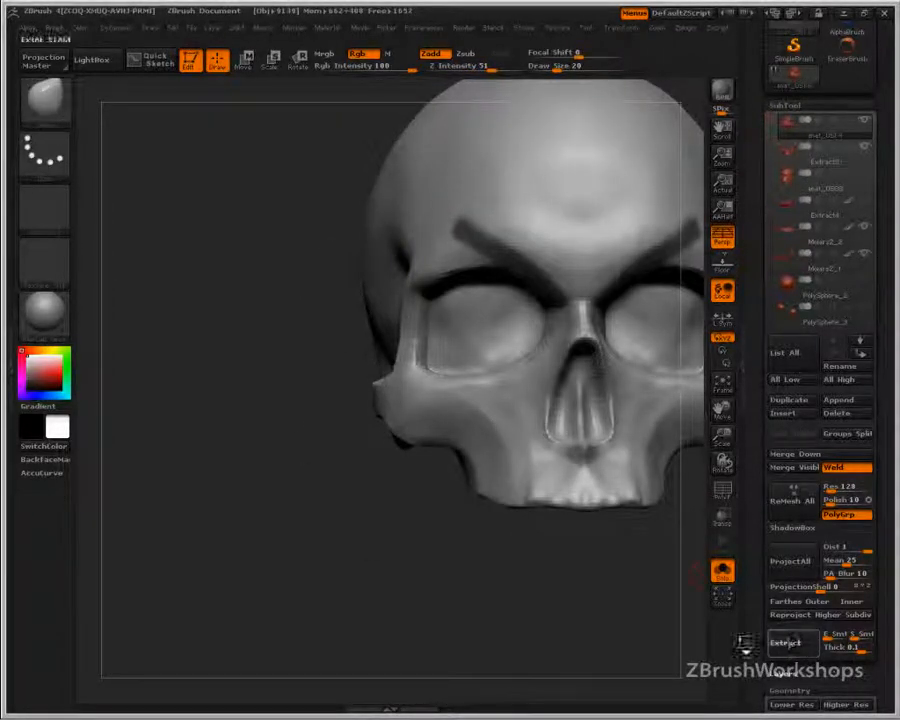
pyautogui.click(721, 572)
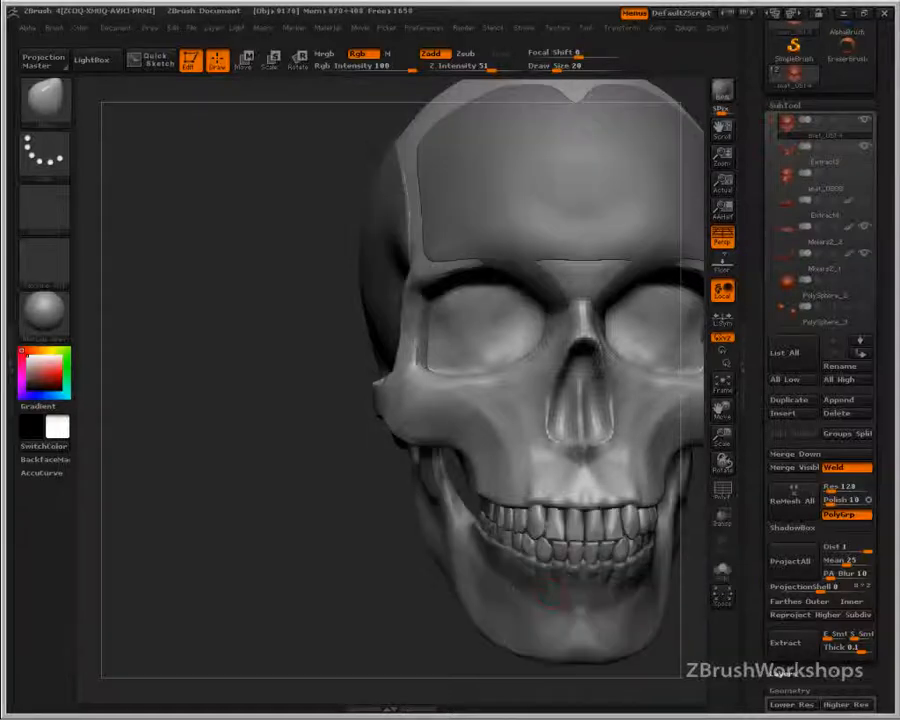
# - Show the ForensicMarkers subtool on the skull
pyautogui.keyDown('alt'); pyautogui.moveTo(344, 550); pyautogui.dragTo(408, 590); pyautogui.keyUp('alt')
pyautogui.moveTo(772, 122); pyautogui.dragTo(773, 178)
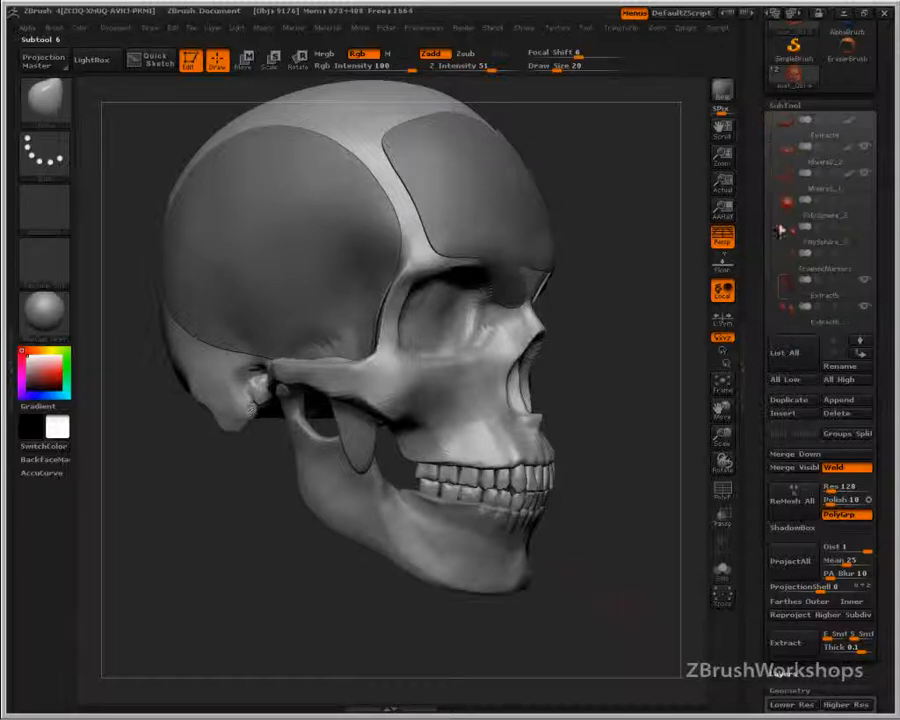
pyautogui.click(852, 265)
pyautogui.moveTo(603, 434)
pyautogui.mouseDown()
pyautogui.moveTo(639, 434)
pyautogui.moveTo(653, 460)
pyautogui.moveTo(656, 450)
pyautogui.mouseUp()
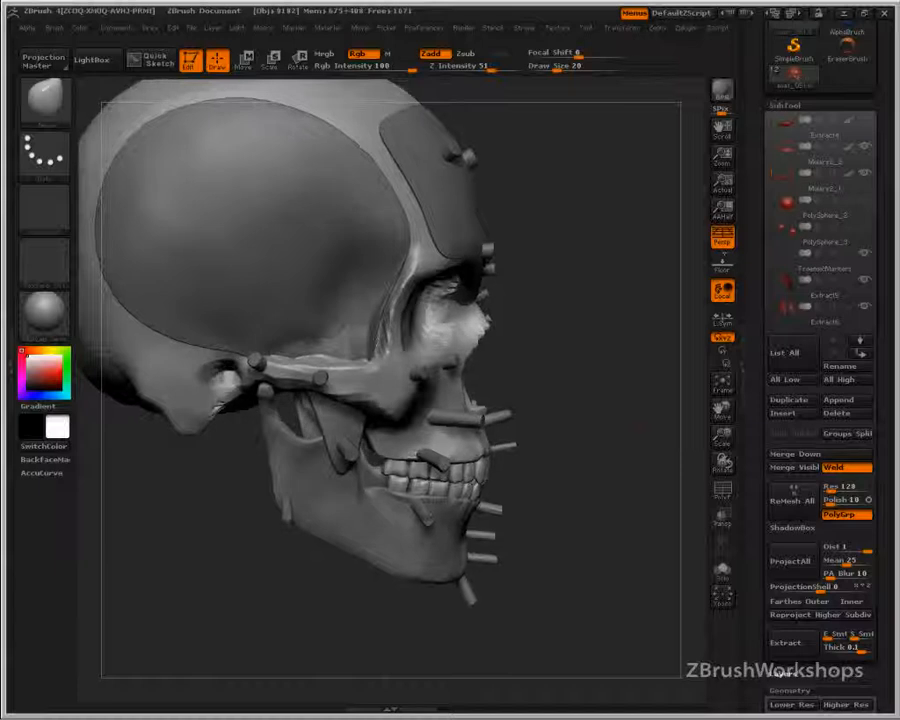
pyautogui.moveTo(561, 510); pyautogui.dragTo(614, 511)
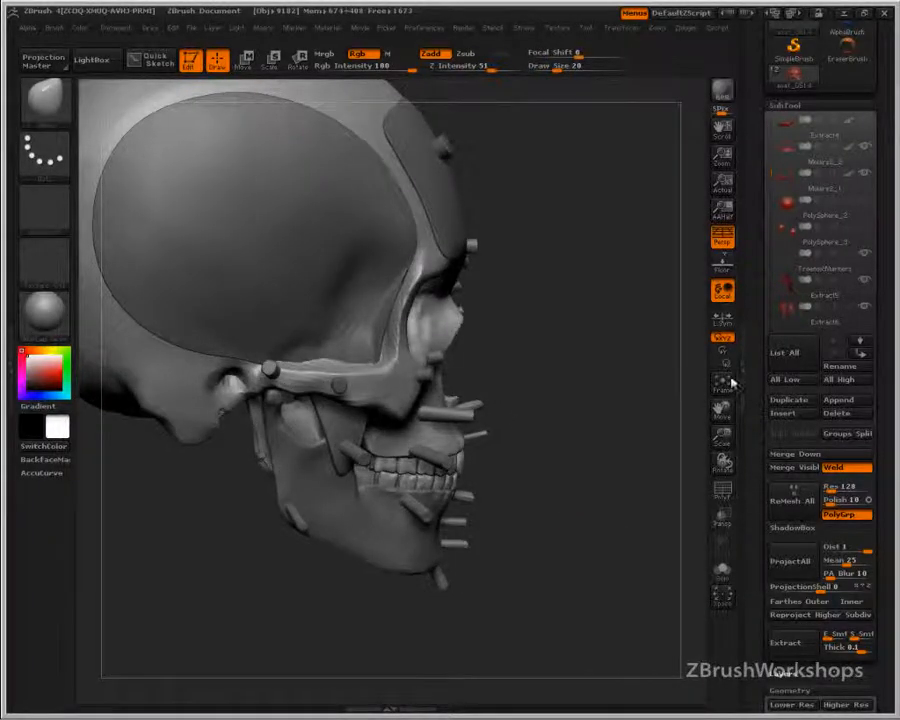
# - Rename the extracted forehead, temple and brow subtools as Frontalis, Temporalis and Corrugator
pyautogui.click(787, 291)
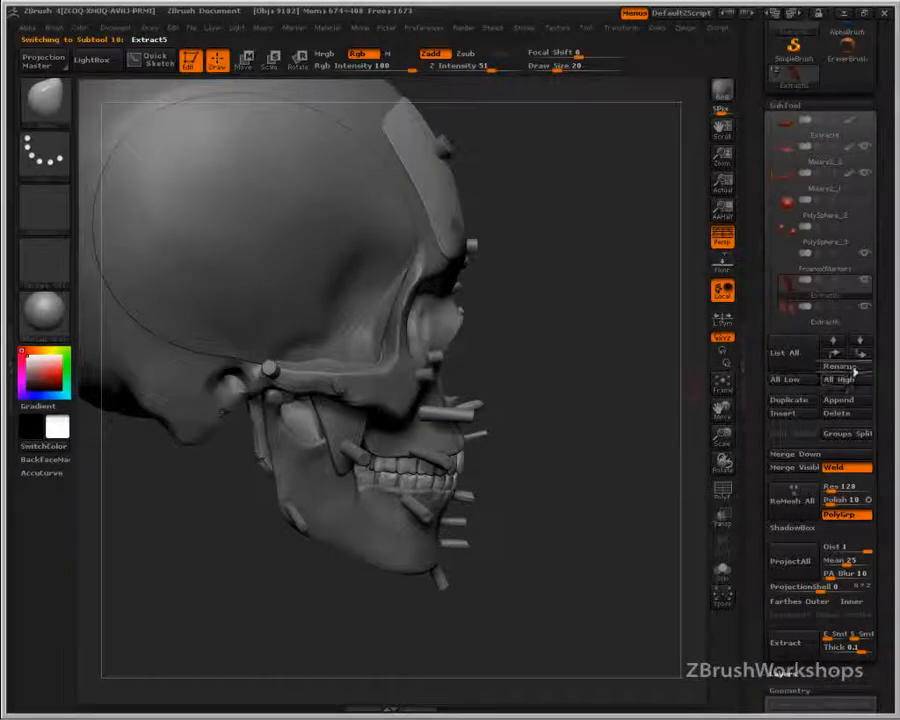
pyautogui.click(841, 366)
pyautogui.write('Frontalis')
pyautogui.press('Return')
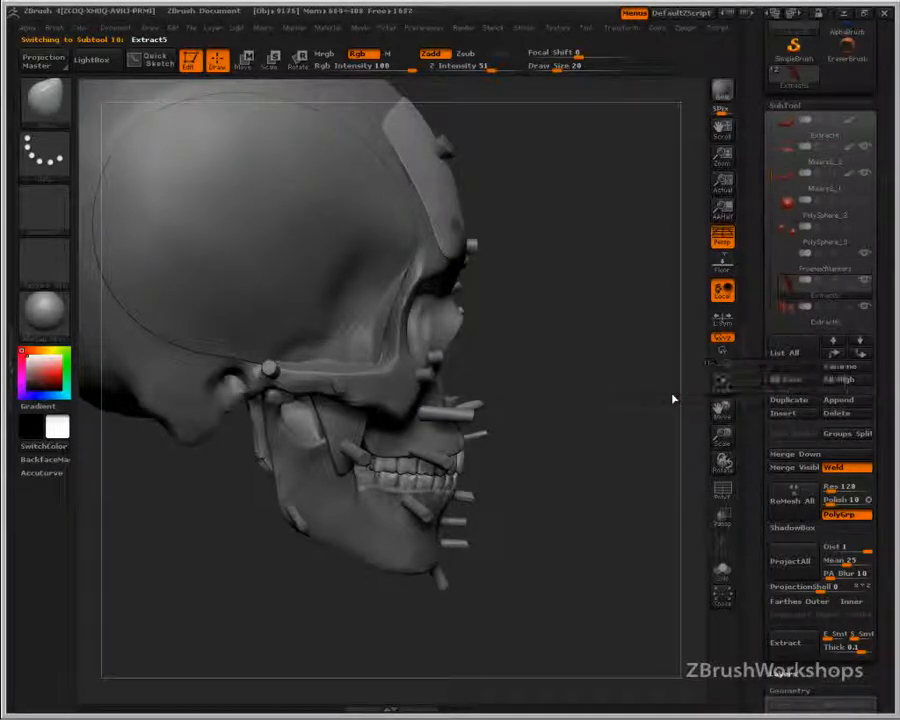
pyautogui.click(793, 314)
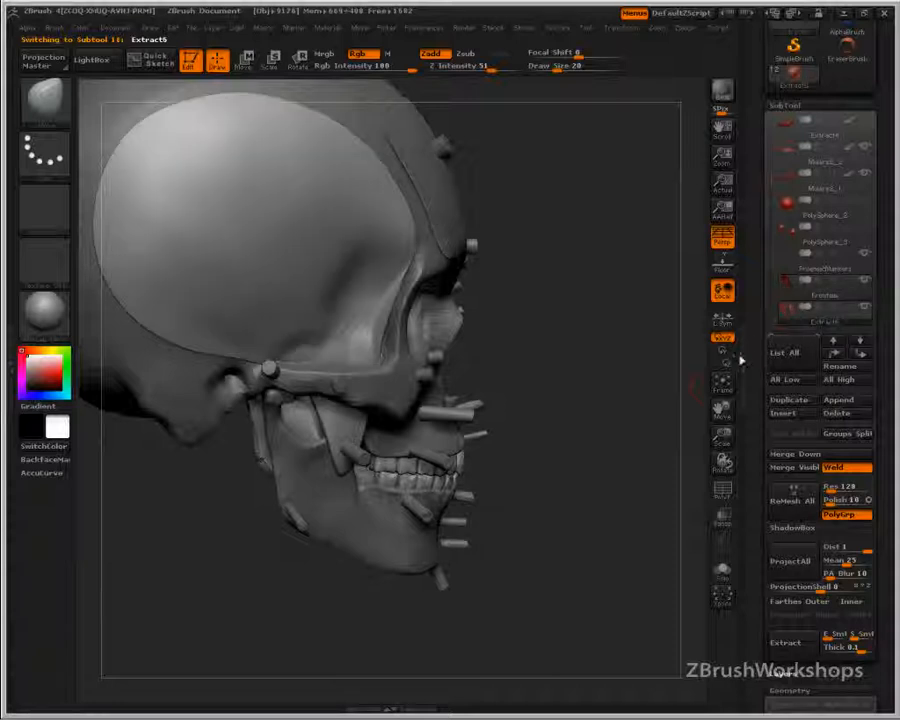
pyautogui.click(841, 367)
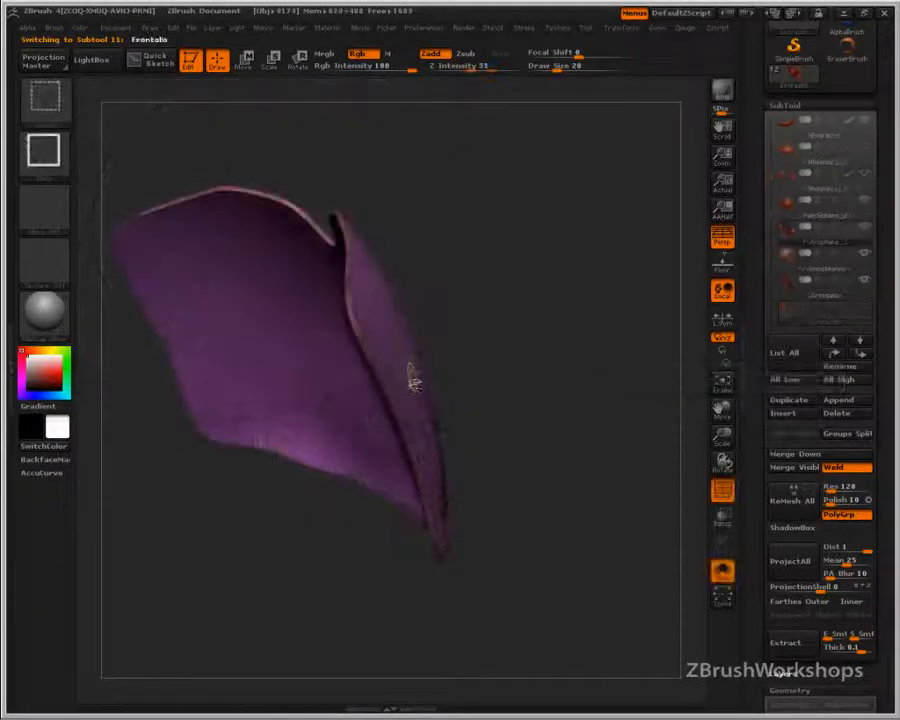
# - Examine the Frontalis in isolation by polygroup and check its thickness against the forehead markers
pyautogui.moveTo(412, 372); pyautogui.dragTo(424, 384)
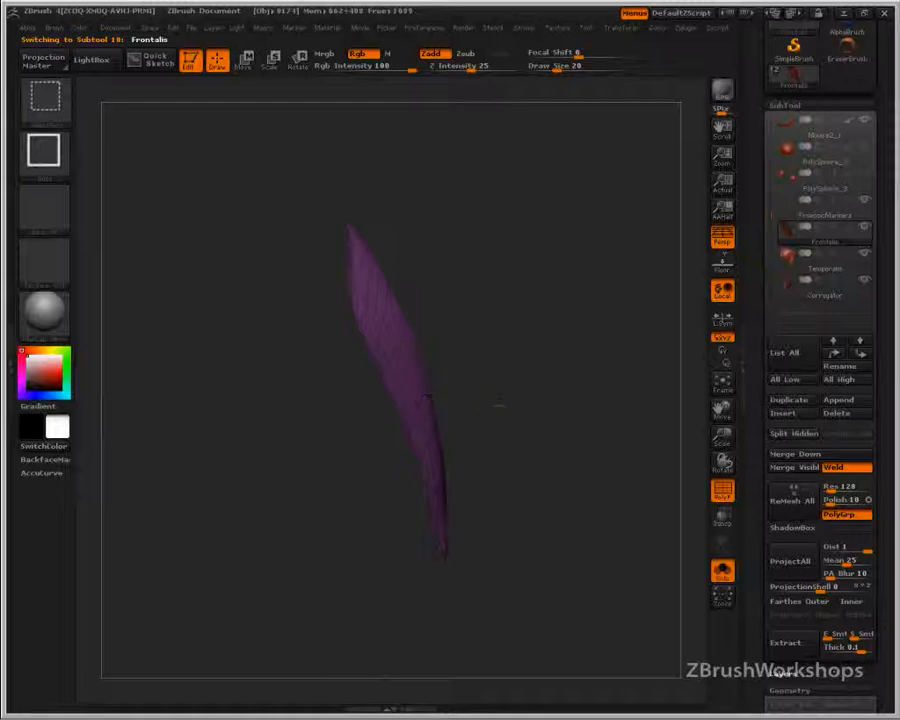
pyautogui.keyDown('ctrl'); pyautogui.keyDown('shift'); pyautogui.click(529, 428); pyautogui.keyUp('shift'); pyautogui.keyUp('ctrl')
pyautogui.moveTo(581, 506); pyautogui.dragTo(600, 500)
pyautogui.moveTo(620, 570); pyautogui.dragTo(641, 588)
pyautogui.hotkey('shift', 's')
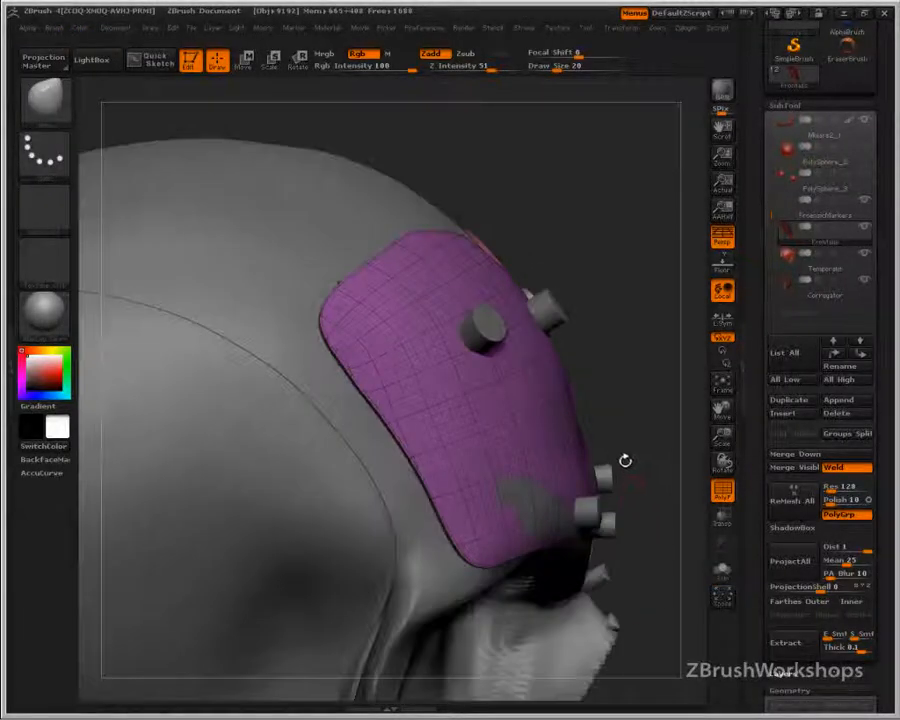
pyautogui.moveTo(651, 384); pyautogui.dragTo(585, 386)
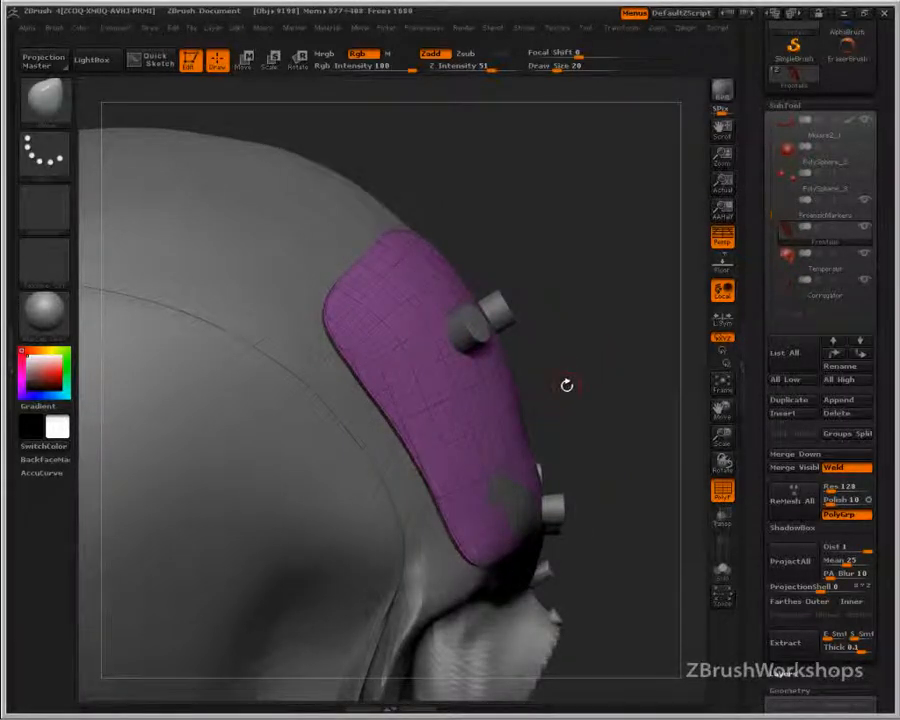
# - Mask all of the Frontalis except its outer surface polygroup, with the skull and markers shown again
pyautogui.hotkey('shift', 's')
pyautogui.moveTo(586, 382)
pyautogui.mouseDown()
pyautogui.moveTo(482, 396)
pyautogui.moveTo(558, 403)
pyautogui.mouseUp()
pyautogui.keyDown('ctrl'); pyautogui.keyDown('shift'); pyautogui.click(412, 341); pyautogui.keyUp('shift'); pyautogui.keyUp('ctrl')
pyautogui.keyDown('ctrl'); pyautogui.click(556, 403); pyautogui.keyUp('ctrl')
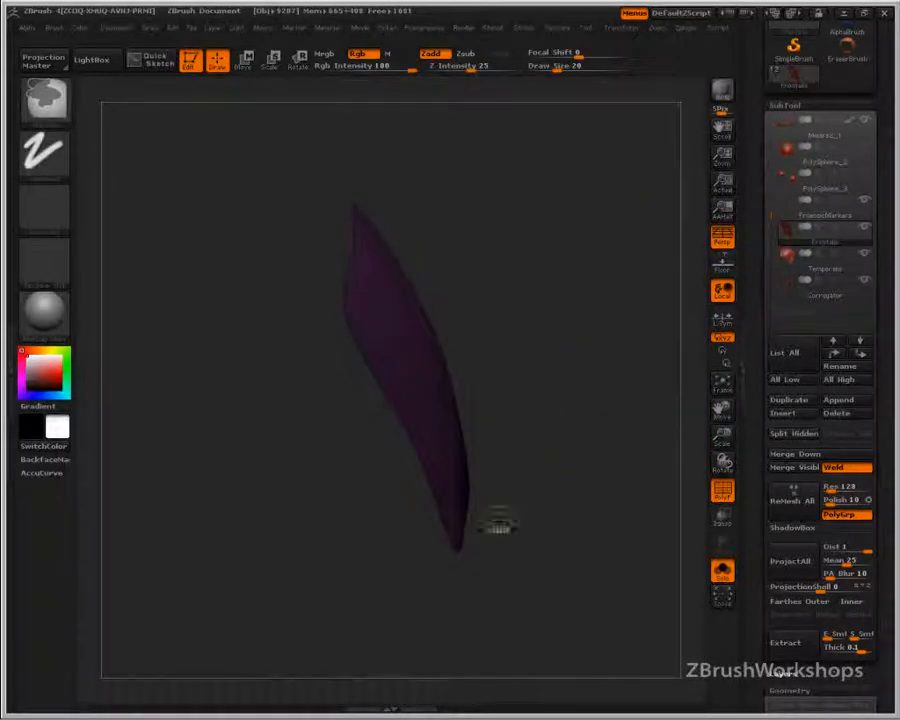
pyautogui.keyDown('ctrl'); pyautogui.keyDown('shift'); pyautogui.click(568, 208); pyautogui.keyUp('shift'); pyautogui.keyUp('ctrl')
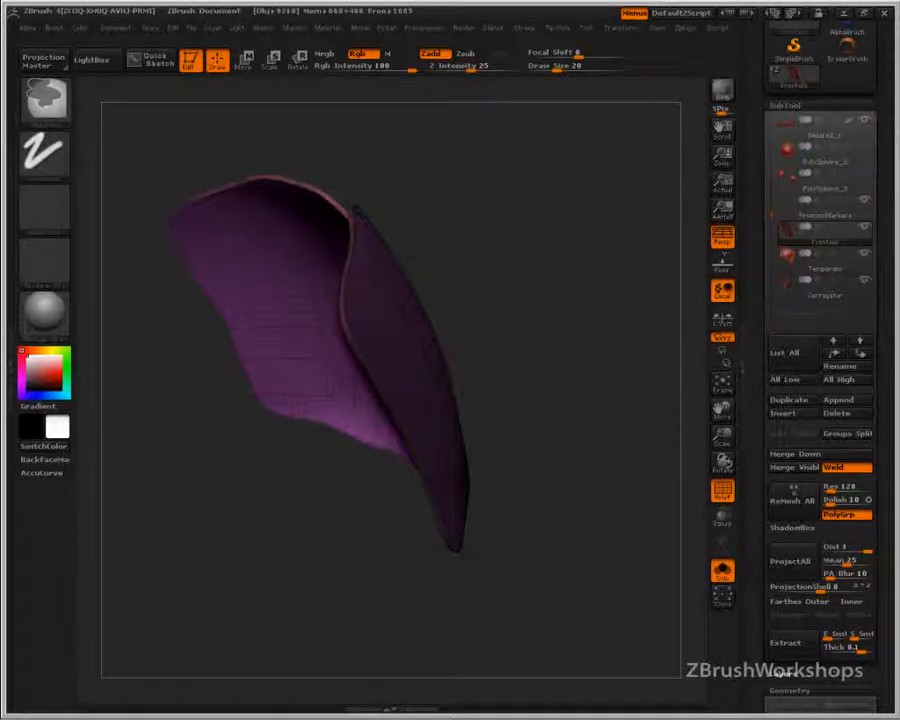
pyautogui.keyDown('ctrl'); pyautogui.click(576, 177); pyautogui.keyUp('ctrl')
pyautogui.moveTo(587, 563); pyautogui.dragTo(571, 553)
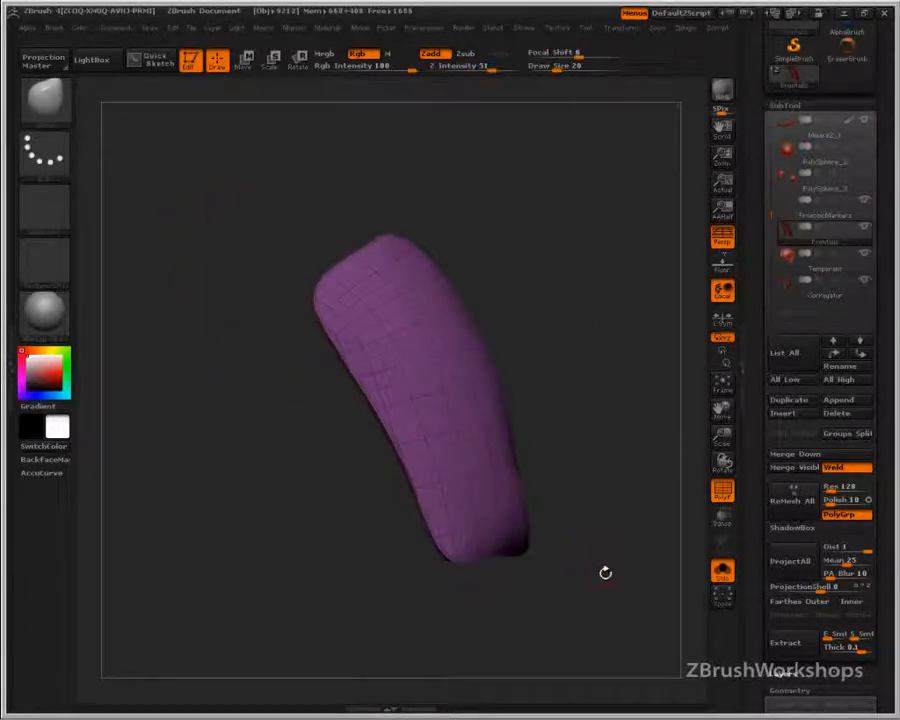
pyautogui.click(721, 571)
# - Use the Transpose Move line to push the Frontalis's unmasked outer surface forward and sideways toward the forehead markers' depth
pyautogui.click(243, 60)
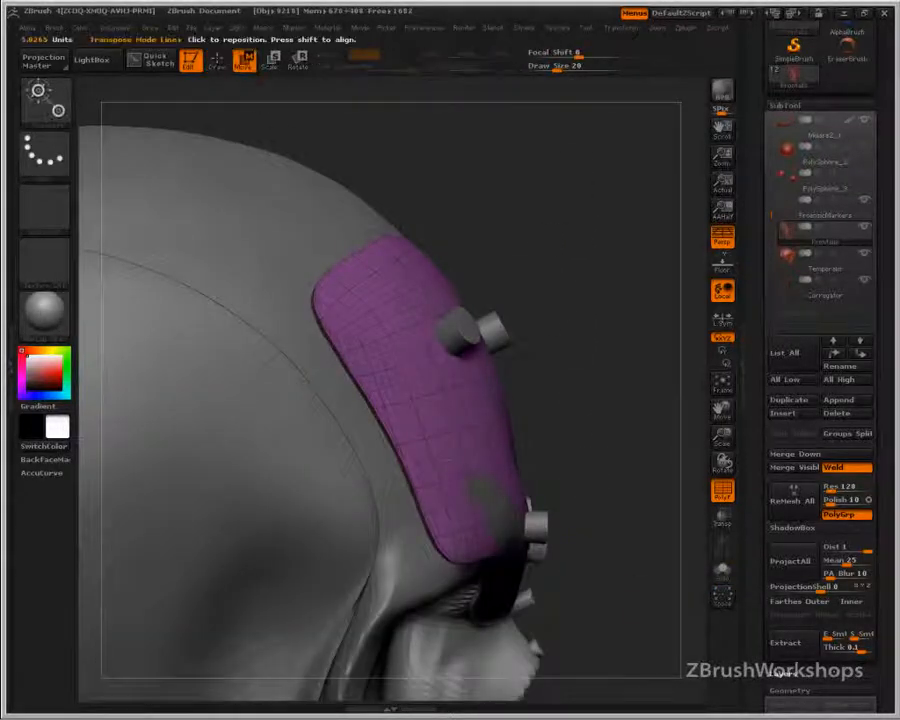
pyautogui.moveTo(466, 396)
pyautogui.keyDown('shift'); pyautogui.mouseDown()
pyautogui.moveTo(647, 393)
pyautogui.moveTo(610, 362)
pyautogui.moveTo(450, 324)
pyautogui.mouseUp(); pyautogui.keyUp('shift')
pyautogui.moveTo(359, 324); pyautogui.dragTo(366, 323)
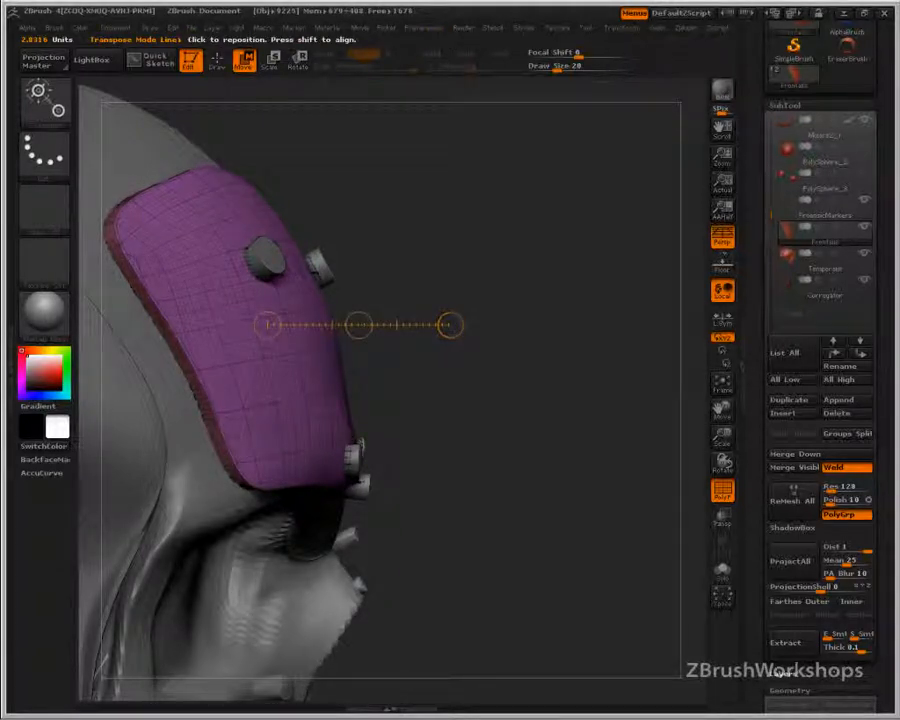
pyautogui.keyDown('alt'); pyautogui.moveTo(367, 332); pyautogui.dragTo(140, 422); pyautogui.keyUp('alt')
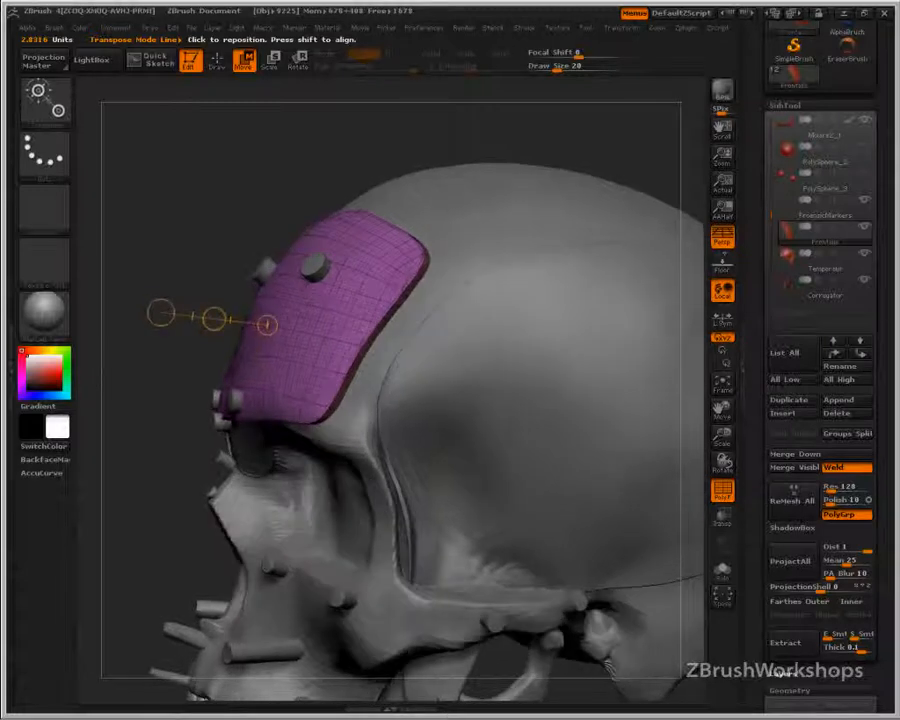
pyautogui.moveTo(214, 319); pyautogui.dragTo(210, 318)
# - Adjust the Frontalis above the brow against the markers with the Move brush at draw size 140
pyautogui.press('q')
pyautogui.press('s')
pyautogui.moveTo(239, 408); pyautogui.dragTo(276, 412)
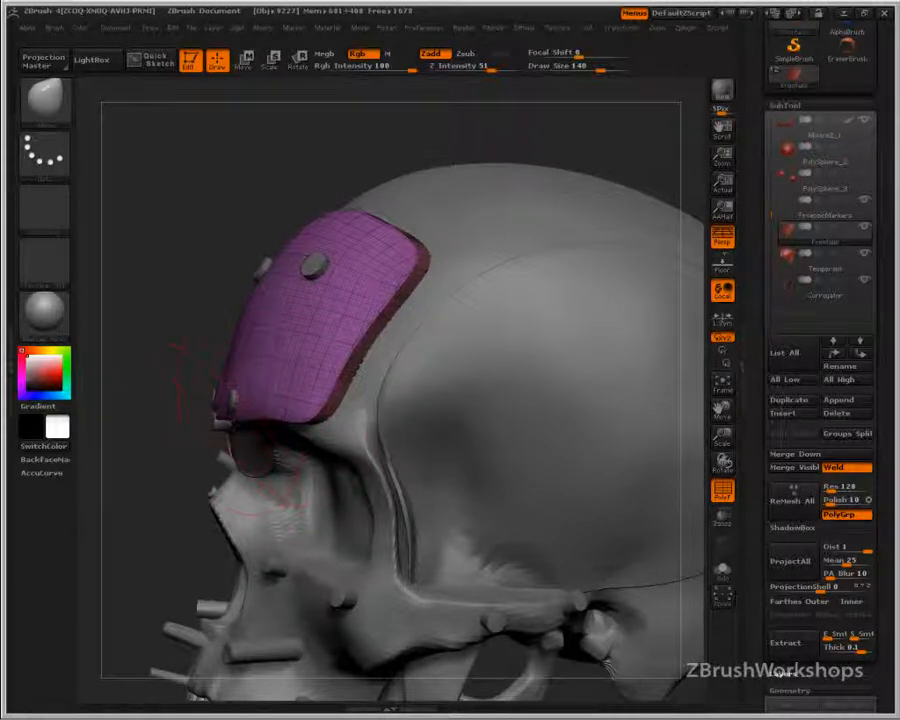
pyautogui.moveTo(120, 428); pyautogui.dragTo(246, 417)
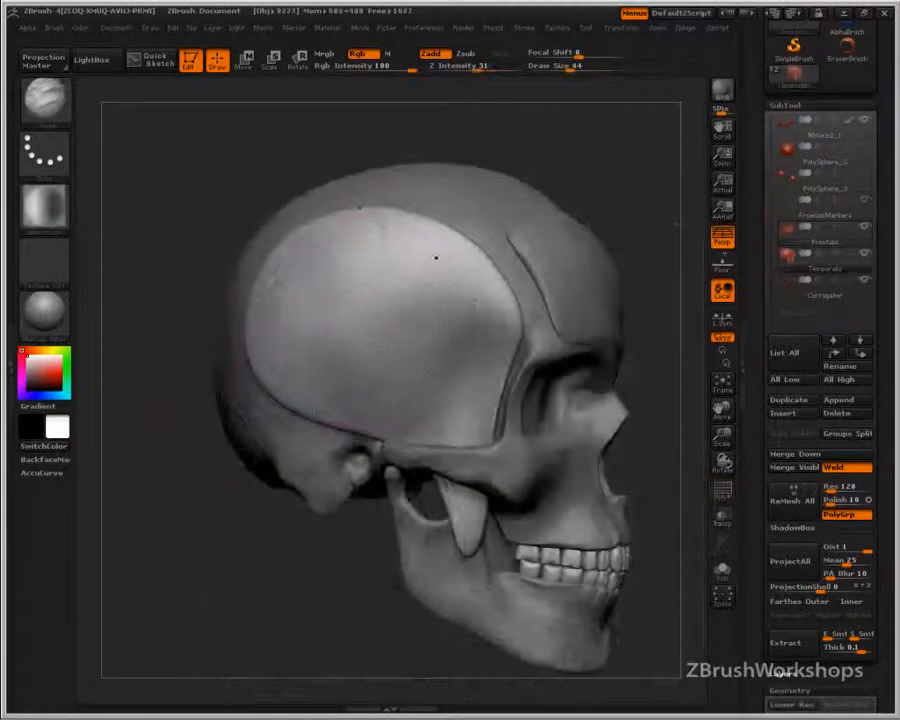
# - Carve muscle-fibre grooves running down from the Temporalis's upper front edge with the Slash2 brush at draw size 44
pyautogui.moveTo(385, 233); pyautogui.dragTo(401, 268)
pyautogui.moveTo(362, 209)
pyautogui.mouseDown()
pyautogui.moveTo(404, 285)
pyautogui.moveTo(396, 263)
pyautogui.mouseUp()
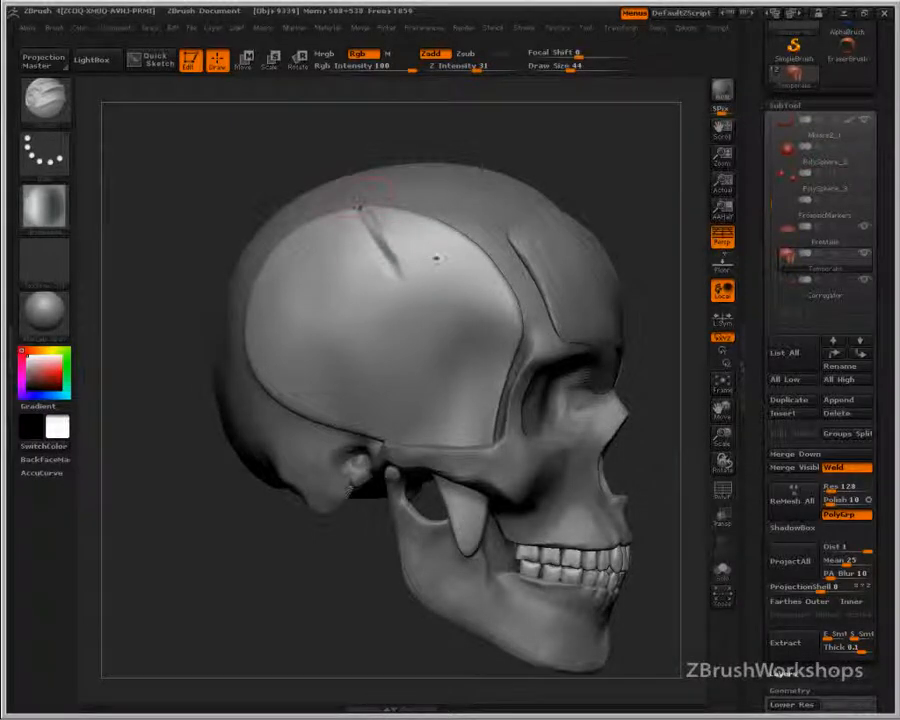
pyautogui.moveTo(372, 228)
pyautogui.mouseDown()
pyautogui.moveTo(434, 366)
pyautogui.moveTo(450, 376)
pyautogui.mouseUp()
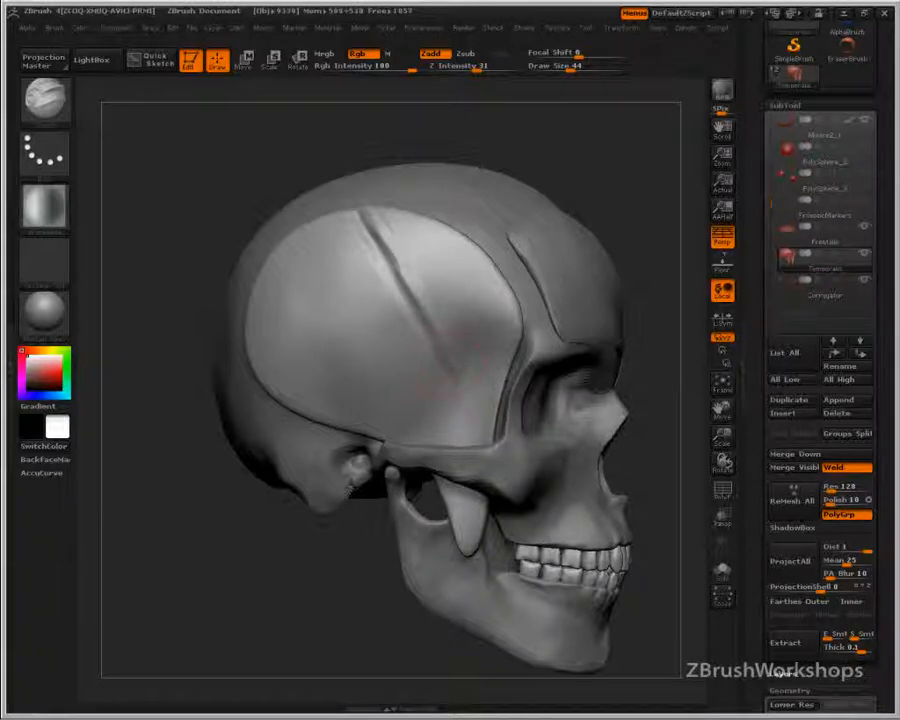
pyautogui.moveTo(420, 214); pyautogui.dragTo(438, 268)
pyautogui.moveTo(418, 214); pyautogui.dragTo(442, 268)
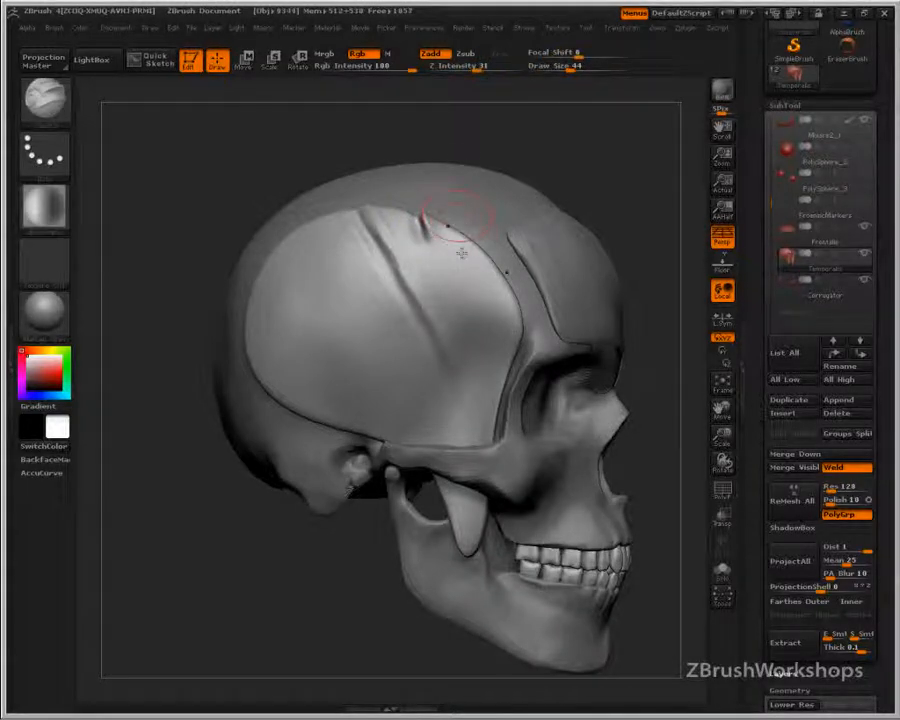
pyautogui.moveTo(456, 225); pyautogui.dragTo(472, 276)
pyautogui.moveTo(458, 230); pyautogui.dragTo(506, 310)
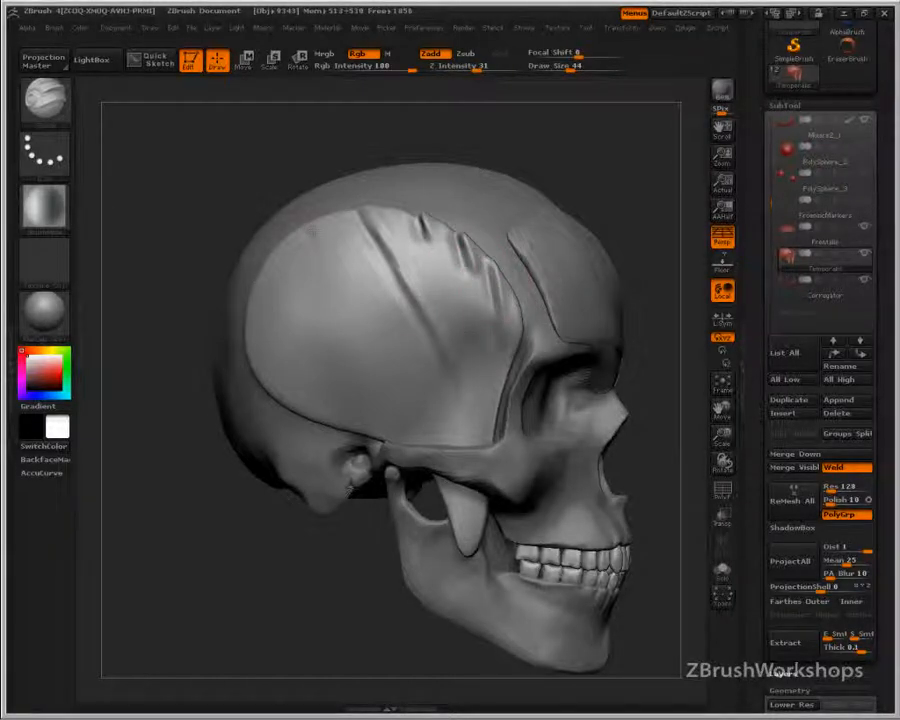
# - Cut a short groove at the Temporalis's upper rear edge and soften it with the Smooth brush
pyautogui.moveTo(301, 228)
pyautogui.mouseDown(button='right')
pyautogui.moveTo(300, 220)
pyautogui.moveTo(317, 245)
pyautogui.mouseUp(button='right')
pyautogui.moveTo(317, 245); pyautogui.dragTo(309, 231)
pyautogui.hotkey('ctrl', 'z')
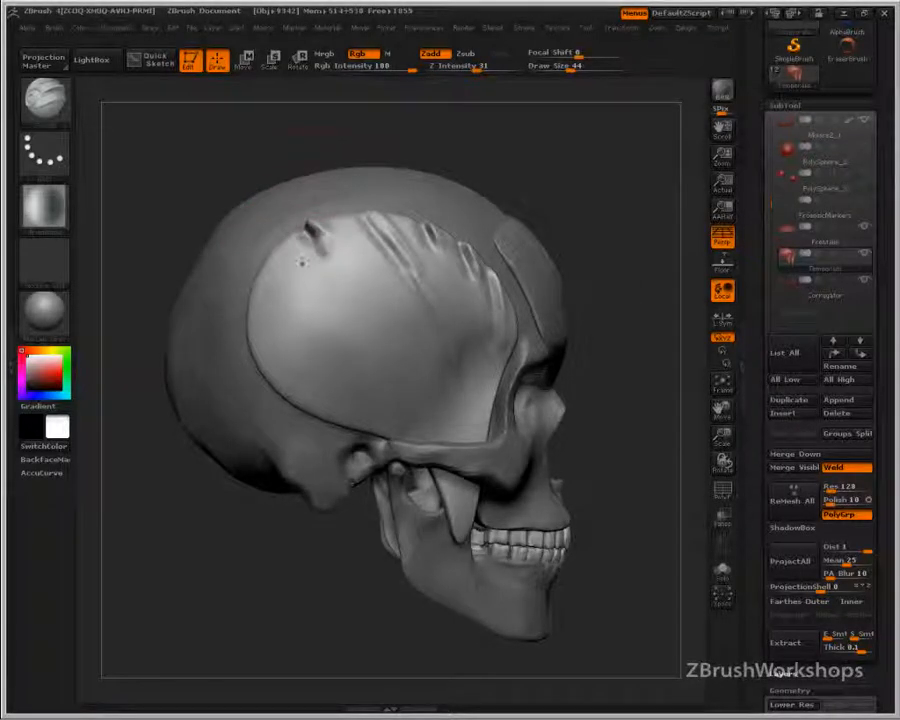
pyautogui.moveTo(309, 231)
pyautogui.mouseDown(button='right')
pyautogui.moveTo(400, 211)
pyautogui.moveTo(368, 237)
pyautogui.mouseUp(button='right')
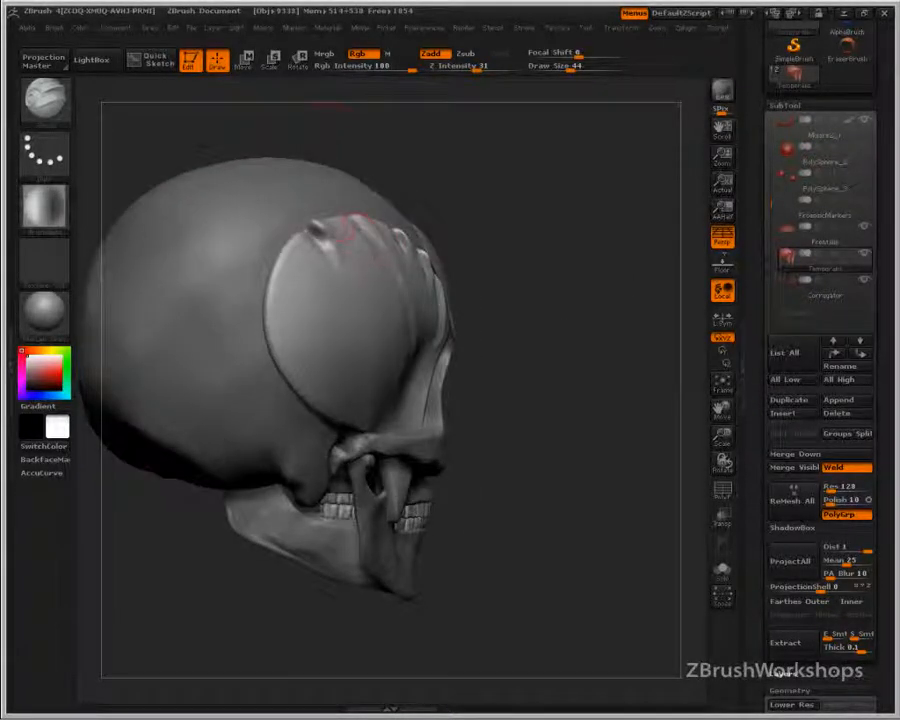
pyautogui.press('shift')
pyautogui.keyDown('shift'); pyautogui.moveTo(318, 219); pyautogui.dragTo(346, 236); pyautogui.keyUp('shift')
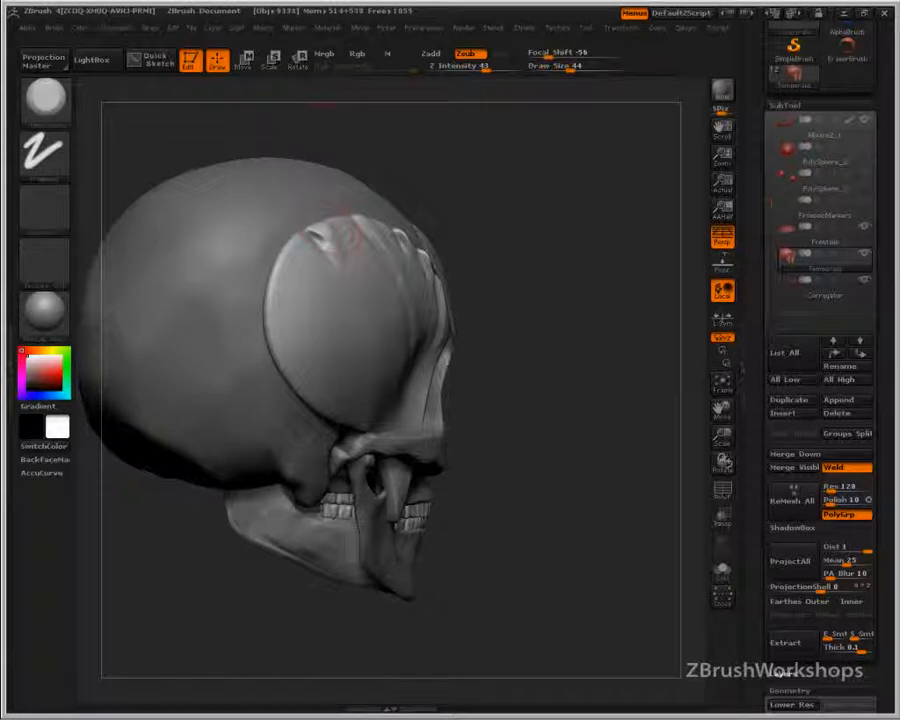
# - Sharpen the Slash2 brush alpha by bringing the two middle points of its adjustment curve closer together horizontally
pyautogui.click(45, 100)
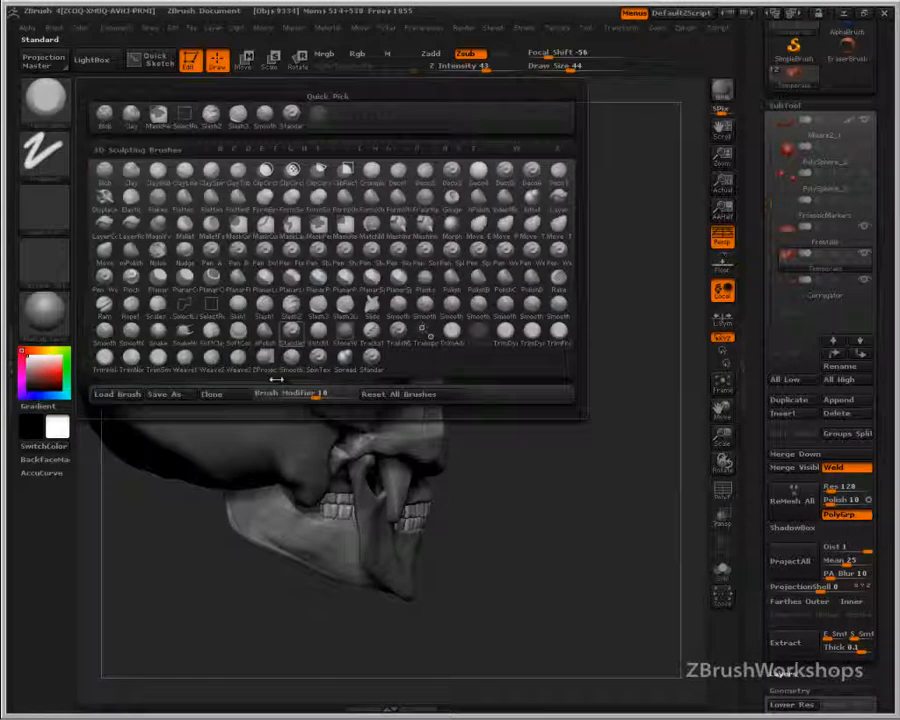
pyautogui.click(212, 220)
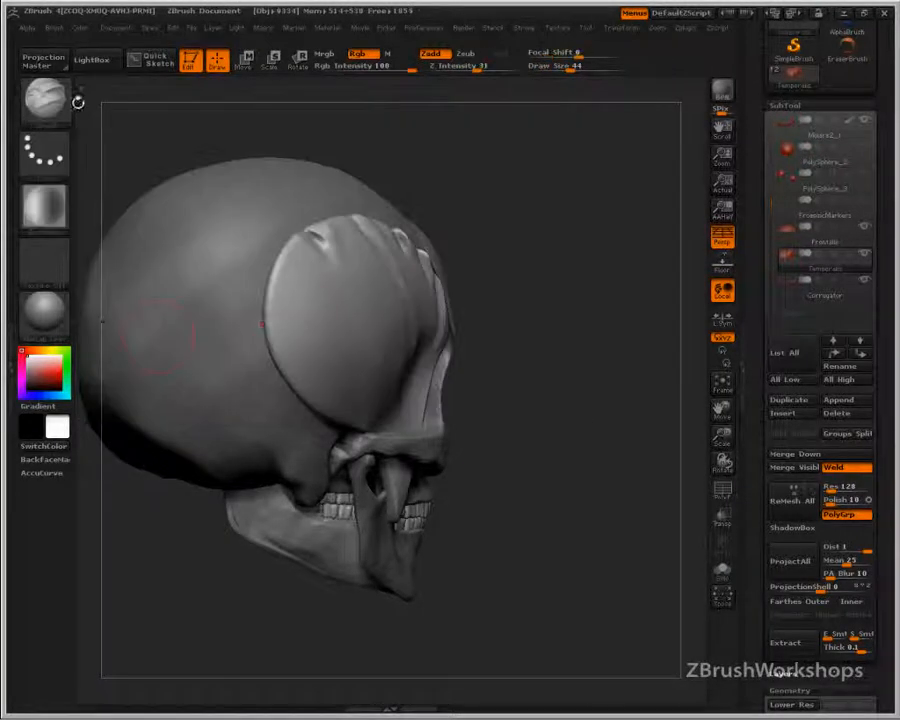
pyautogui.click(54, 27)
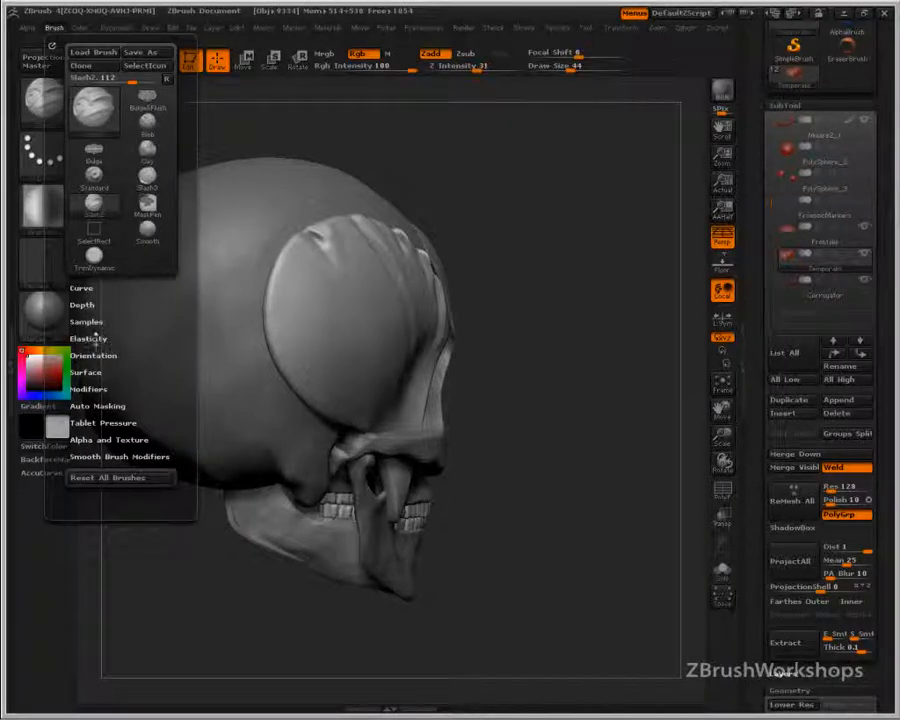
pyautogui.click(27, 27)
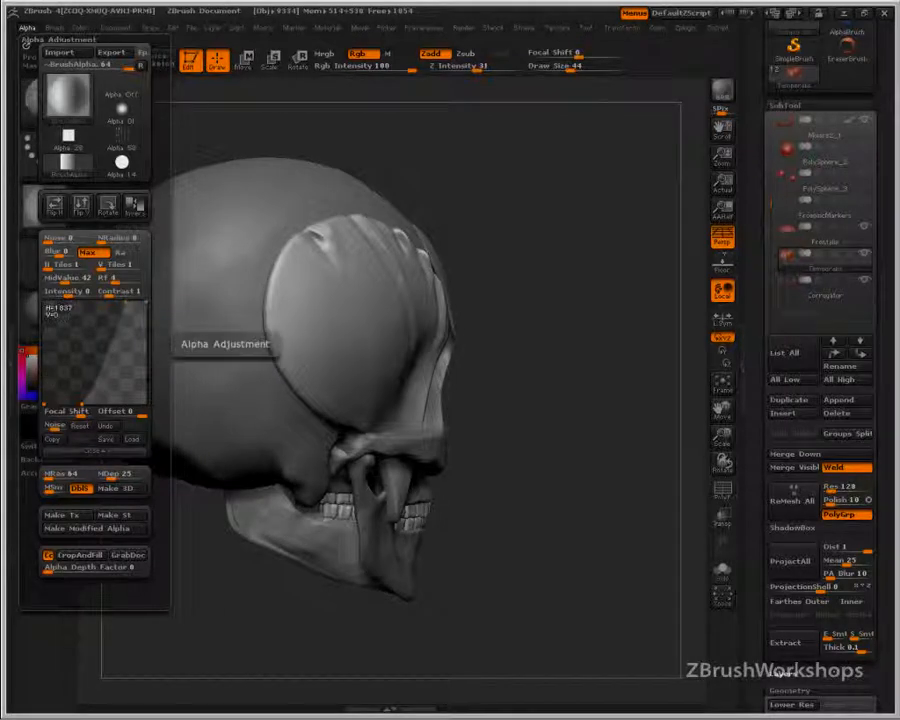
pyautogui.moveTo(82, 404); pyautogui.dragTo(100, 404)
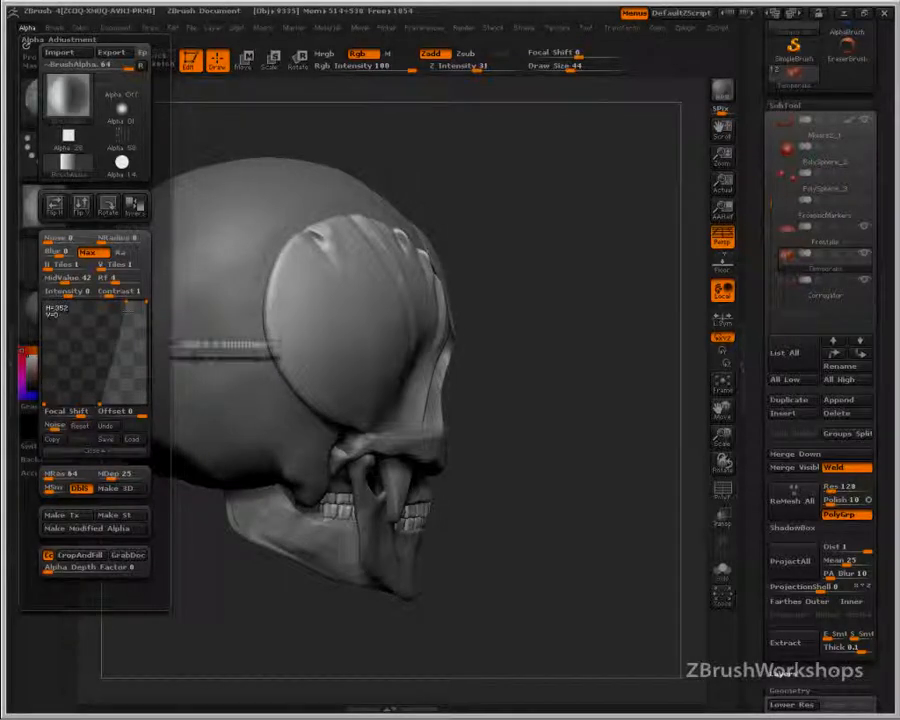
pyautogui.moveTo(125, 301); pyautogui.dragTo(106, 301)
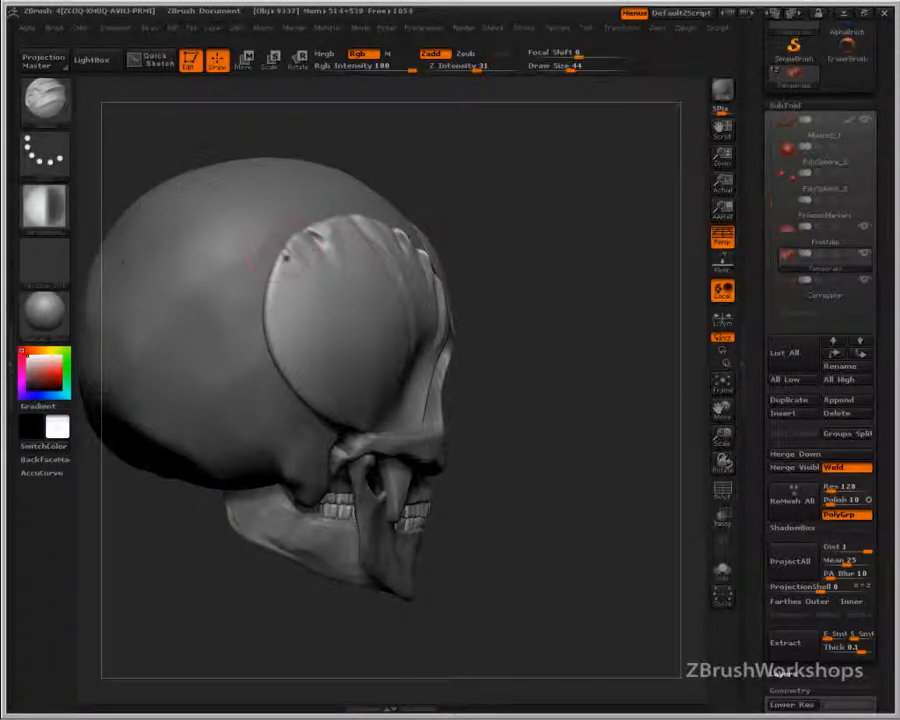
# - Carve short grooves around the Temporalis's rear edge and long diagonal fibres from its upper rear edge toward the cheekbone
pyautogui.moveTo(272, 282)
pyautogui.mouseDown()
pyautogui.moveTo(294, 292)
pyautogui.moveTo(291, 326)
pyautogui.mouseUp()
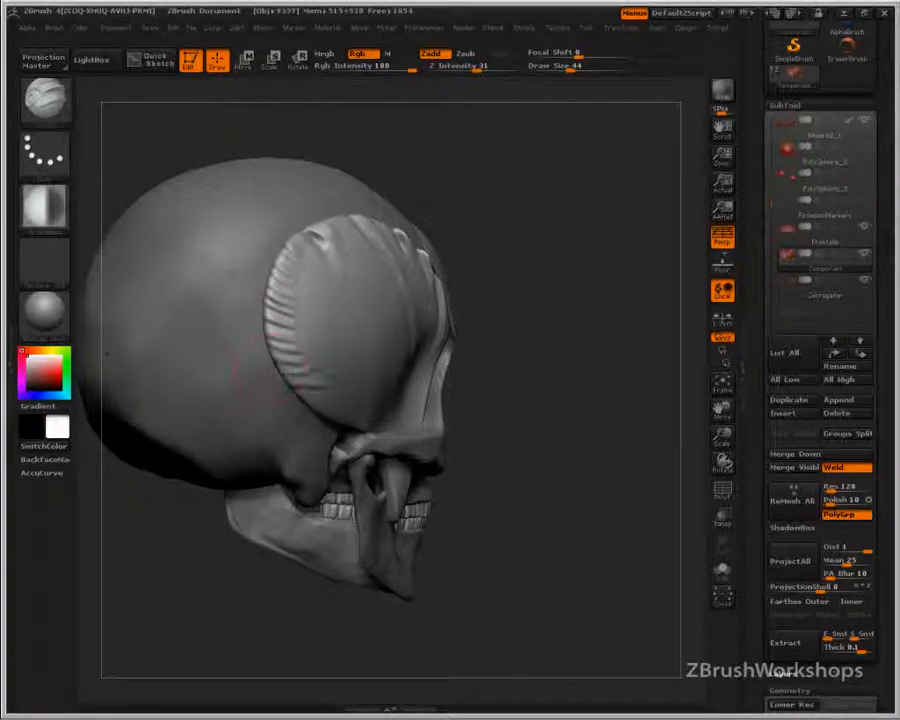
pyautogui.moveTo(530, 322); pyautogui.dragTo(410, 318)
pyautogui.moveTo(303, 238); pyautogui.dragTo(354, 288)
pyautogui.moveTo(279, 251); pyautogui.dragTo(356, 338)
pyautogui.moveTo(350, 292); pyautogui.dragTo(420, 384)
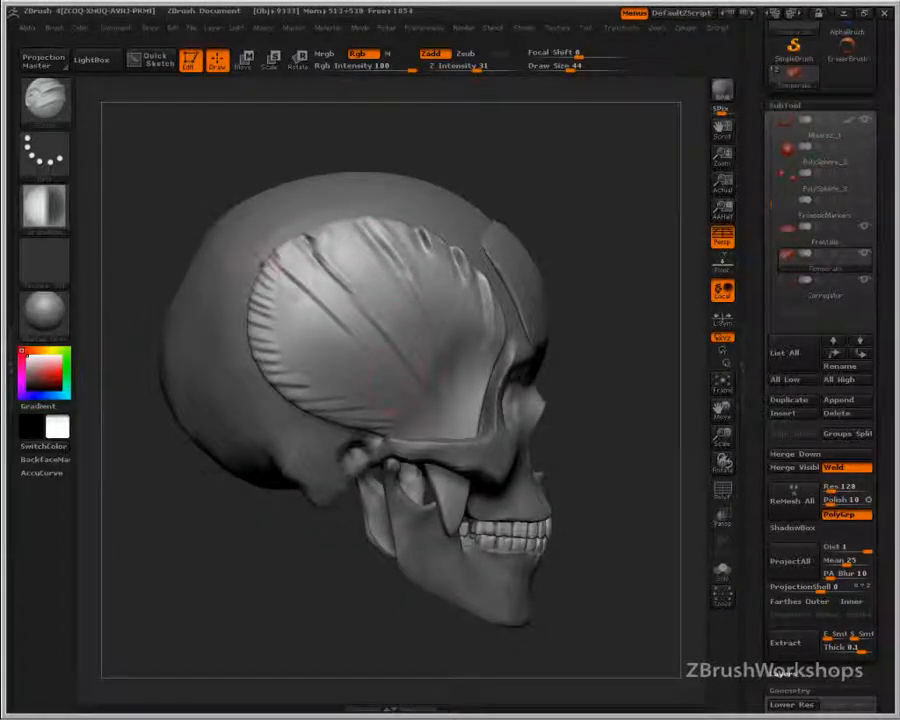
# - Carve long fibres from the Temporalis's rear edge converging toward the cheekbone and its tapered lower end
pyautogui.moveTo(256, 290); pyautogui.dragTo(336, 350)
pyautogui.moveTo(256, 314); pyautogui.dragTo(338, 366)
pyautogui.moveTo(262, 336); pyautogui.dragTo(374, 402)
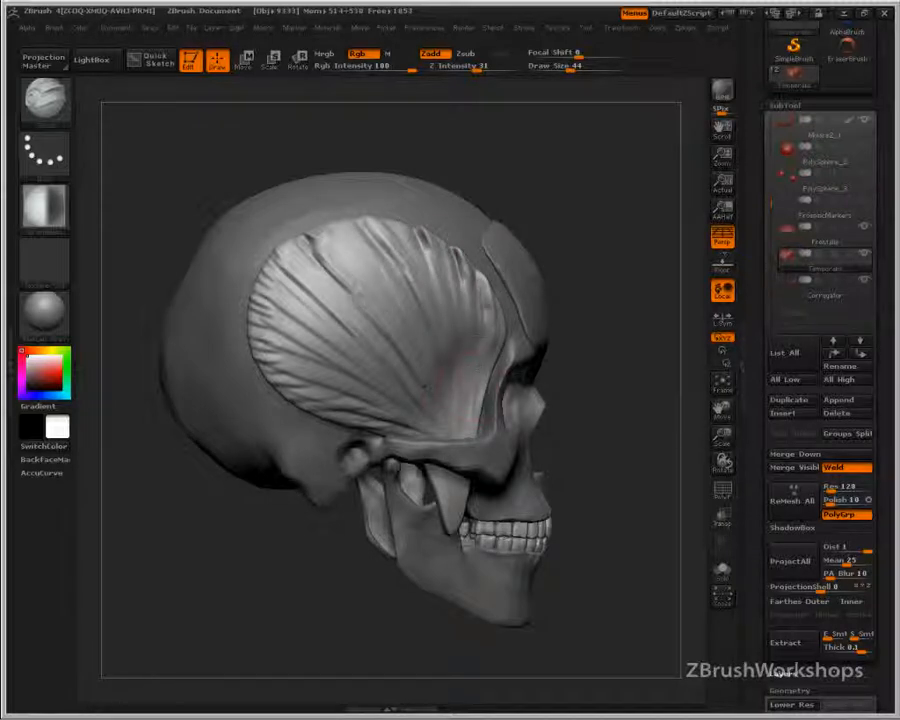
pyautogui.moveTo(605, 440); pyautogui.dragTo(493, 416)
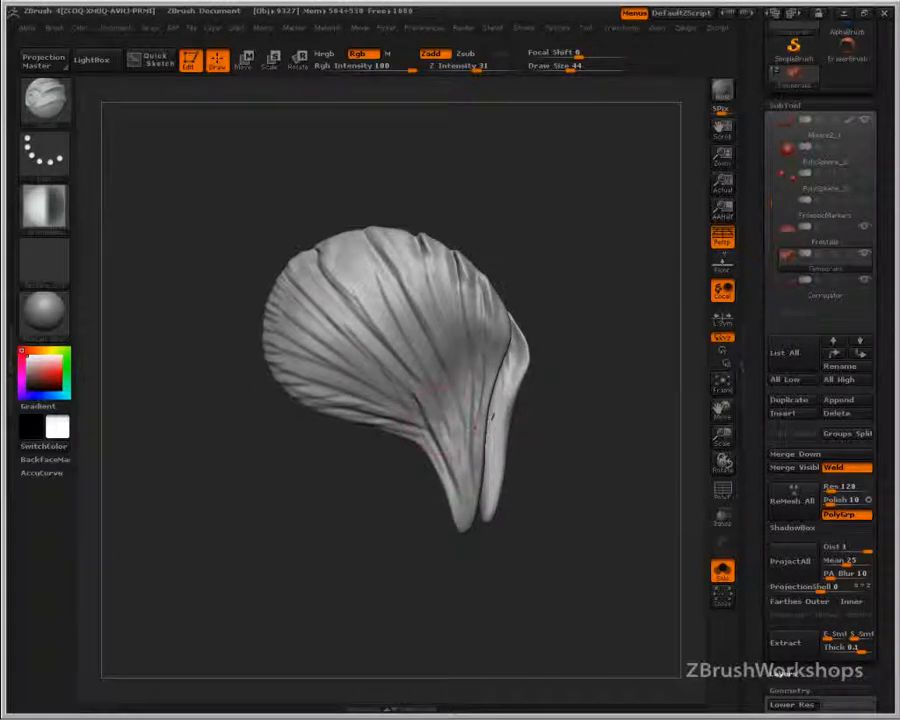
# - Carve another long diagonal fibre from the Temporalis's upper rear edge toward its tapered end and swell the surrounding fibres with the Inflate brush at draw size 140
pyautogui.moveTo(292, 273); pyautogui.dragTo(452, 473)
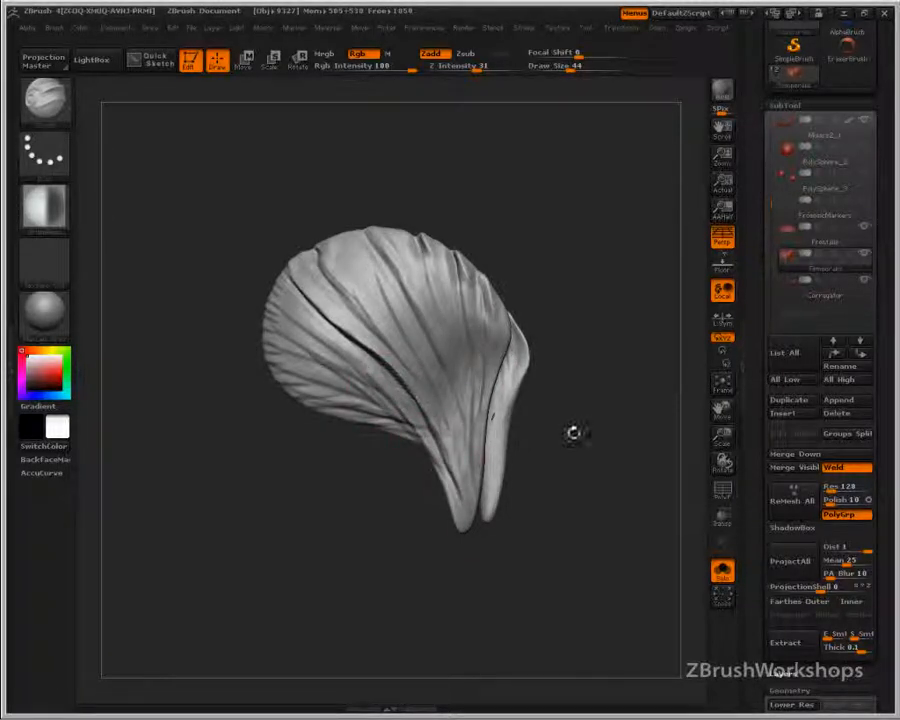
pyautogui.moveTo(600, 400); pyautogui.dragTo(530, 400)
pyautogui.moveTo(542, 543); pyautogui.dragTo(523, 514)
pyautogui.press('b')
pyautogui.press('i')
pyautogui.press('n')
pyautogui.press('s')
pyautogui.click(422, 377)
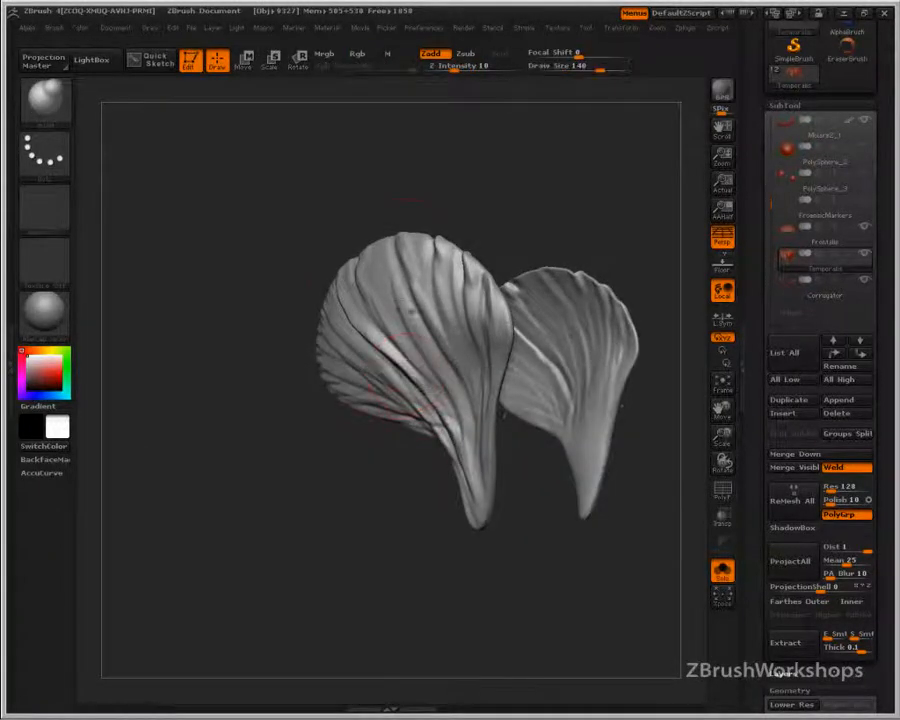
pyautogui.moveTo(383, 341)
pyautogui.mouseDown()
pyautogui.moveTo(432, 416)
pyautogui.moveTo(400, 366)
pyautogui.mouseUp()
pyautogui.moveTo(540, 500)
pyautogui.mouseDown()
pyautogui.moveTo(528, 500)
pyautogui.moveTo(600, 500)
pyautogui.mouseUp()
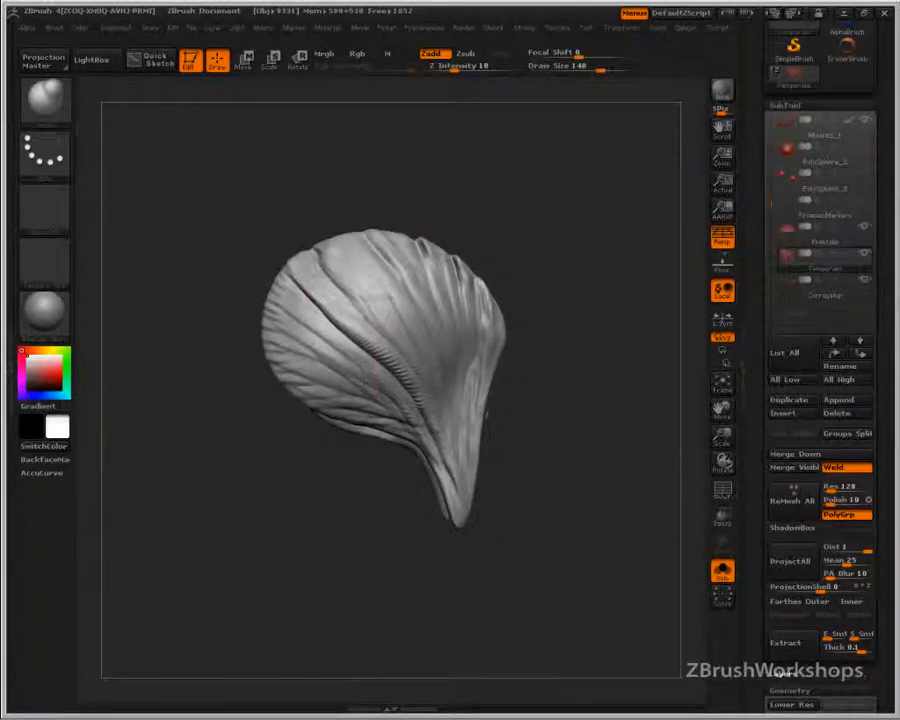
pyautogui.moveTo(456, 349)
pyautogui.mouseDown()
pyautogui.moveTo(458, 275)
pyautogui.moveTo(470, 316)
pyautogui.mouseUp()
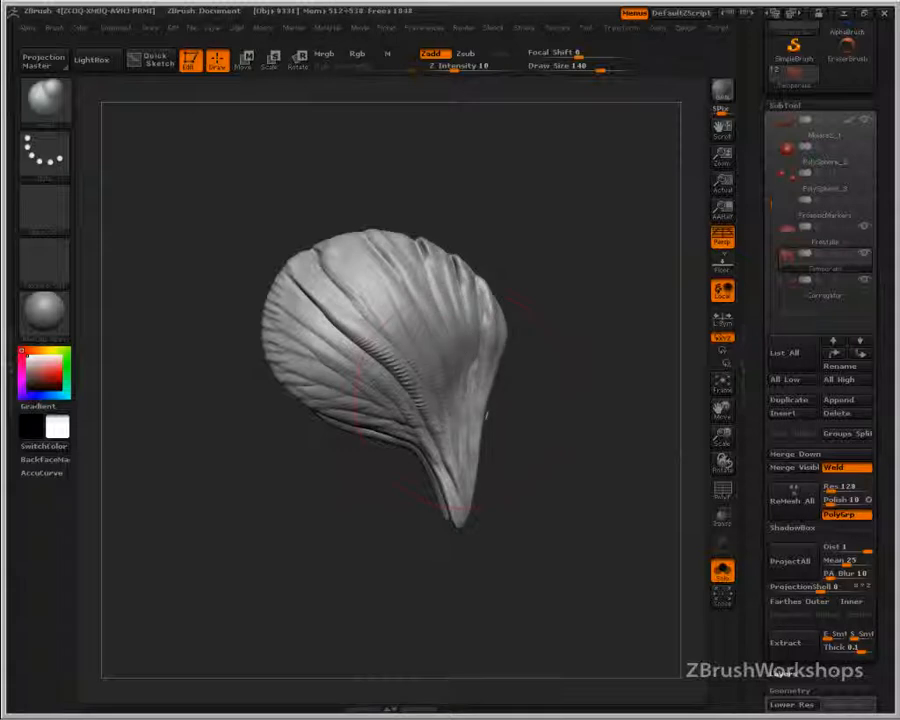
pyautogui.moveTo(462, 404)
pyautogui.mouseDown()
pyautogui.moveTo(440, 455)
pyautogui.moveTo(450, 462)
pyautogui.mouseUp()
pyautogui.moveTo(538, 492); pyautogui.dragTo(470, 492)
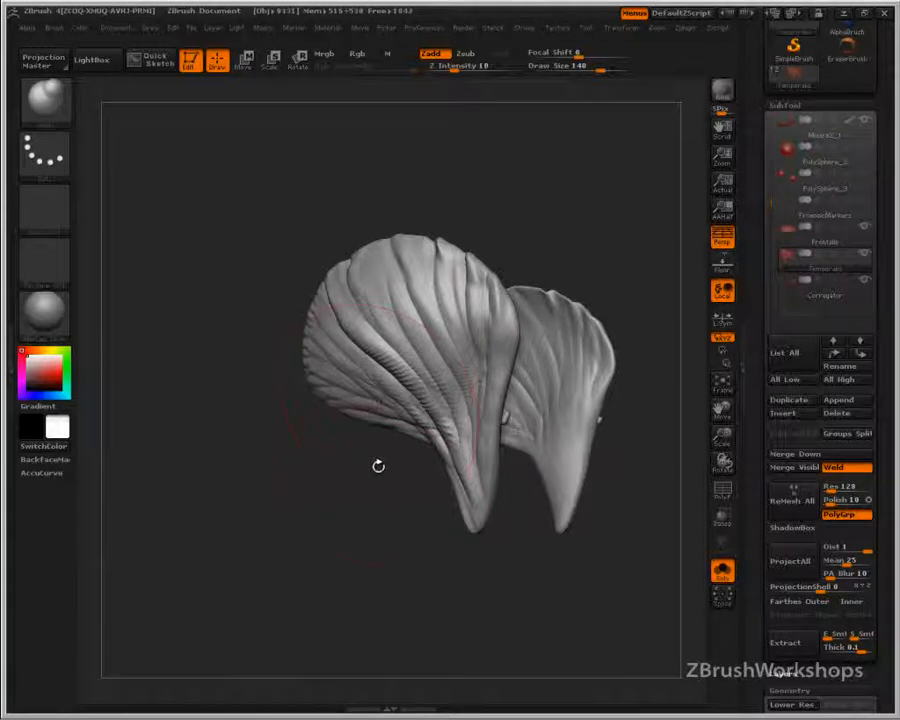
# - Flatten and soften the Temporalis's ridged central fibres with the Polish and Smooth brushes, and reduce the draw size to 57
pyautogui.press('b')
pyautogui.press('p')
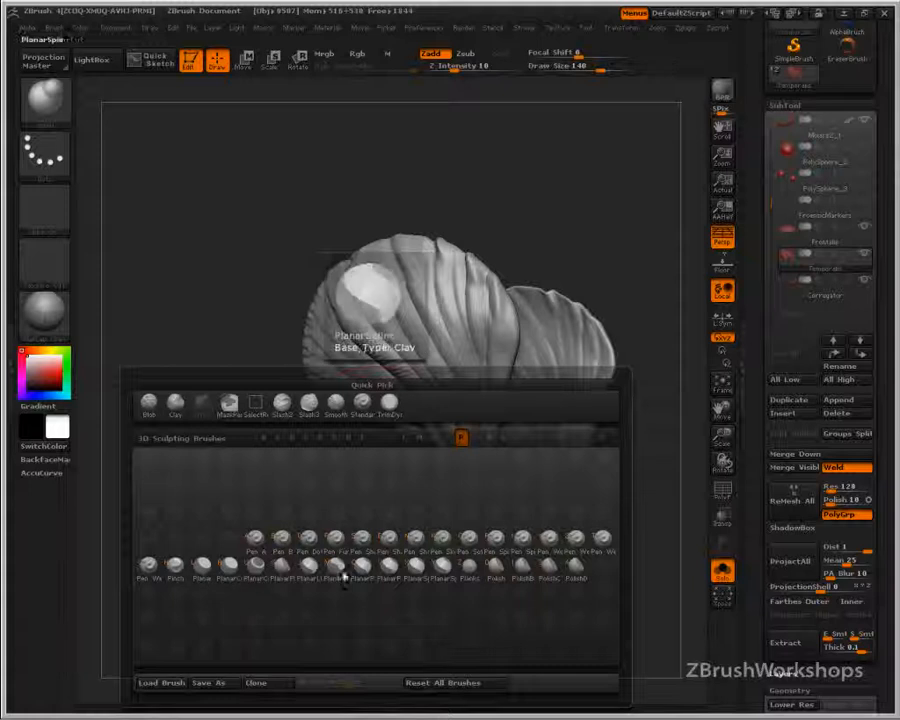
pyautogui.click(496, 570)
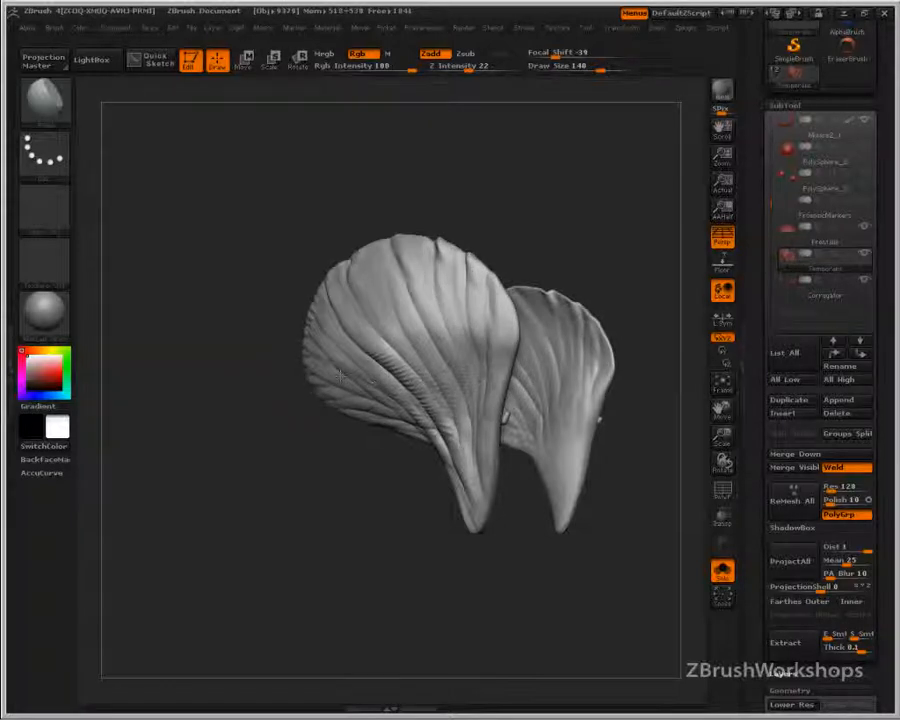
pyautogui.moveTo(335, 514); pyautogui.dragTo(368, 445)
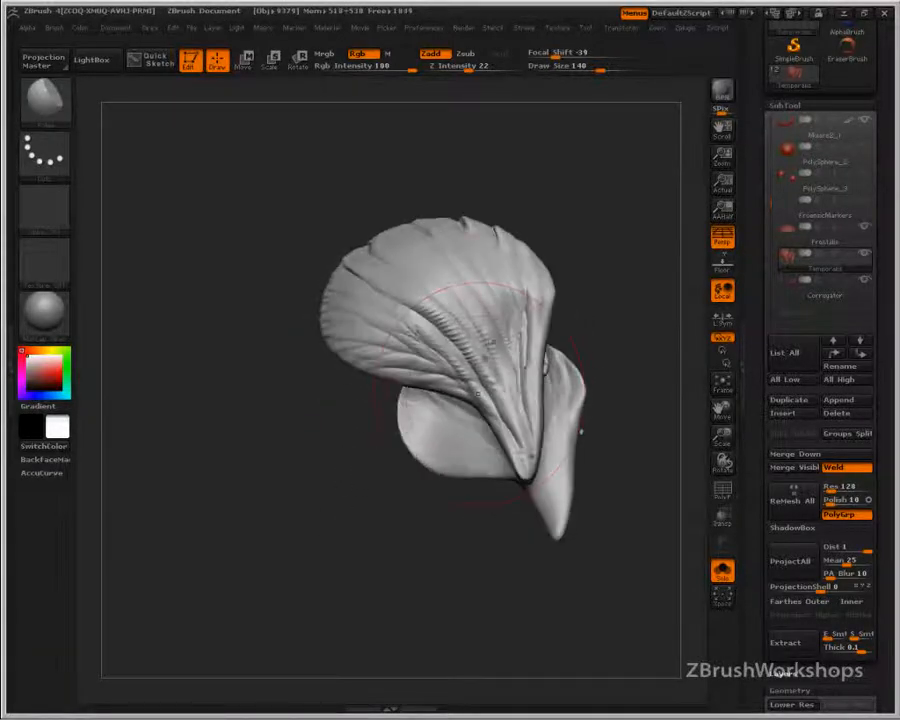
pyautogui.moveTo(450, 342)
pyautogui.keyDown('shift'); pyautogui.mouseDown()
pyautogui.moveTo(426, 308)
pyautogui.moveTo(462, 340)
pyautogui.mouseUp(); pyautogui.keyUp('shift')
pyautogui.keyDown('shift'); pyautogui.moveTo(522, 324); pyautogui.dragTo(503, 350); pyautogui.keyUp('shift')
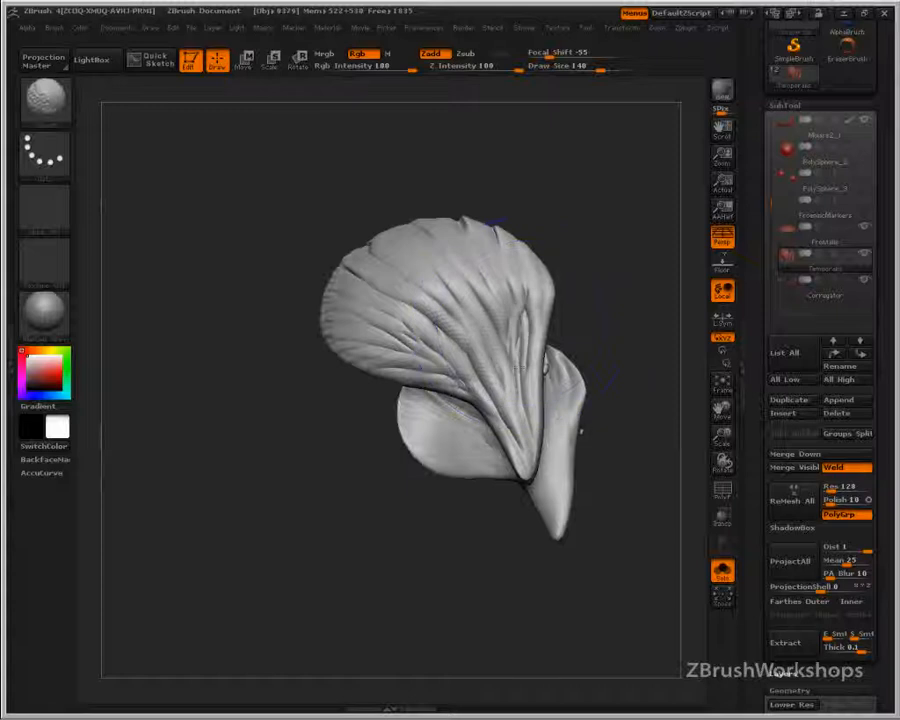
pyautogui.moveTo(608, 253)
pyautogui.mouseDown()
pyautogui.moveTo(472, 472)
pyautogui.moveTo(497, 516)
pyautogui.mouseUp()
pyautogui.moveTo(484, 252)
pyautogui.keyDown('shift'); pyautogui.mouseDown()
pyautogui.moveTo(410, 270)
pyautogui.moveTo(432, 262)
pyautogui.moveTo(414, 277)
pyautogui.moveTo(440, 325)
pyautogui.moveTo(343, 264)
pyautogui.mouseUp(); pyautogui.keyUp('shift')
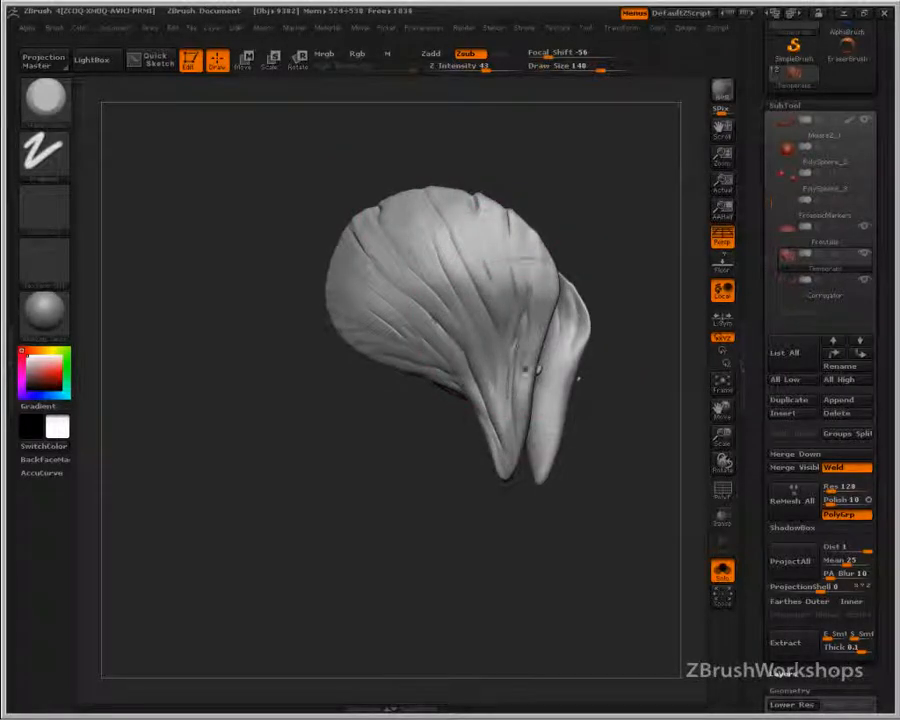
pyautogui.press('s')
pyautogui.moveTo(521, 345); pyautogui.dragTo(494, 345)
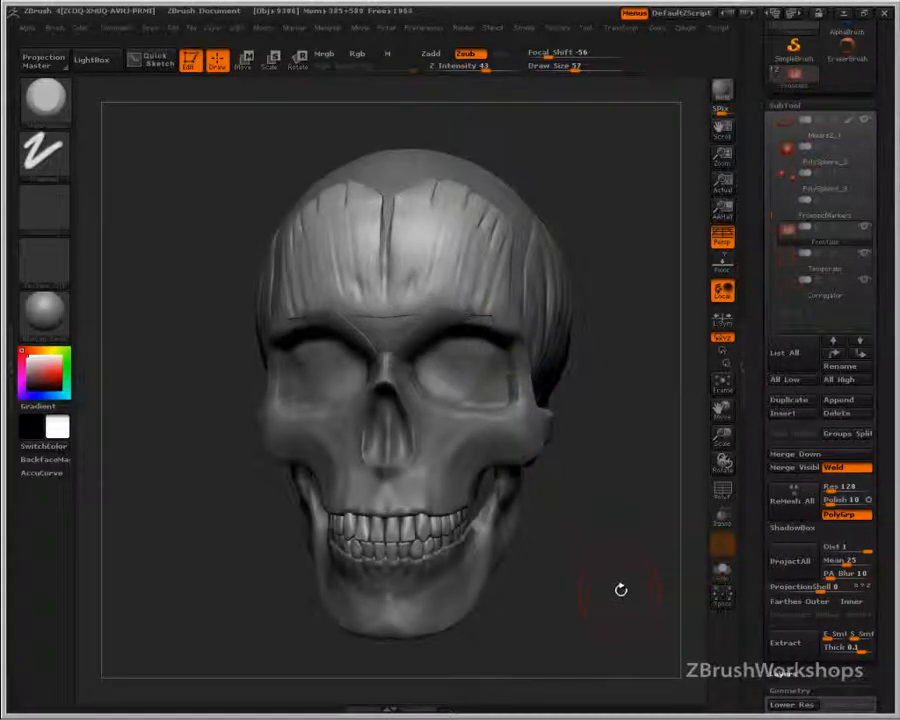
# - Make the Corrugator the active subtool with the Temporalis and Frontalis hidden, and turn on transparency without ghosting
pyautogui.click(783, 290)
pyautogui.moveTo(552, 522); pyautogui.dragTo(603, 500)
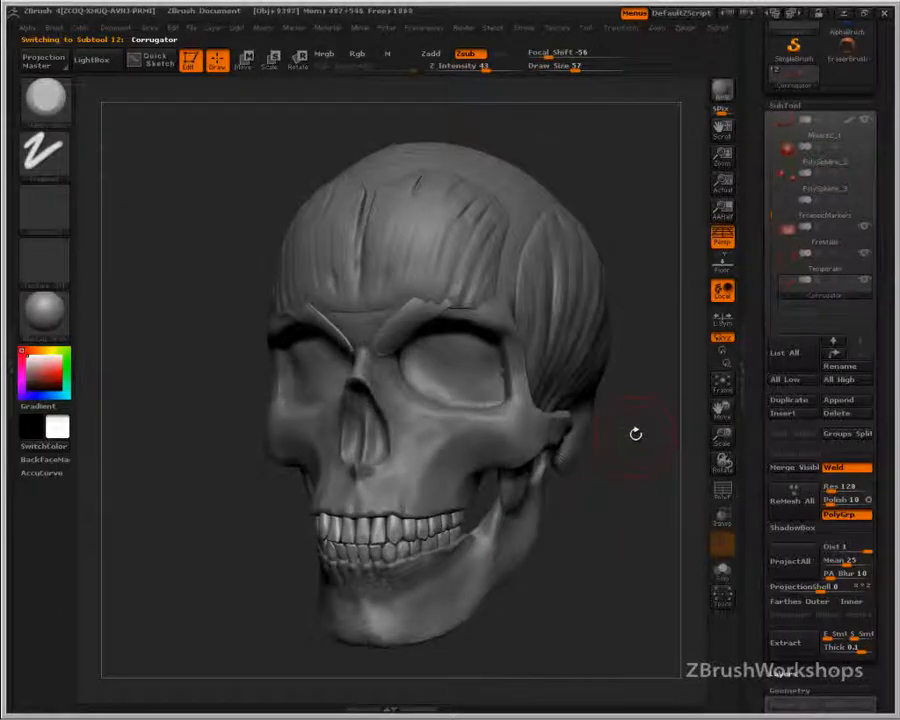
pyautogui.click(863, 254)
pyautogui.click(864, 227)
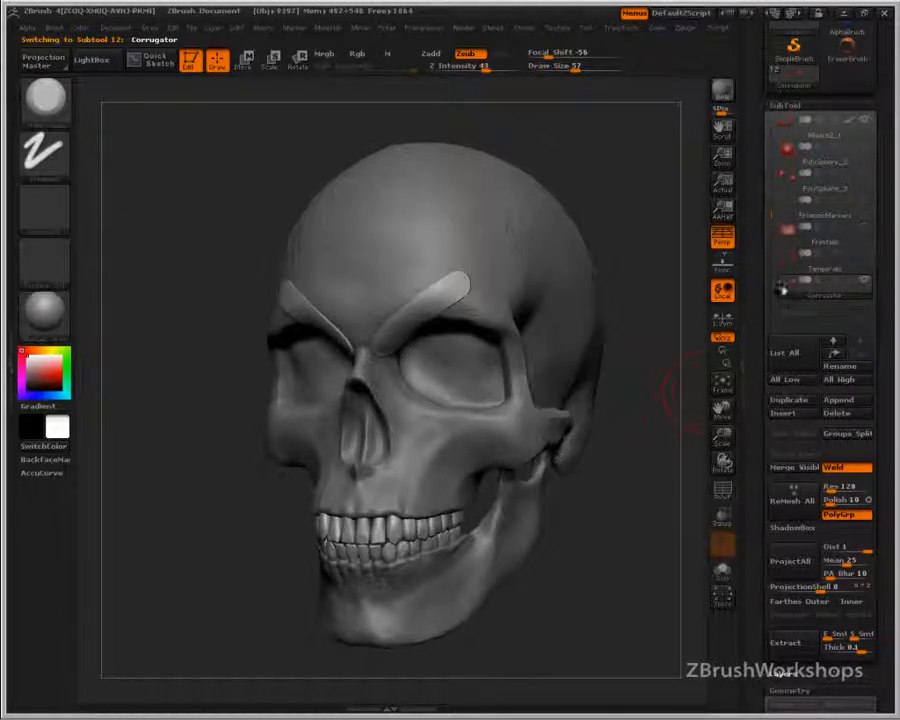
pyautogui.keyDown('alt'); pyautogui.moveTo(627, 425); pyautogui.dragTo(581, 532); pyautogui.keyUp('alt')
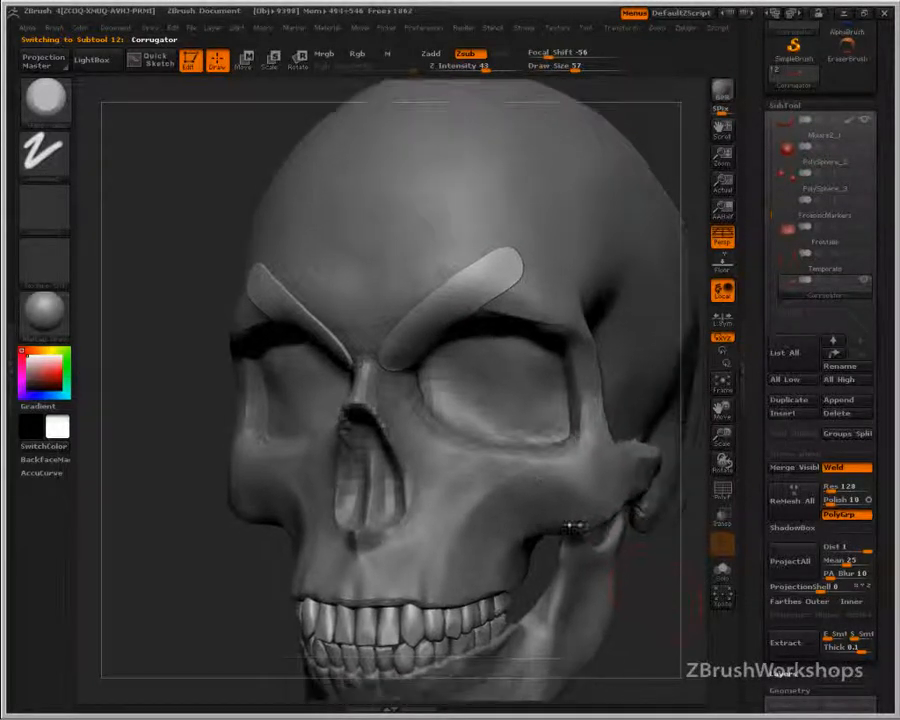
pyautogui.hotkey('shift', 't')
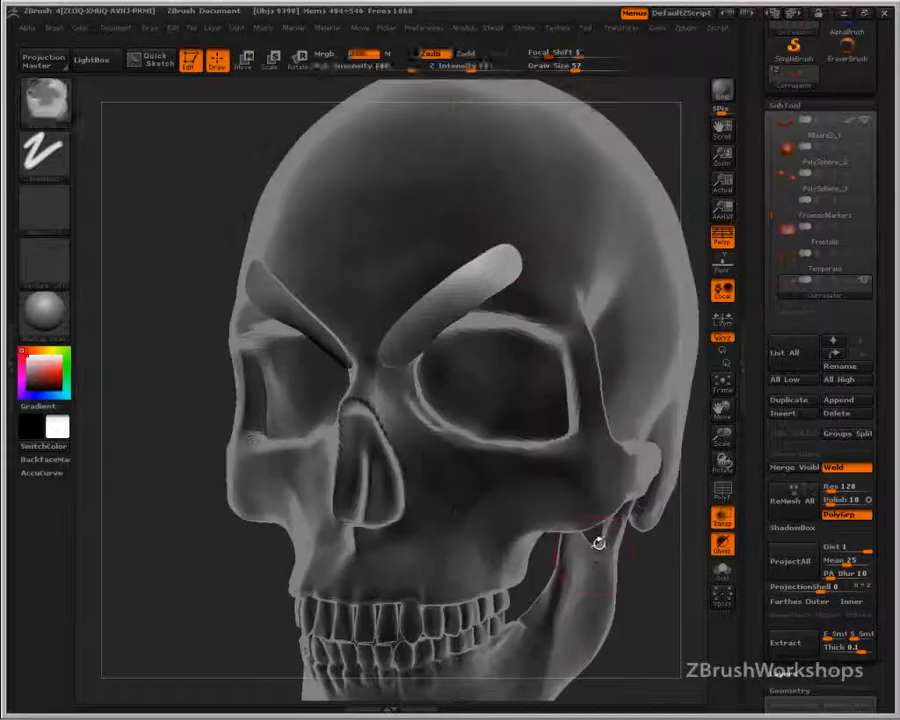
pyautogui.click(722, 544)
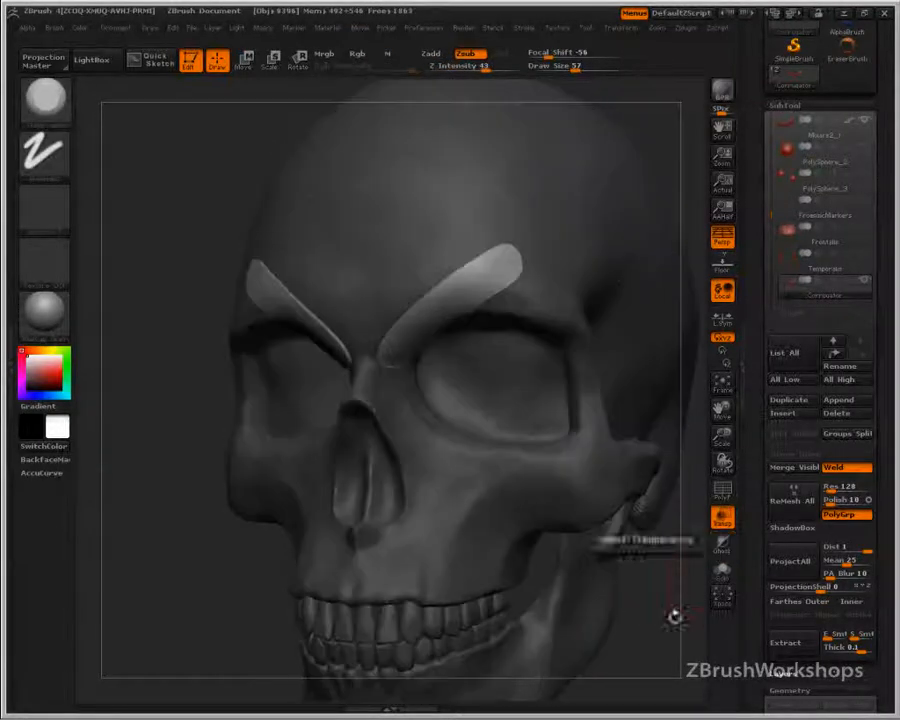
pyautogui.hotkey('ctrl', 'shift')
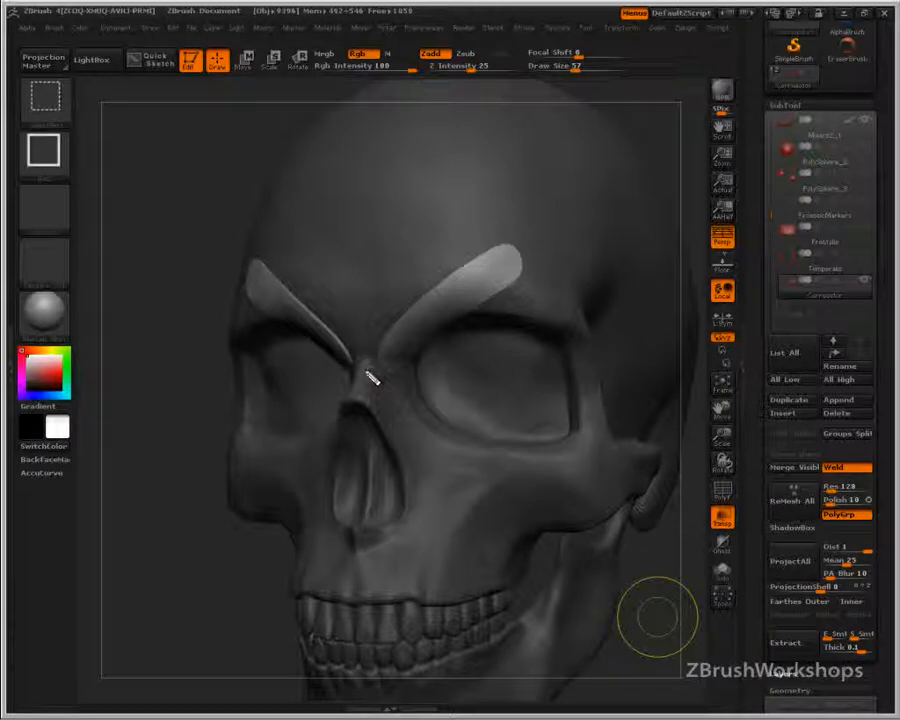
pyautogui.moveTo(358, 367)
pyautogui.mouseDown()
pyautogui.moveTo(390, 367)
pyautogui.moveTo(426, 303)
pyautogui.moveTo(316, 312)
pyautogui.moveTo(358, 373)
pyautogui.moveTo(400, 380)
pyautogui.moveTo(438, 318)
pyautogui.moveTo(426, 322)
pyautogui.moveTo(404, 424)
pyautogui.mouseUp()
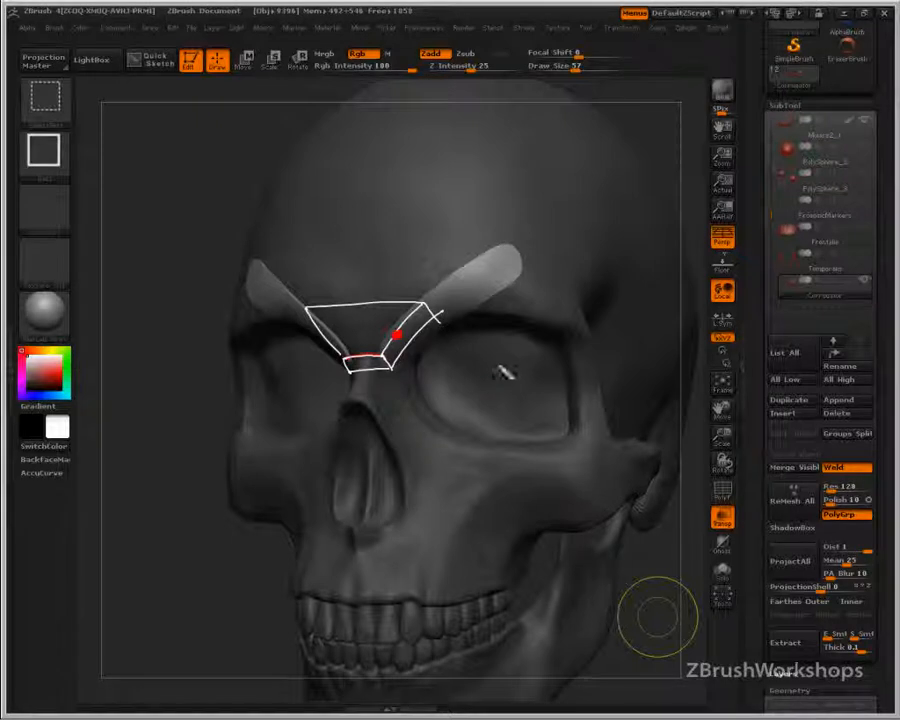
pyautogui.moveTo(415, 333)
pyautogui.mouseDown()
pyautogui.moveTo(434, 299)
pyautogui.moveTo(525, 252)
pyautogui.moveTo(519, 245)
pyautogui.mouseUp()
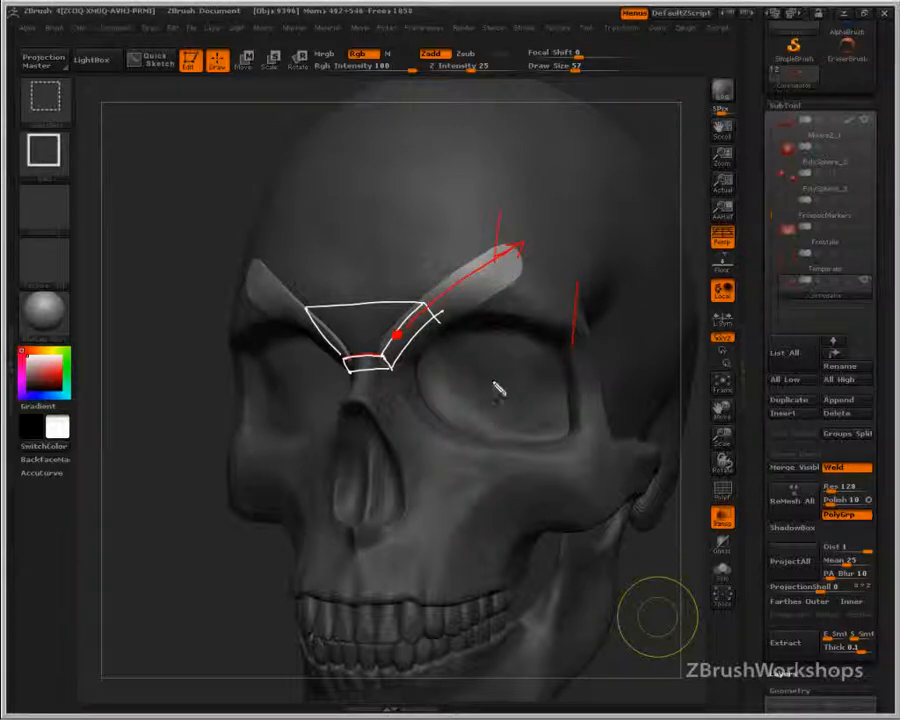
pyautogui.moveTo(402, 239); pyautogui.dragTo(477, 258)
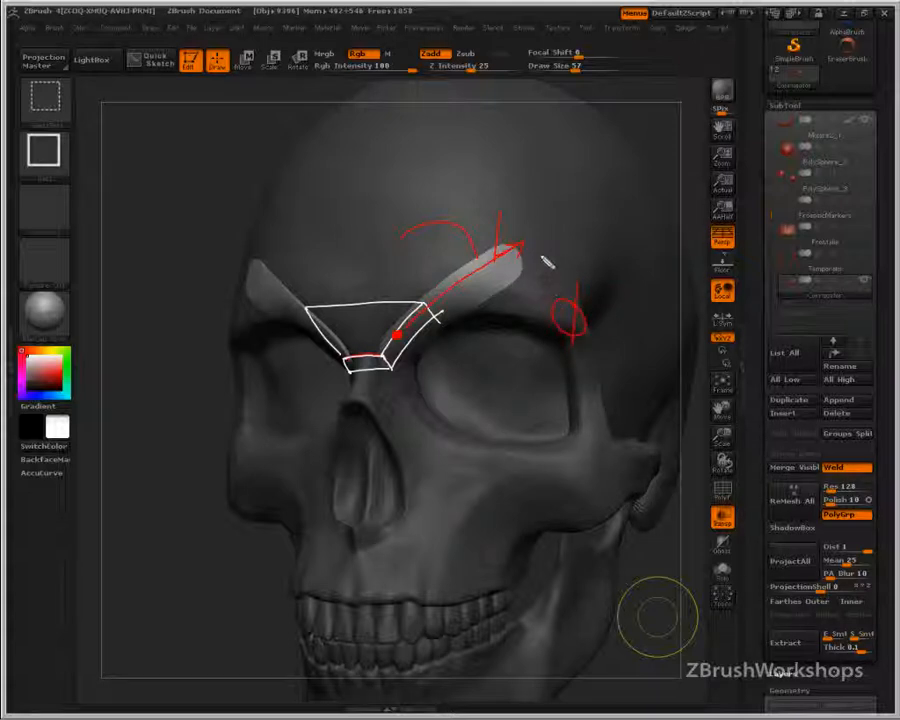
pyautogui.moveTo(537, 259); pyautogui.dragTo(442, 310)
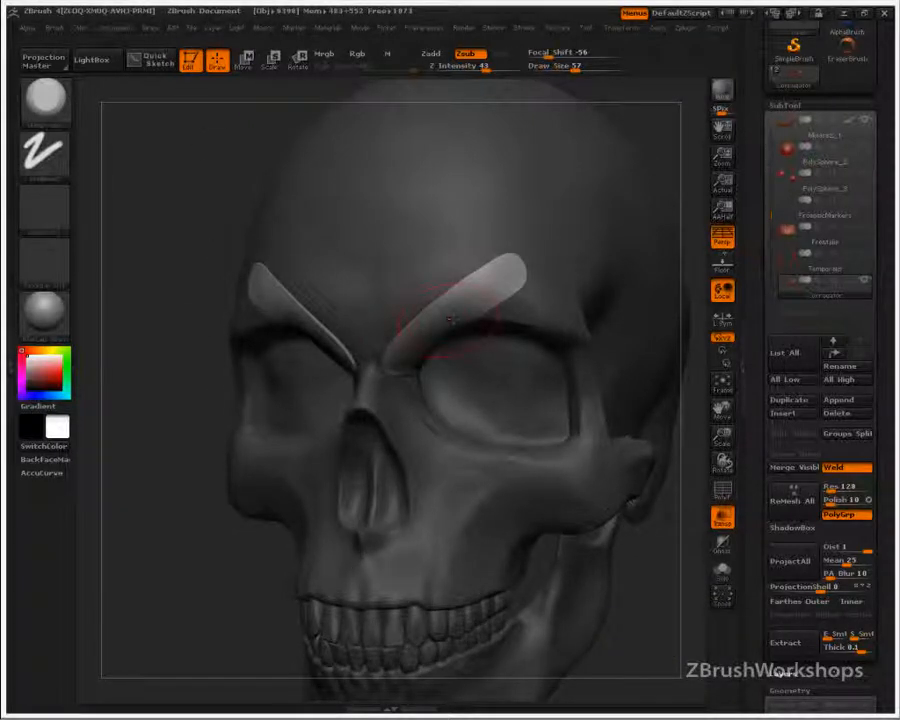
# - Reshape the Corrugator with the Move brush, starting at draw size 176, so its protruding outer end hugs the brow bone
pyautogui.press('b')
pyautogui.press('m')
pyautogui.press('v')
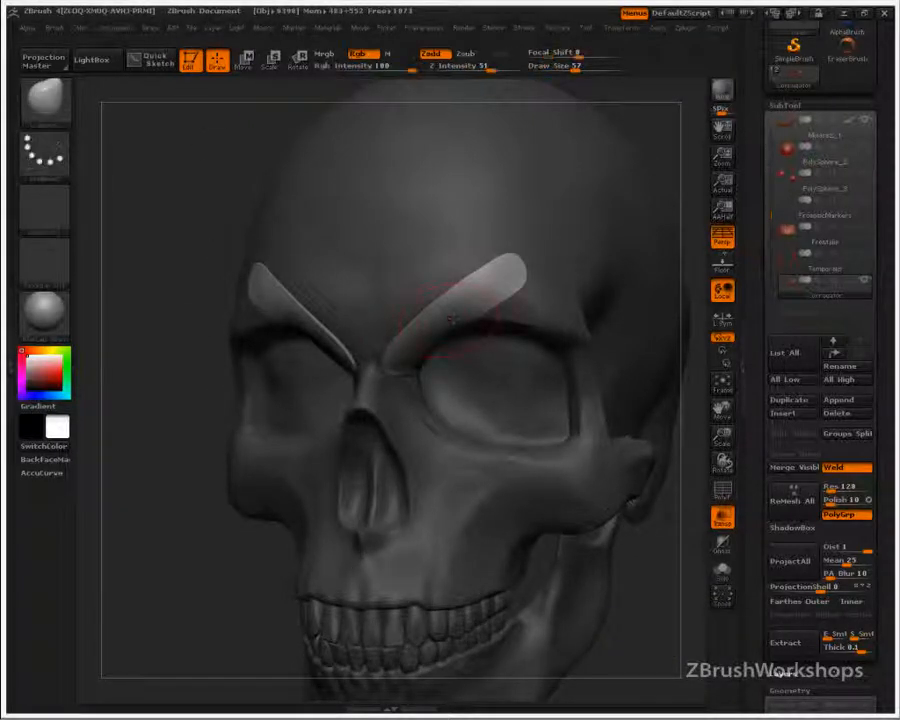
pyautogui.press('s')
pyautogui.moveTo(475, 295); pyautogui.dragTo(509, 300)
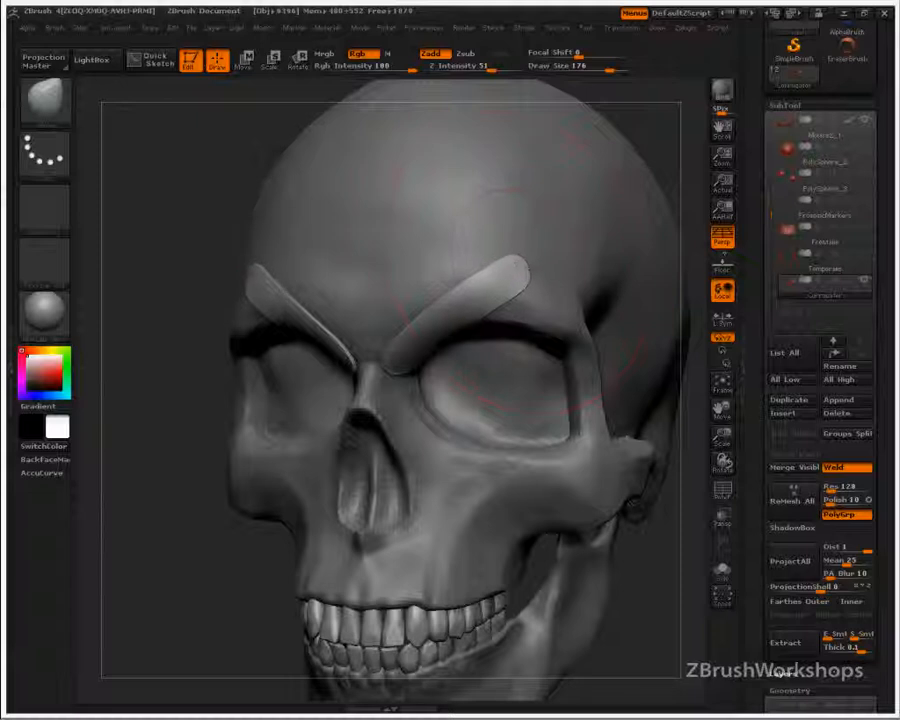
pyautogui.moveTo(557, 276); pyautogui.dragTo(571, 280)
pyautogui.moveTo(189, 291); pyautogui.dragTo(321, 287)
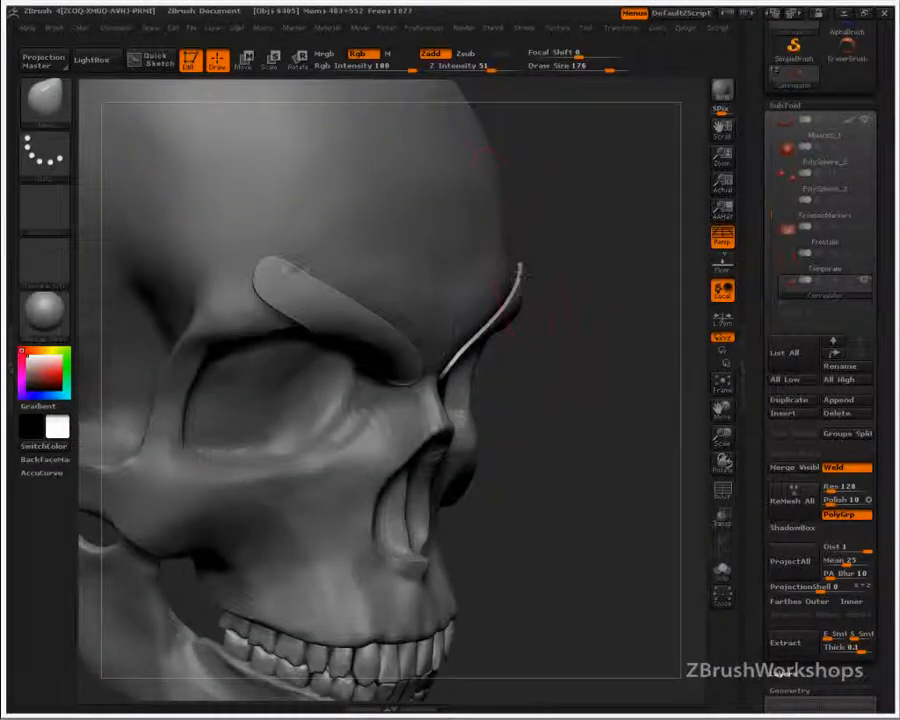
pyautogui.moveTo(519, 271)
pyautogui.mouseDown()
pyautogui.moveTo(511, 268)
pyautogui.moveTo(512, 302)
pyautogui.mouseUp()
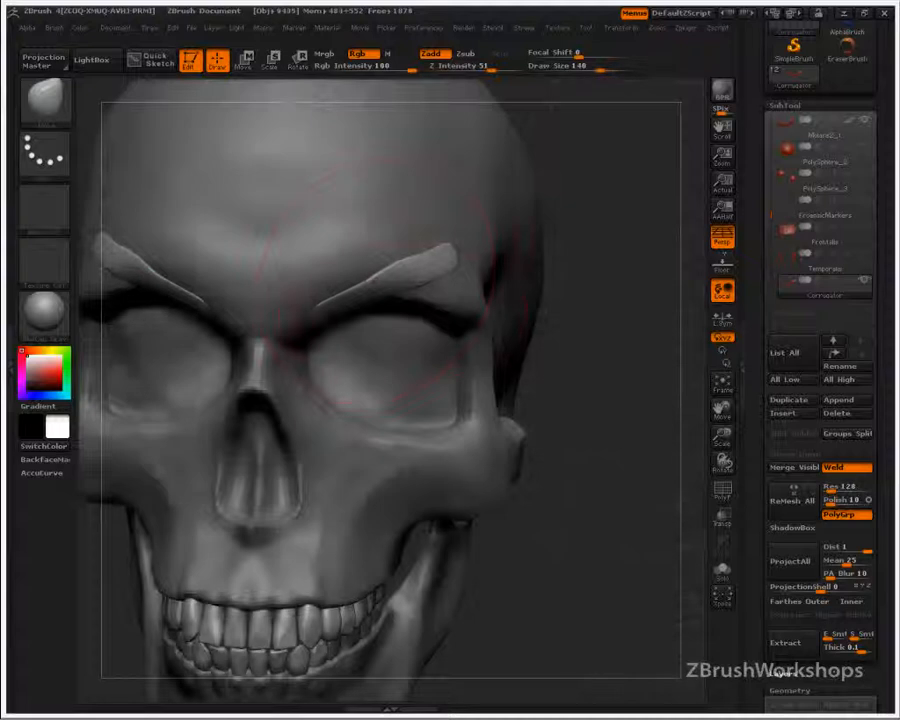
pyautogui.press('s')
pyautogui.moveTo(376, 275)
pyautogui.mouseDown()
pyautogui.moveTo(354, 275)
pyautogui.moveTo(378, 306)
pyautogui.mouseUp()
# - Thicken the Corrugator with the Inflate brush at draw size 59 and subdivide its mesh once
pyautogui.press('b')
pyautogui.press('s')
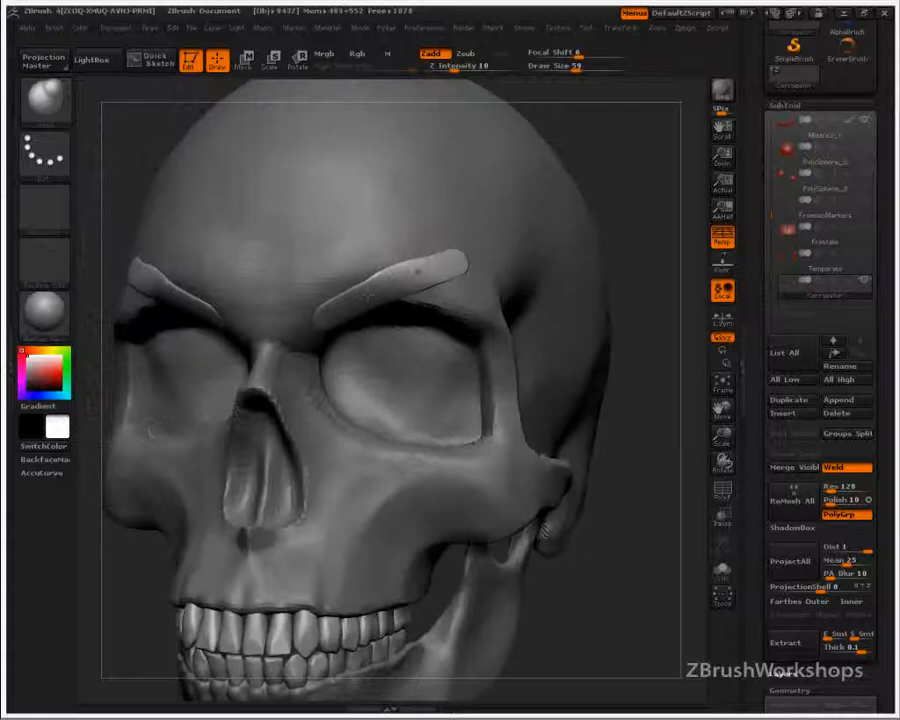
pyautogui.moveTo(413, 274)
pyautogui.mouseDown()
pyautogui.moveTo(362, 286)
pyautogui.moveTo(404, 272)
pyautogui.moveTo(381, 283)
pyautogui.moveTo(410, 280)
pyautogui.mouseUp()
pyautogui.hotkey('ctrl', 'd')
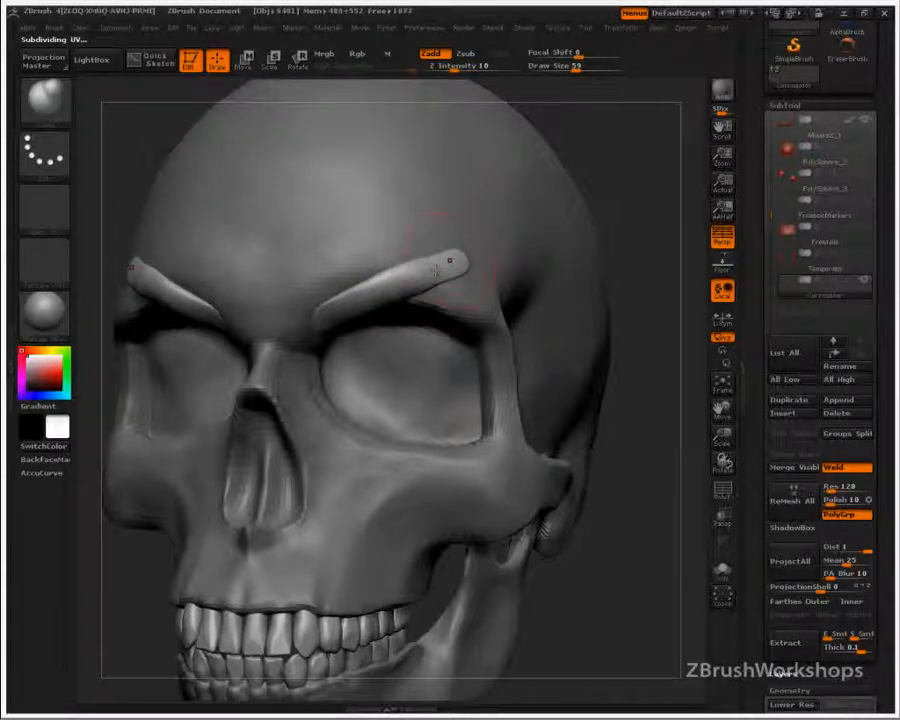
# - Carve fibre grooves into the Corrugator's outer end, undoing the first stroke and setting the draw size to 50
pyautogui.press('b')
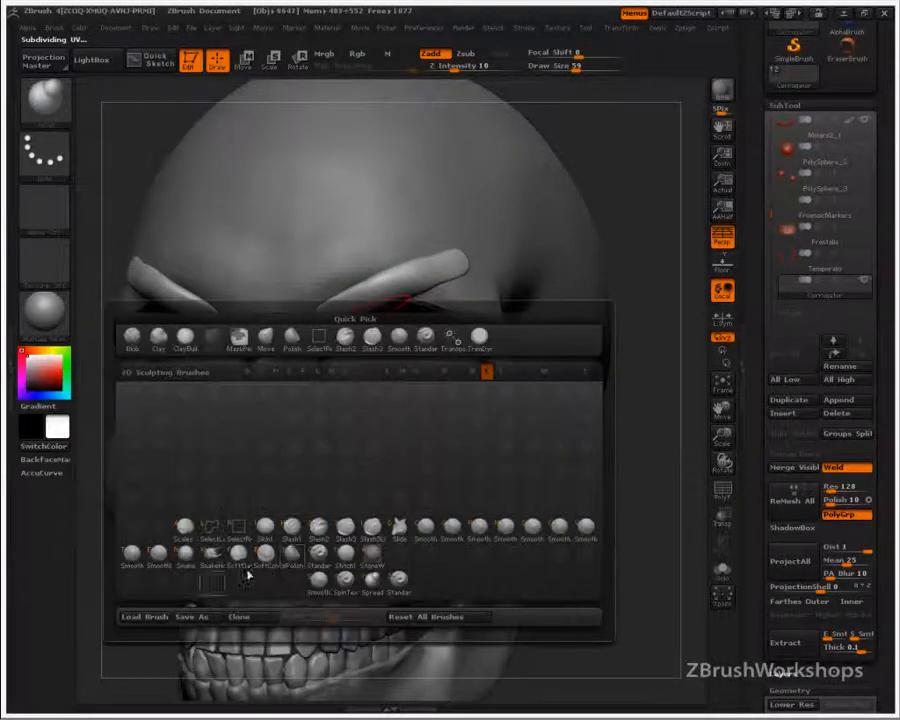
pyautogui.click(346, 549)
pyautogui.moveTo(456, 262)
pyautogui.mouseDown()
pyautogui.moveTo(464, 256)
pyautogui.moveTo(438, 258)
pyautogui.mouseUp()
pyautogui.hotkey('ctrl', 'z')
pyautogui.press('s')
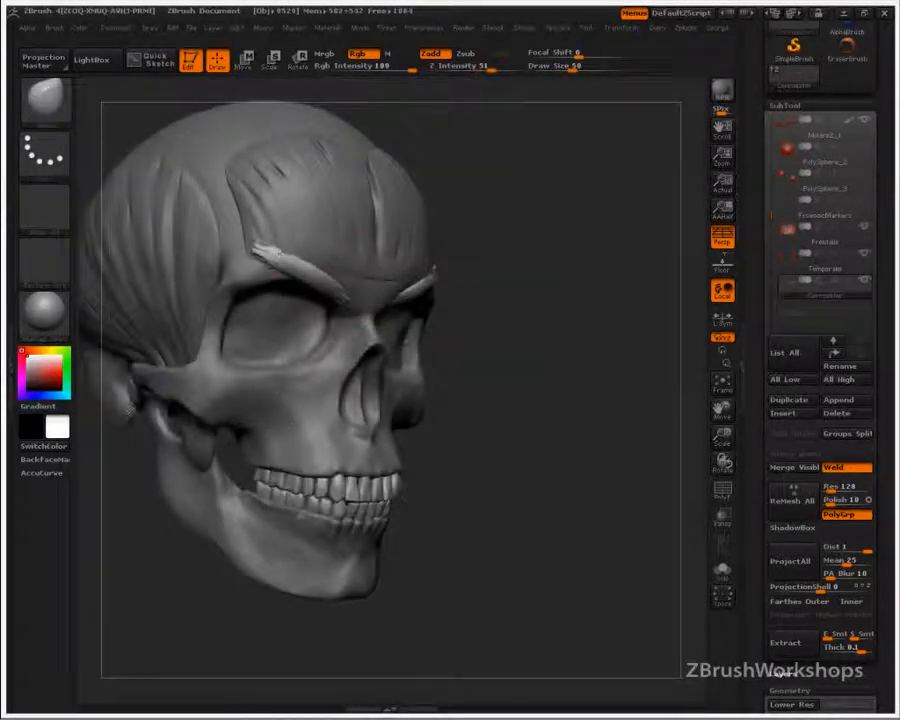
pyautogui.keyDown('alt'); pyautogui.moveTo(559, 357); pyautogui.dragTo(590, 503); pyautogui.keyUp('alt')
pyautogui.moveTo(560, 235); pyautogui.dragTo(492, 225)
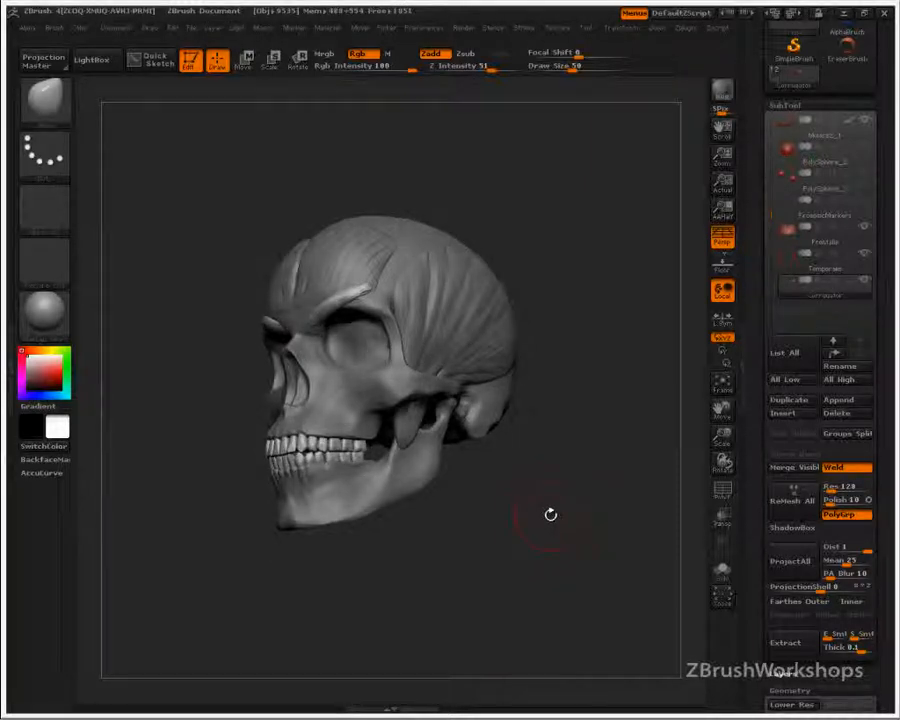
pyautogui.moveTo(546, 519)
pyautogui.mouseDown()
pyautogui.moveTo(514, 498)
pyautogui.moveTo(536, 486)
pyautogui.moveTo(540, 466)
pyautogui.moveTo(586, 542)
pyautogui.moveTo(610, 508)
pyautogui.mouseUp()
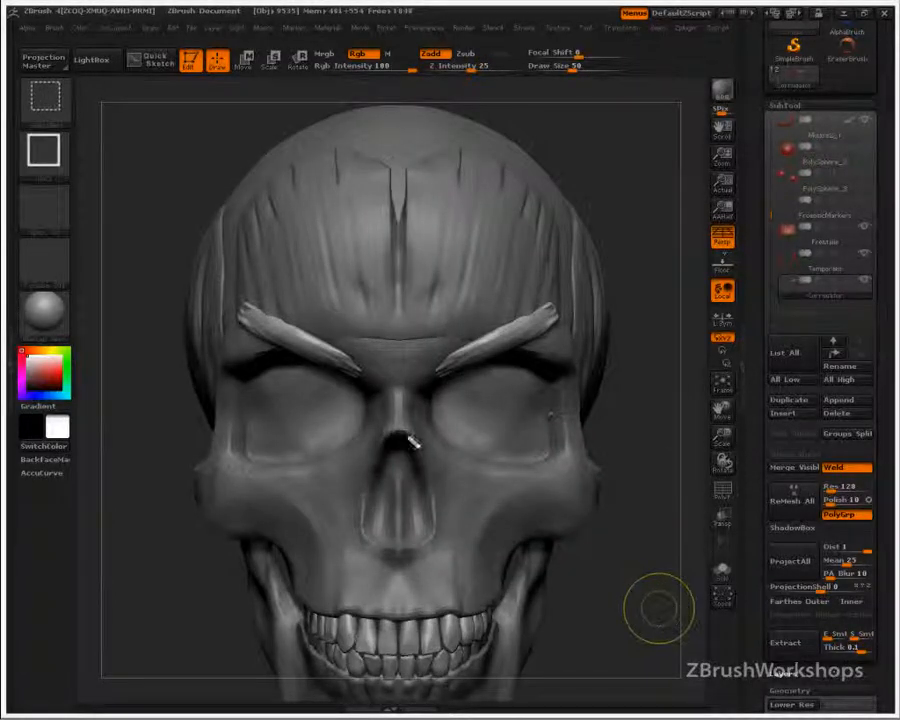
pyautogui.moveTo(397, 430)
pyautogui.mouseDown()
pyautogui.moveTo(406, 414)
pyautogui.moveTo(415, 418)
pyautogui.moveTo(400, 415)
pyautogui.moveTo(390, 440)
pyautogui.mouseUp()
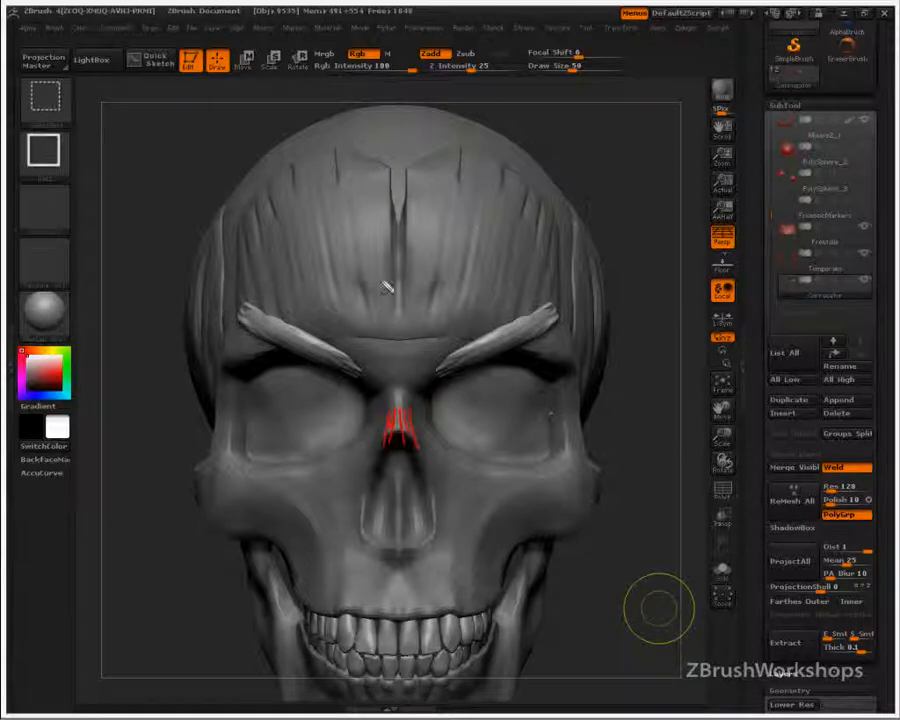
pyautogui.moveTo(360, 271)
pyautogui.mouseDown()
pyautogui.moveTo(450, 279)
pyautogui.moveTo(420, 361)
pyautogui.moveTo(386, 390)
pyautogui.moveTo(391, 432)
pyautogui.mouseUp()
pyautogui.moveTo(415, 356); pyautogui.dragTo(414, 446)
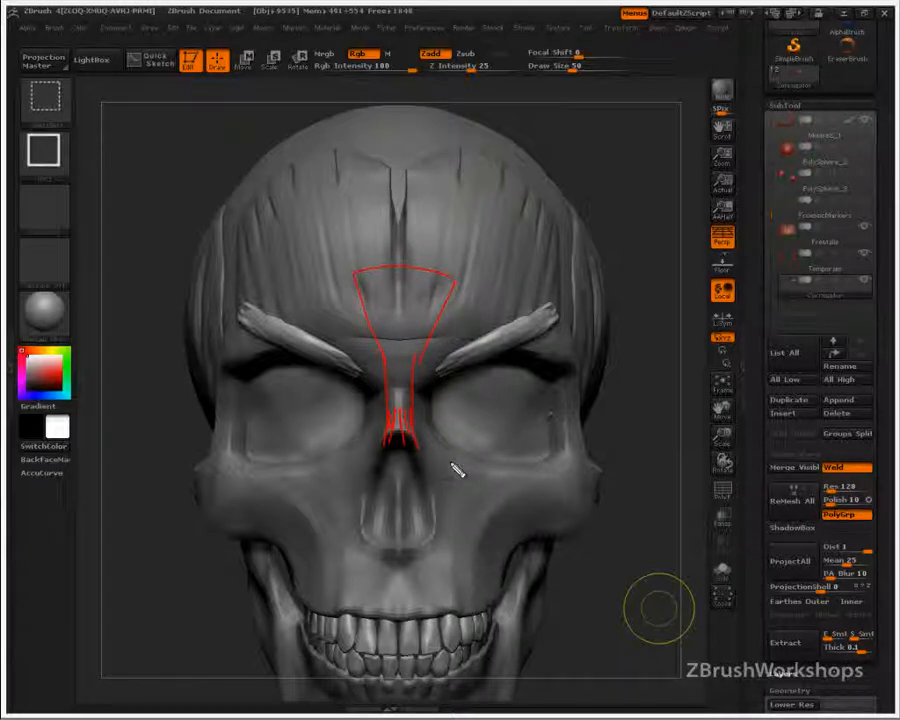
pyautogui.moveTo(355, 264); pyautogui.dragTo(362, 290)
pyautogui.moveTo(364, 255)
pyautogui.mouseDown()
pyautogui.moveTo(375, 286)
pyautogui.moveTo(423, 285)
pyautogui.mouseUp()
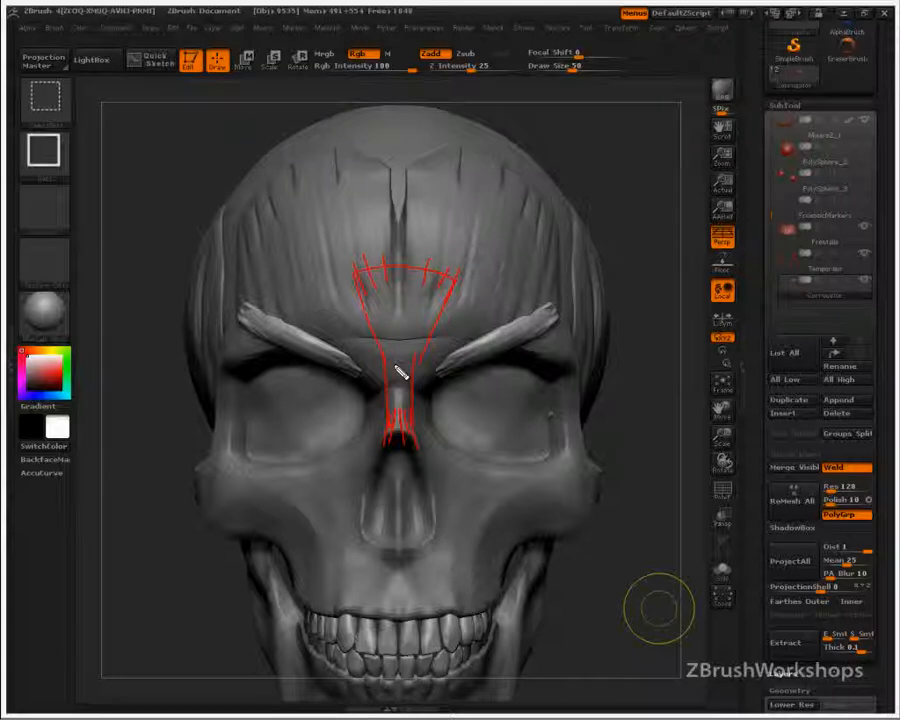
pyautogui.click(371, 413)
pyautogui.moveTo(337, 329)
pyautogui.mouseDown()
pyautogui.moveTo(383, 316)
pyautogui.moveTo(367, 401)
pyautogui.mouseUp()
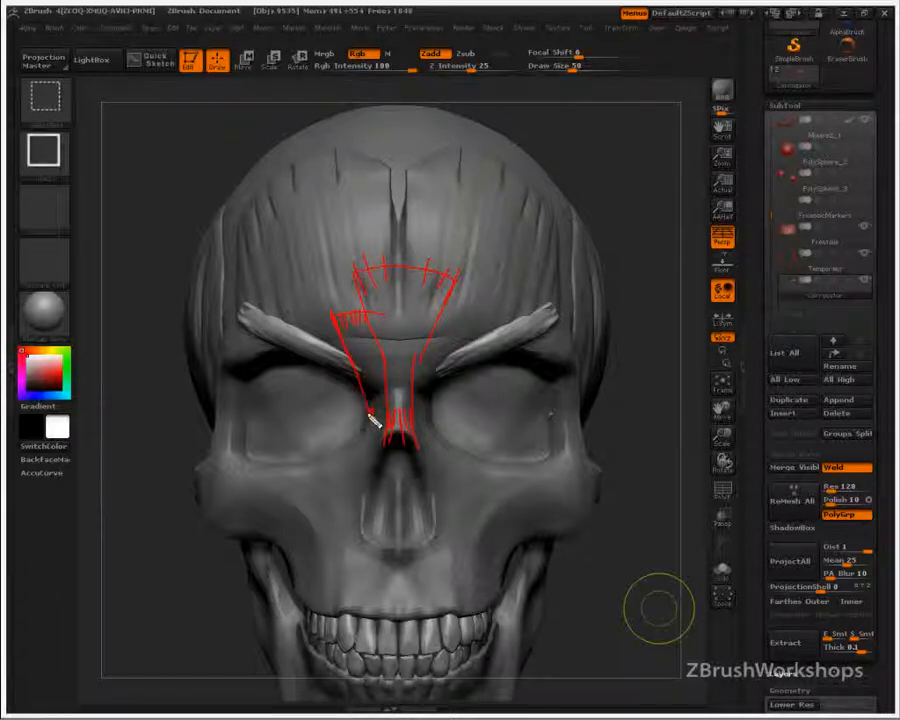
# - Sketch red guide lines on both sides of the nose bridge, with fibres converging from the inner brow to the inner eye sockets
pyautogui.moveTo(383, 318); pyautogui.dragTo(370, 414)
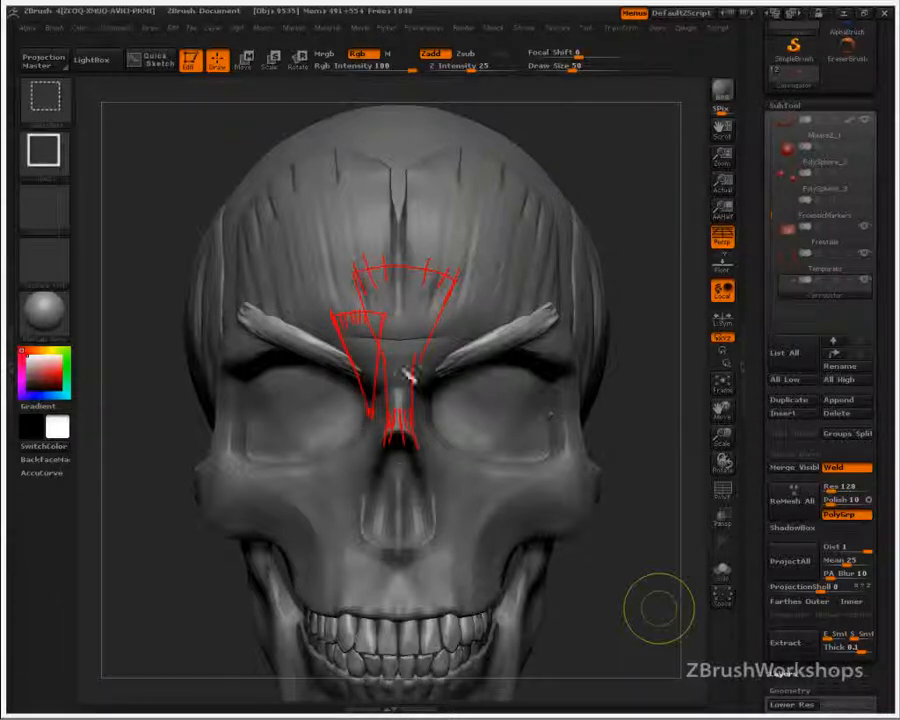
pyautogui.moveTo(369, 318); pyautogui.dragTo(365, 367)
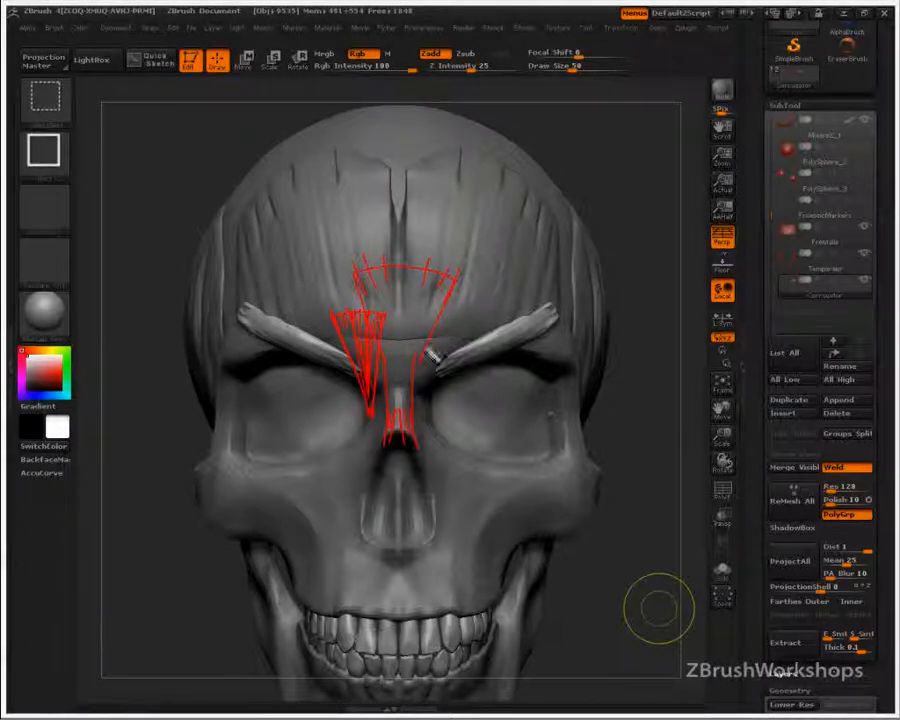
pyautogui.moveTo(415, 330); pyautogui.dragTo(426, 416)
pyautogui.moveTo(418, 368); pyautogui.dragTo(426, 416)
pyautogui.moveTo(414, 317)
pyautogui.mouseDown()
pyautogui.moveTo(455, 316)
pyautogui.moveTo(428, 416)
pyautogui.mouseUp()
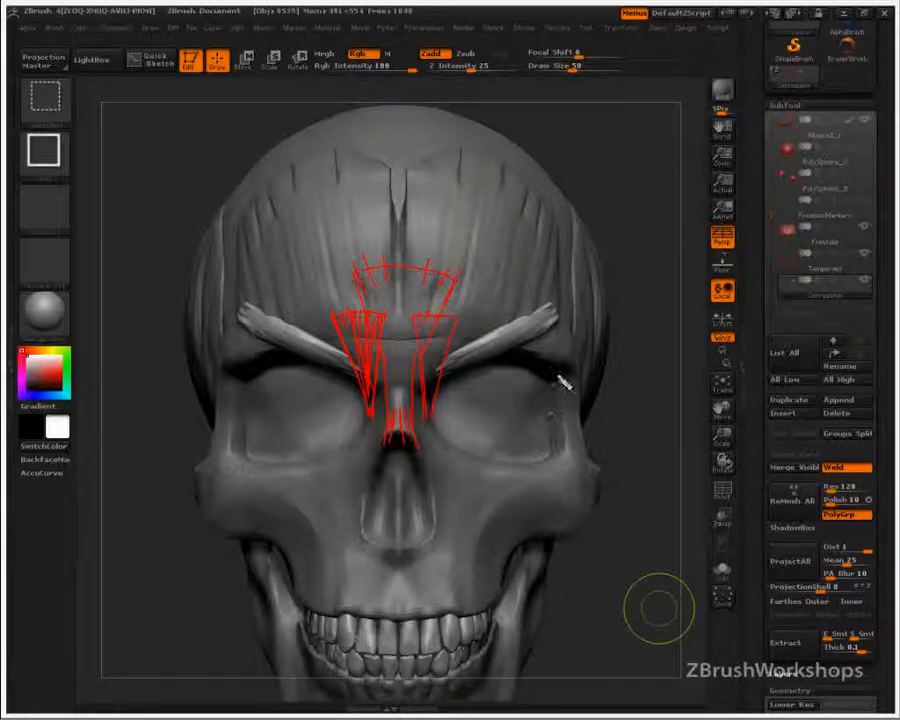
pyautogui.press('w')
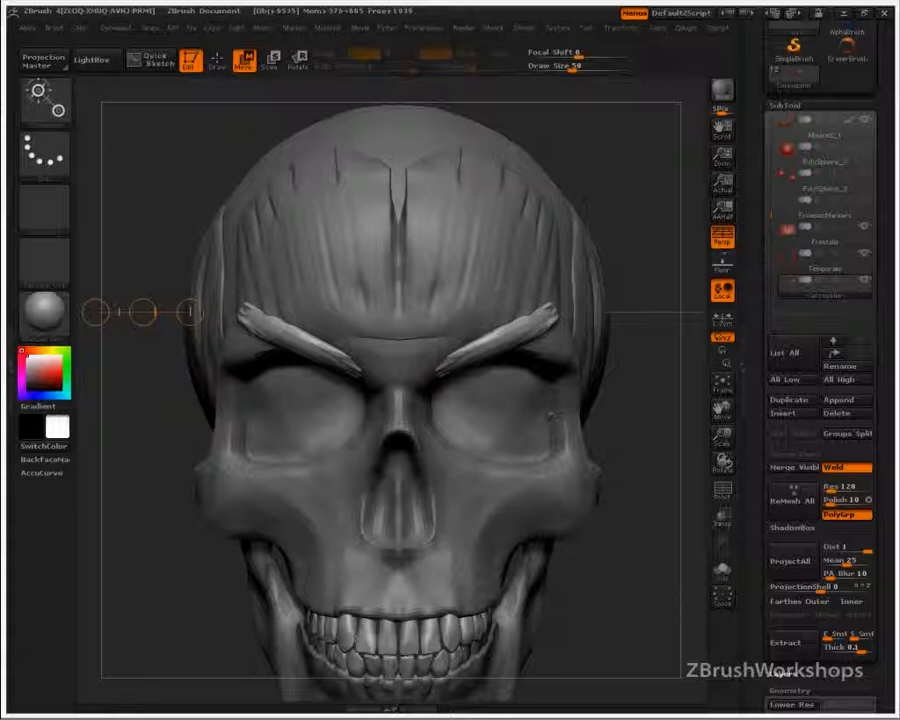
pyautogui.press('q')
# - Isolate the skull subtool anat_0514 and mask a wedge from the lower forehead to the nose bridge at draw size 24
pyautogui.moveTo(769, 213); pyautogui.dragTo(767, 104)
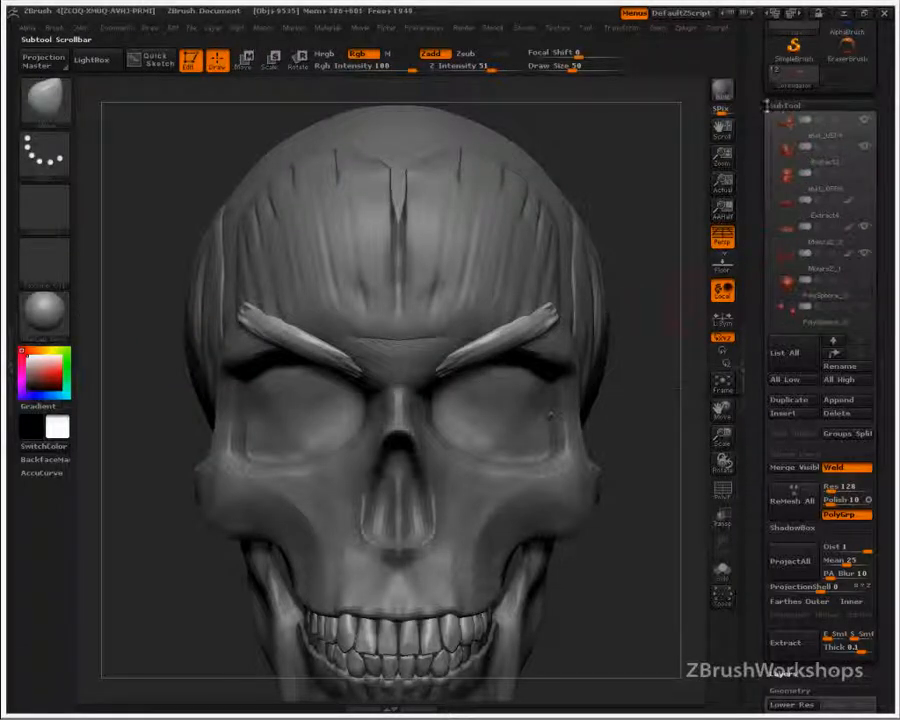
pyautogui.click(789, 131)
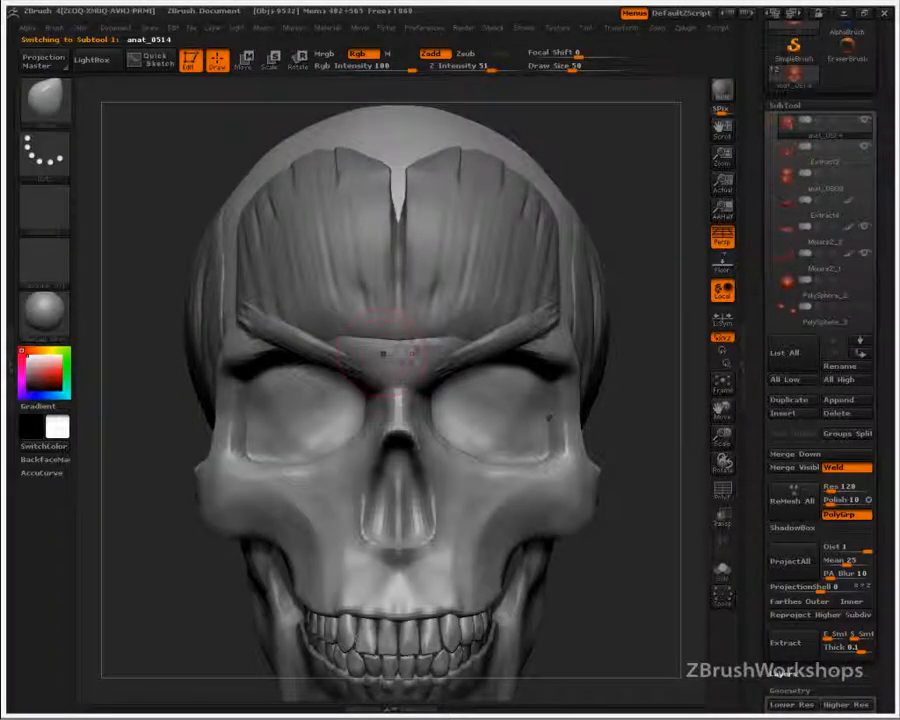
pyautogui.moveTo(377, 350)
pyautogui.mouseDown()
pyautogui.moveTo(354, 350)
pyautogui.moveTo(415, 342)
pyautogui.mouseUp()
pyautogui.hotkey('alt', 's')
pyautogui.press('s')
pyautogui.moveTo(389, 289)
pyautogui.keyDown('ctrl'); pyautogui.mouseDown()
pyautogui.moveTo(398, 325)
pyautogui.moveTo(382, 280)
pyautogui.moveTo(368, 270)
pyautogui.moveTo(396, 318)
pyautogui.moveTo(398, 406)
pyautogui.moveTo(399, 378)
pyautogui.mouseUp(); pyautogui.keyUp('ctrl')
pyautogui.moveTo(382, 296)
pyautogui.keyDown('ctrl'); pyautogui.mouseDown()
pyautogui.moveTo(370, 312)
pyautogui.moveTo(356, 268)
pyautogui.moveTo(410, 257)
pyautogui.mouseUp(); pyautogui.keyUp('ctrl')
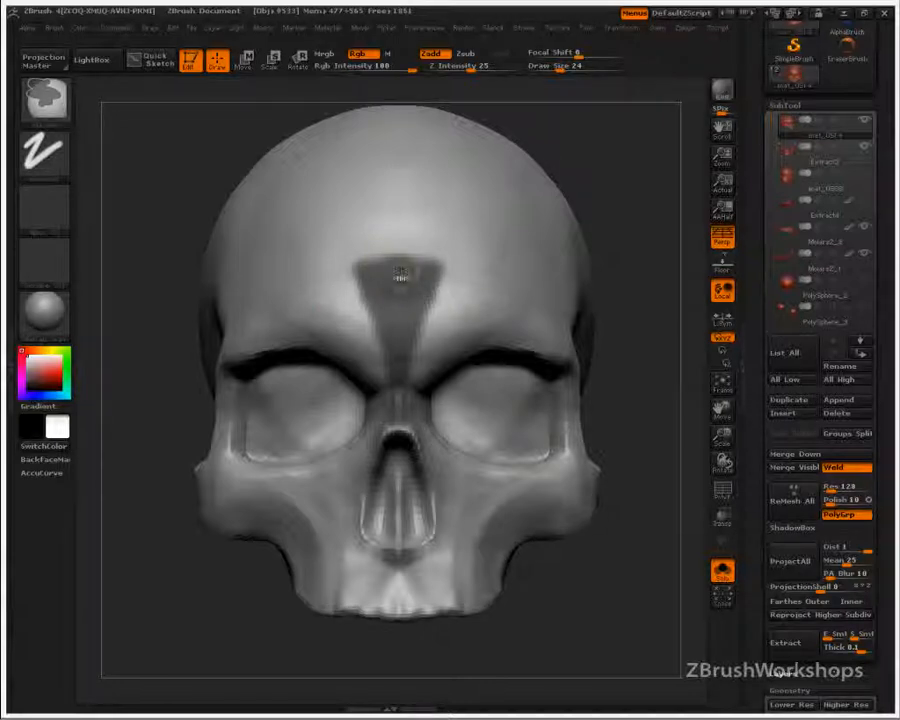
# - Refine the wedge mask's narrow lower part over the nose bridge at draw size 14
pyautogui.moveTo(600, 350); pyautogui.dragTo(676, 362)
pyautogui.moveTo(604, 372); pyautogui.dragTo(540, 372)
pyautogui.press('s')
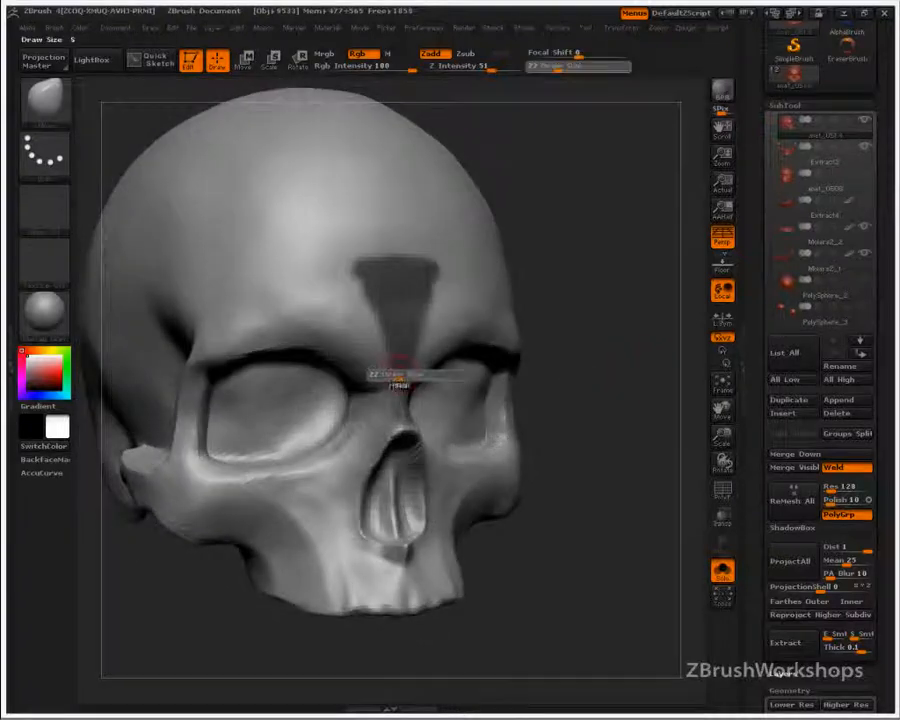
pyautogui.press('ctrl')
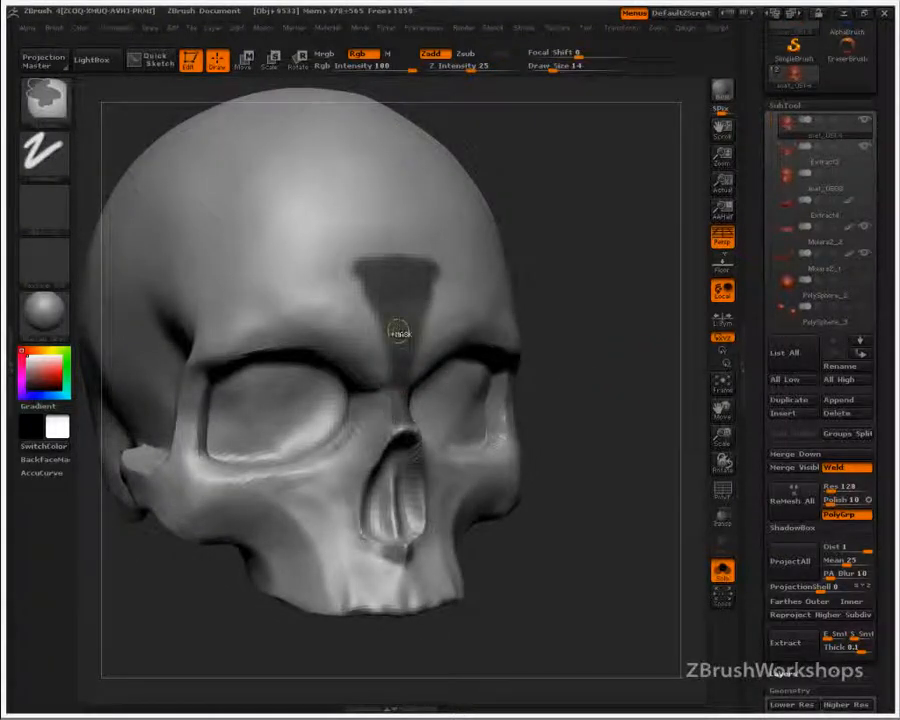
# - Extract the masked wedge as a new muscle with a thickness of 0.25 and bring all subtools back into view
pyautogui.moveTo(853, 673); pyautogui.dragTo(853, 571)
pyautogui.moveTo(848, 545); pyautogui.dragTo(866, 545)
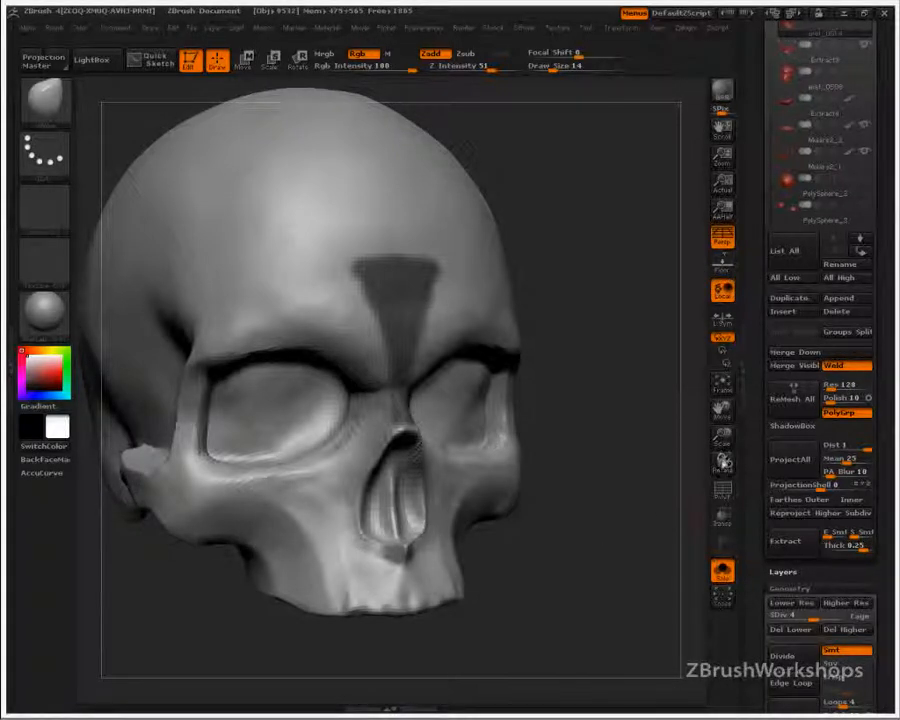
pyautogui.click(722, 570)
pyautogui.moveTo(540, 400)
pyautogui.mouseDown()
pyautogui.moveTo(645, 405)
pyautogui.moveTo(440, 420)
pyautogui.moveTo(420, 410)
pyautogui.mouseUp()
# - Make the extracted nose-bridge muscle the active subtool and smooth its edges at draw size 38
pyautogui.press('s')
pyautogui.press('shift')
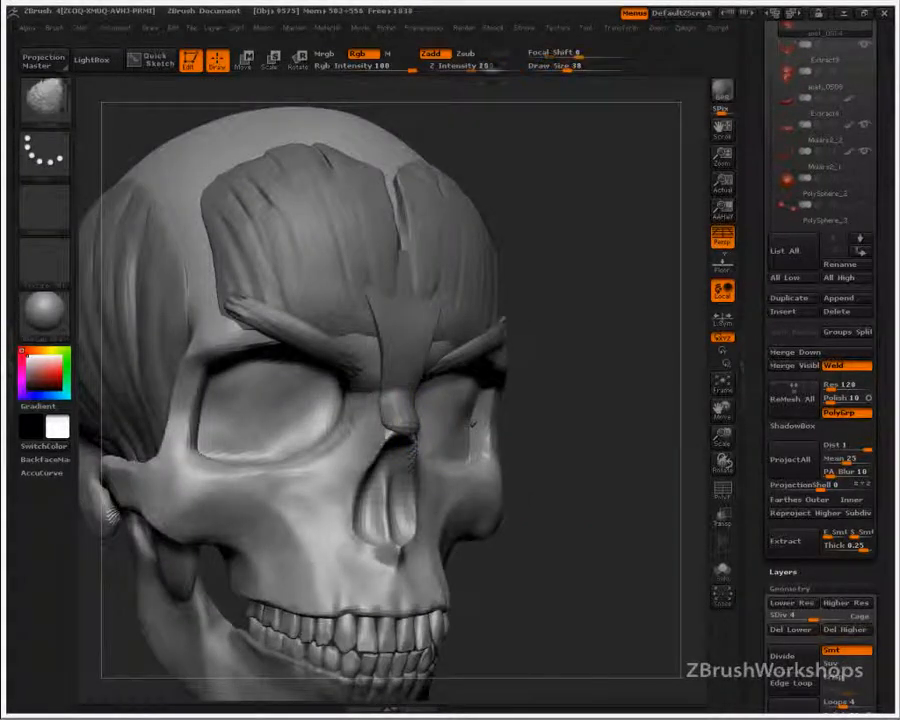
pyautogui.moveTo(762, 128)
pyautogui.mouseDown()
pyautogui.moveTo(753, 242)
pyautogui.moveTo(770, 185)
pyautogui.moveTo(772, 218)
pyautogui.mouseUp()
pyautogui.click(782, 299)
pyautogui.moveTo(588, 486); pyautogui.dragTo(680, 478)
pyautogui.press('shift')
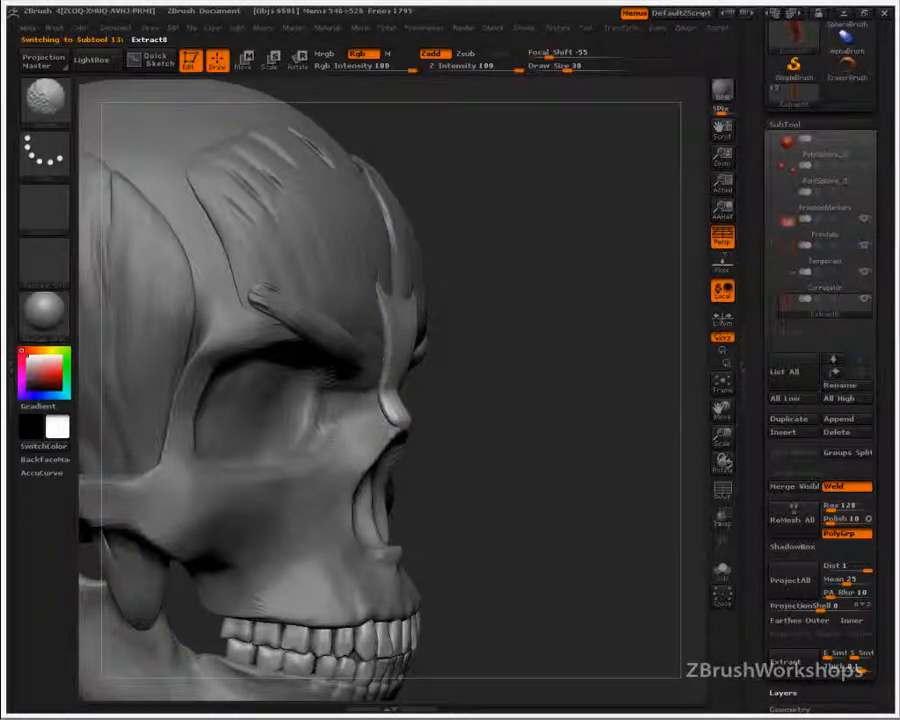
pyautogui.moveTo(441, 248); pyautogui.dragTo(630, 258)
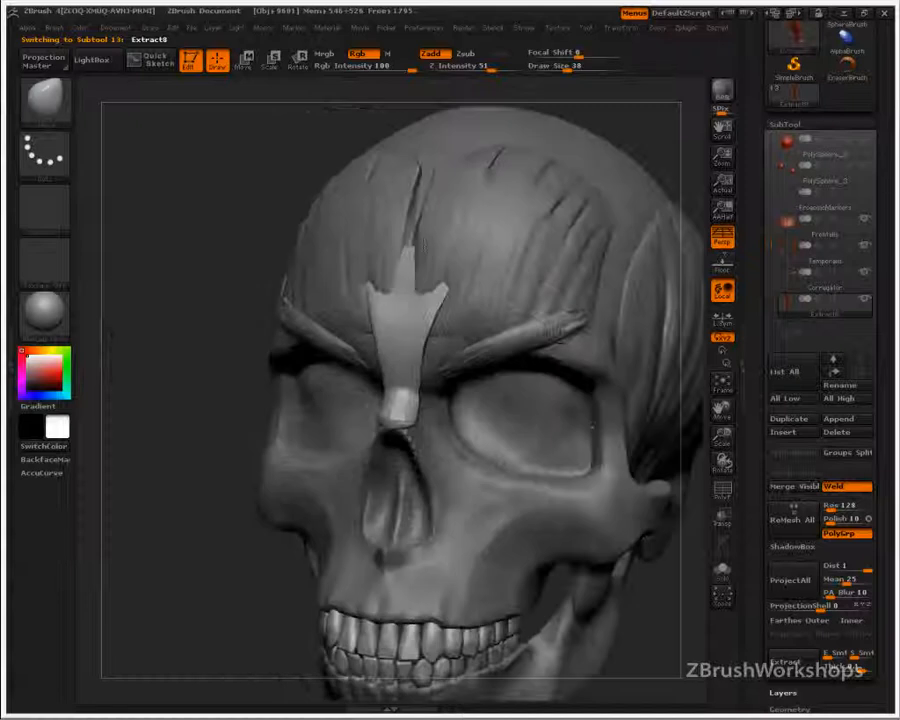
pyautogui.press('shift')
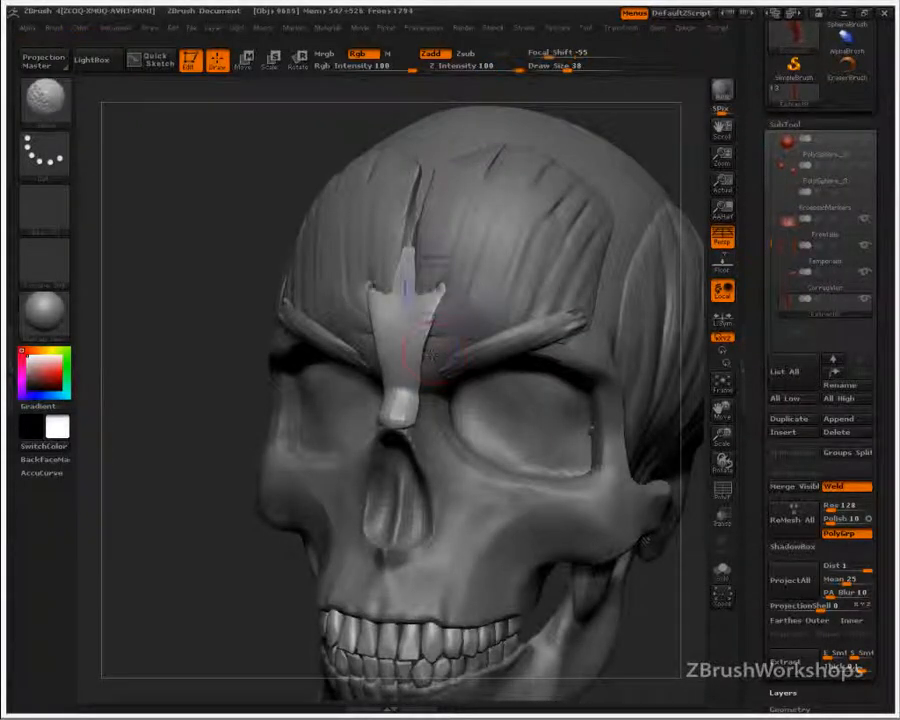
# - Clear the mask on the nose-bridge muscle, widen its upper end into a broad fan at draw size 85, and smooth its corners
pyautogui.press('s')
pyautogui.moveTo(440, 277)
pyautogui.mouseDown()
pyautogui.moveTo(454, 277)
pyautogui.moveTo(430, 264)
pyautogui.mouseUp()
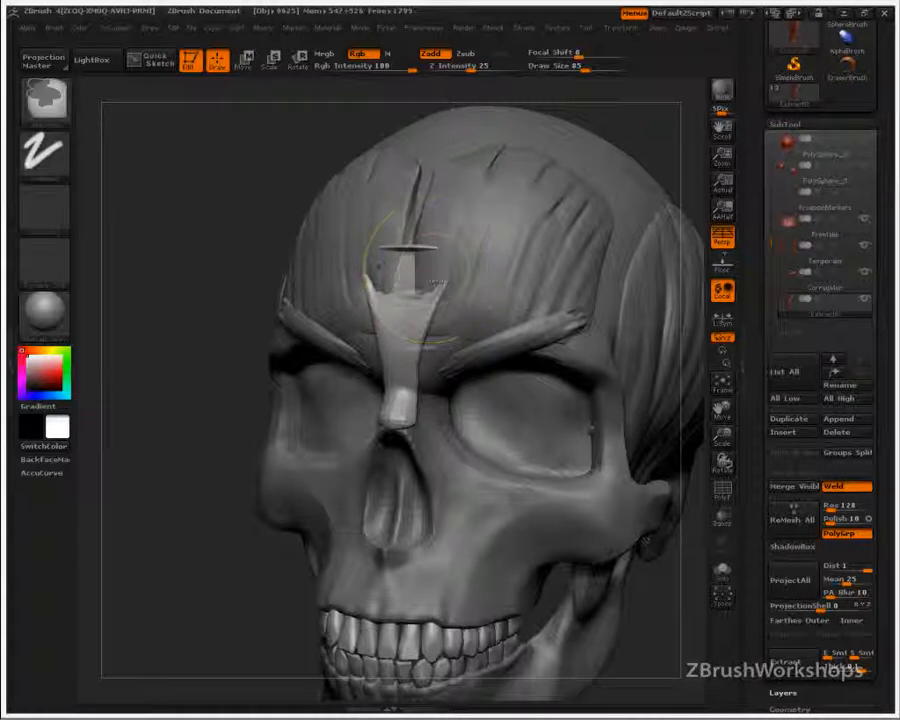
pyautogui.hotkey('ctrl', 'z')
pyautogui.moveTo(209, 322)
pyautogui.keyDown('ctrl'); pyautogui.mouseDown()
pyautogui.moveTo(209, 384)
pyautogui.moveTo(209, 368)
pyautogui.mouseUp(); pyautogui.keyUp('ctrl')
pyautogui.moveTo(408, 260); pyautogui.dragTo(452, 256)
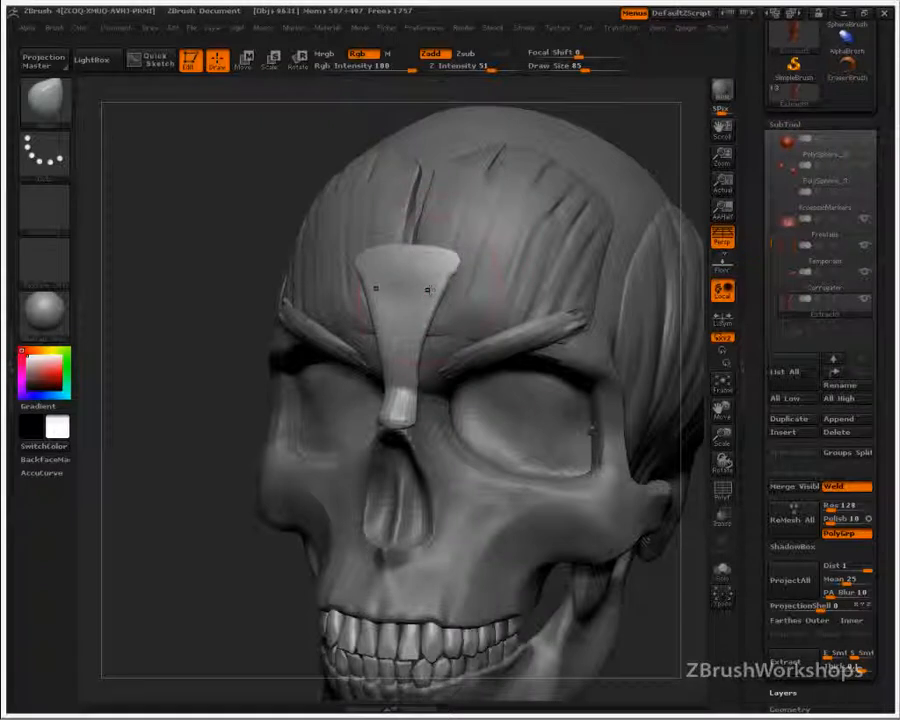
pyautogui.press('shift')
pyautogui.keyDown('shift'); pyautogui.moveTo(450, 268); pyautogui.dragTo(421, 298); pyautogui.keyUp('shift')
# - Shape the muscle's lower end over the nasal bone at draw size 41 and check it against the forensic markers subtool
pyautogui.moveTo(392, 408); pyautogui.dragTo(256, 402, button='right')
pyautogui.press('s')
pyautogui.moveTo(414, 388)
pyautogui.mouseDown()
pyautogui.moveTo(403, 388)
pyautogui.moveTo(408, 410)
pyautogui.mouseUp()
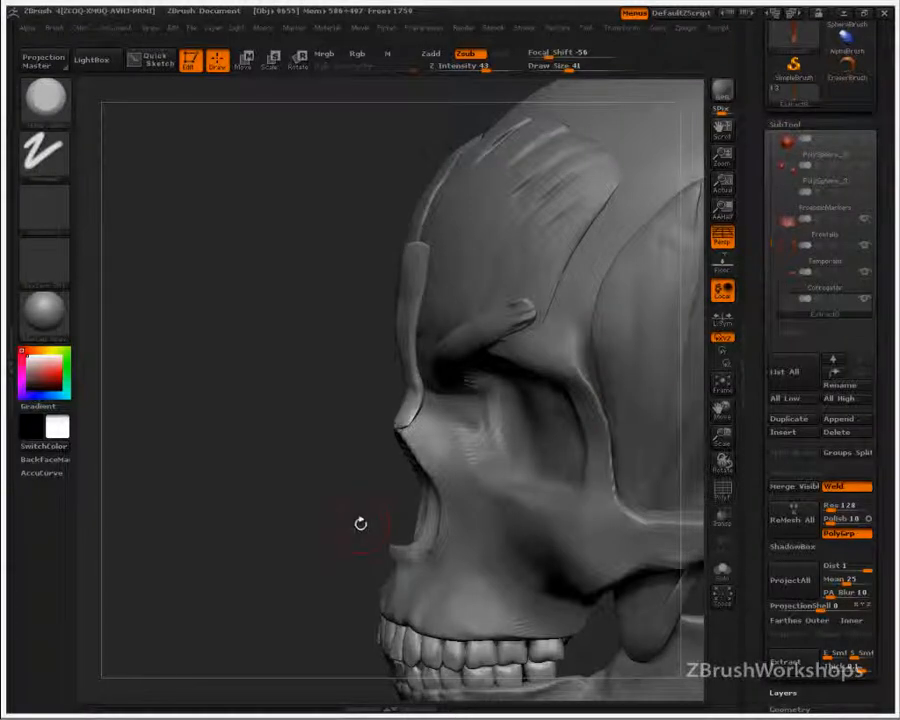
pyautogui.click(862, 192)
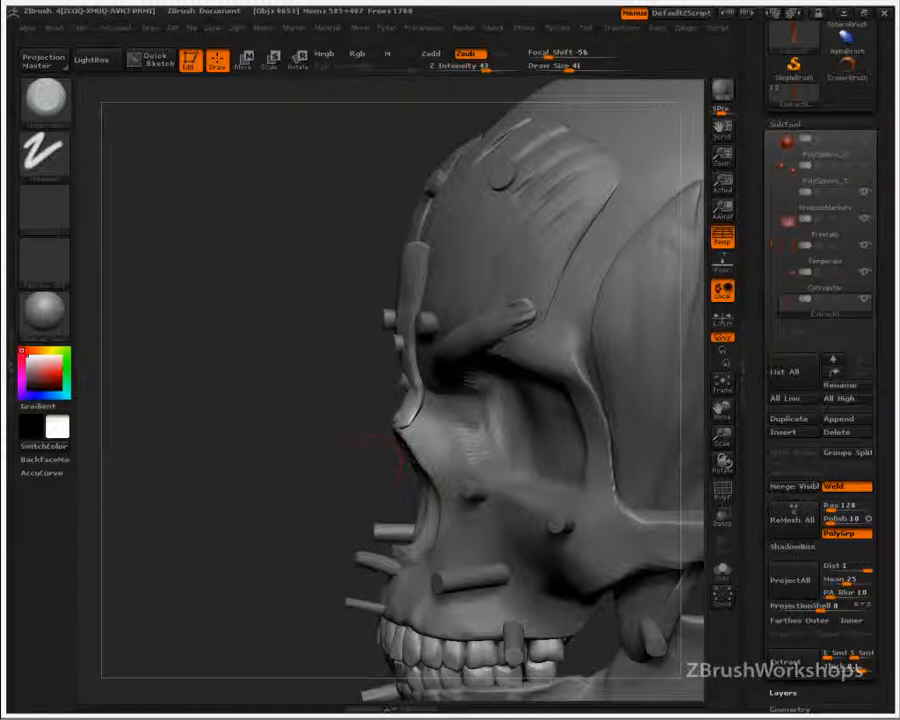
pyautogui.click(866, 197)
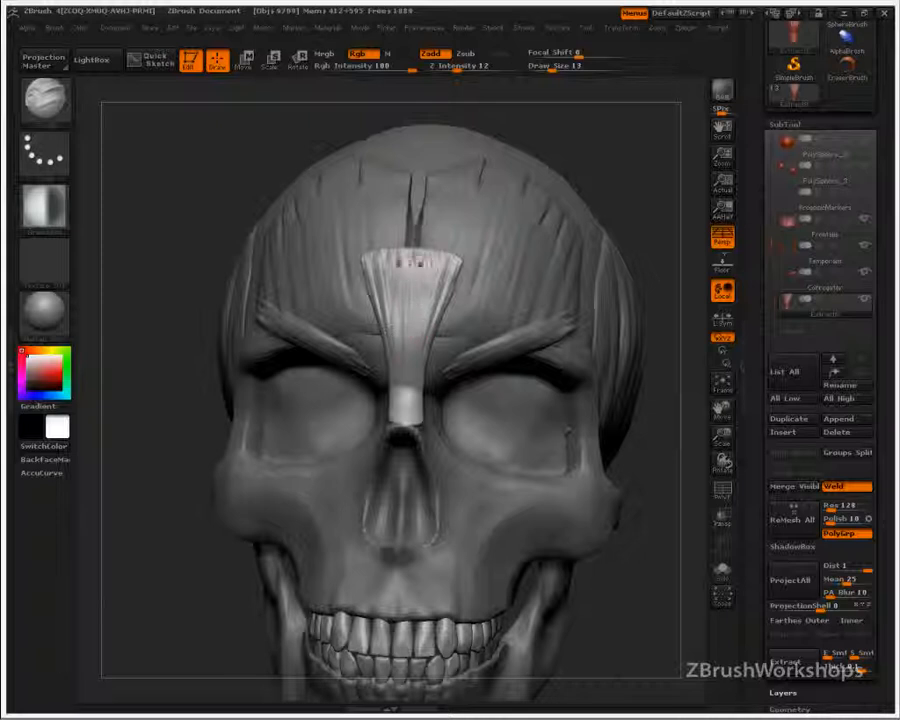
# - Flatten the first fibre strokes on the muscle's upper part with a subtractive brush at draw size 46
pyautogui.click(522, 28)
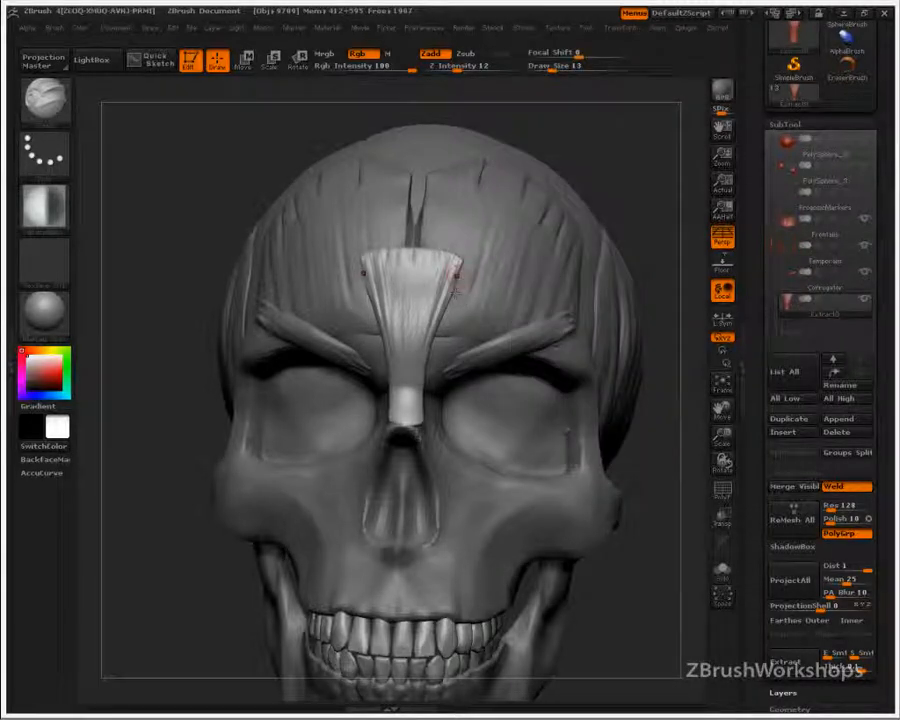
pyautogui.press('2')
pyautogui.press('s')
pyautogui.moveTo(437, 299); pyautogui.dragTo(446, 300)
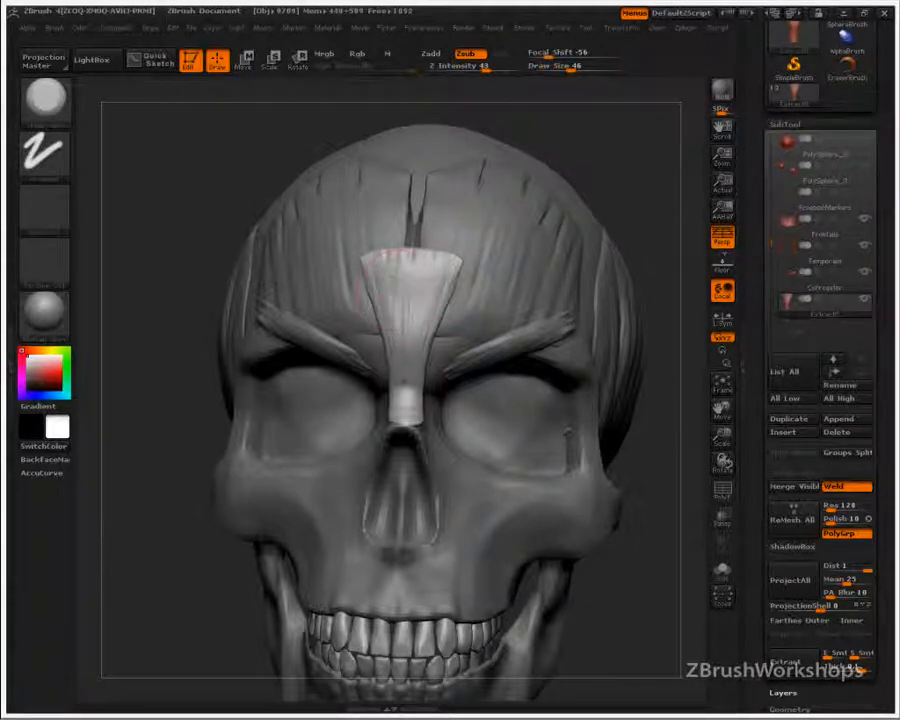
# - Carve lengthwise fibre grooves across the nose-bridge muscle from its fanned upper edge to the nasal bone at draw size 22
pyautogui.press('b')
pyautogui.press('s')
pyautogui.click(367, 652)
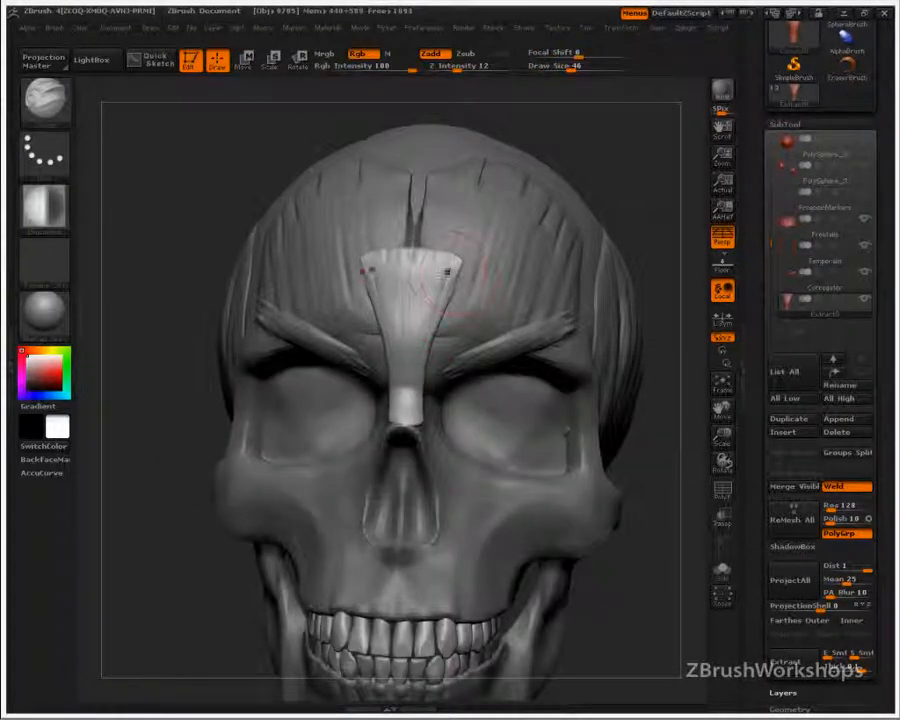
pyautogui.press('s')
pyautogui.moveTo(444, 268)
pyautogui.mouseDown()
pyautogui.moveTo(433, 268)
pyautogui.moveTo(440, 250)
pyautogui.moveTo(404, 399)
pyautogui.mouseUp()
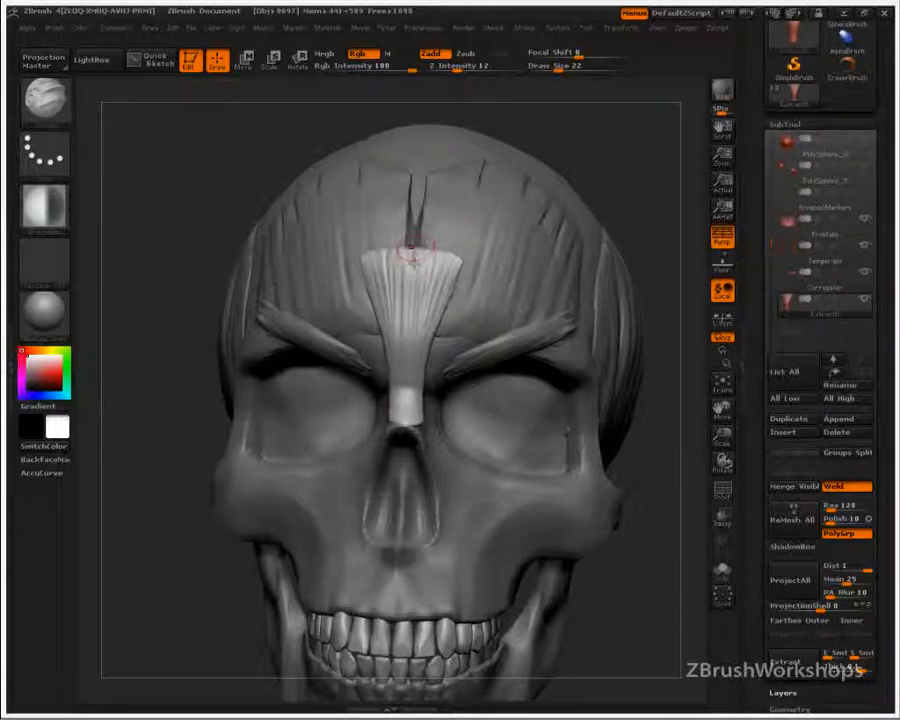
pyautogui.moveTo(639, 182); pyautogui.dragTo(454, 262)
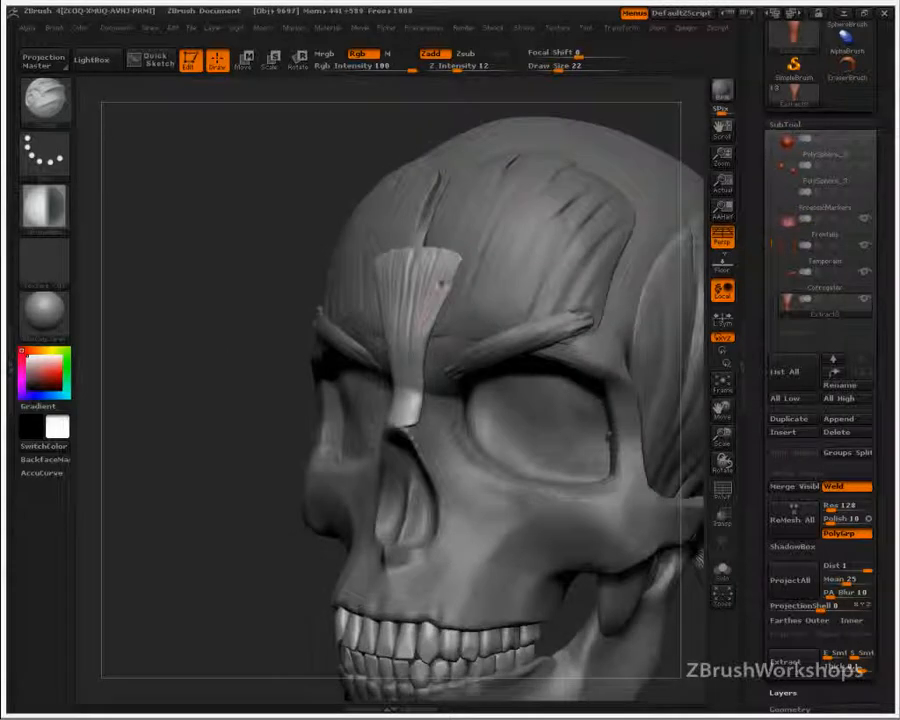
pyautogui.moveTo(203, 305); pyautogui.dragTo(280, 280)
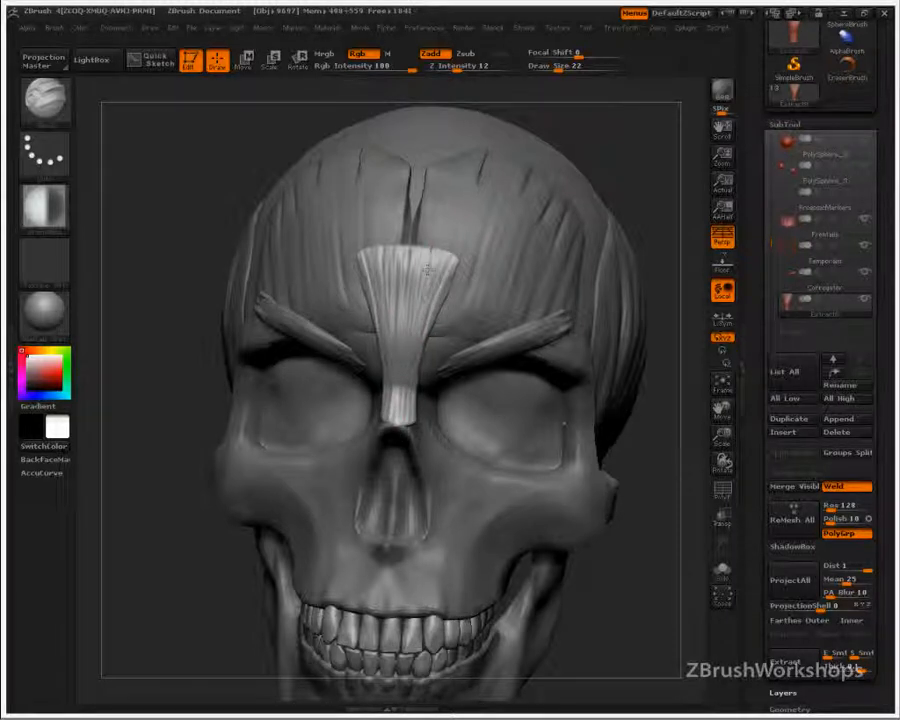
pyautogui.moveTo(201, 381); pyautogui.dragTo(104, 396)
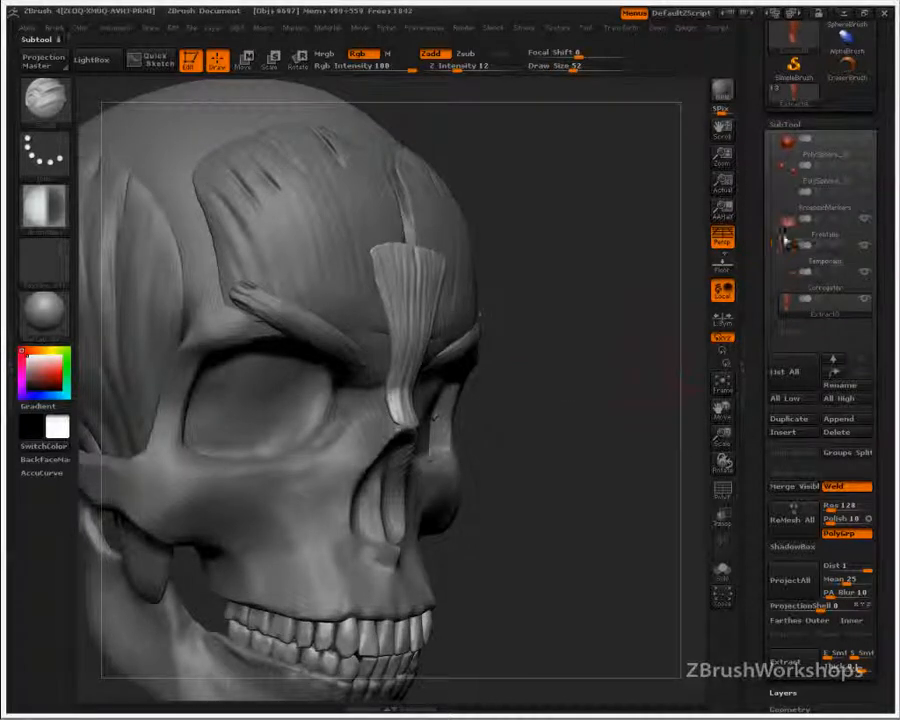
# - Rename the nose-bridge muscle subtool as Procerus
pyautogui.click(840, 384)
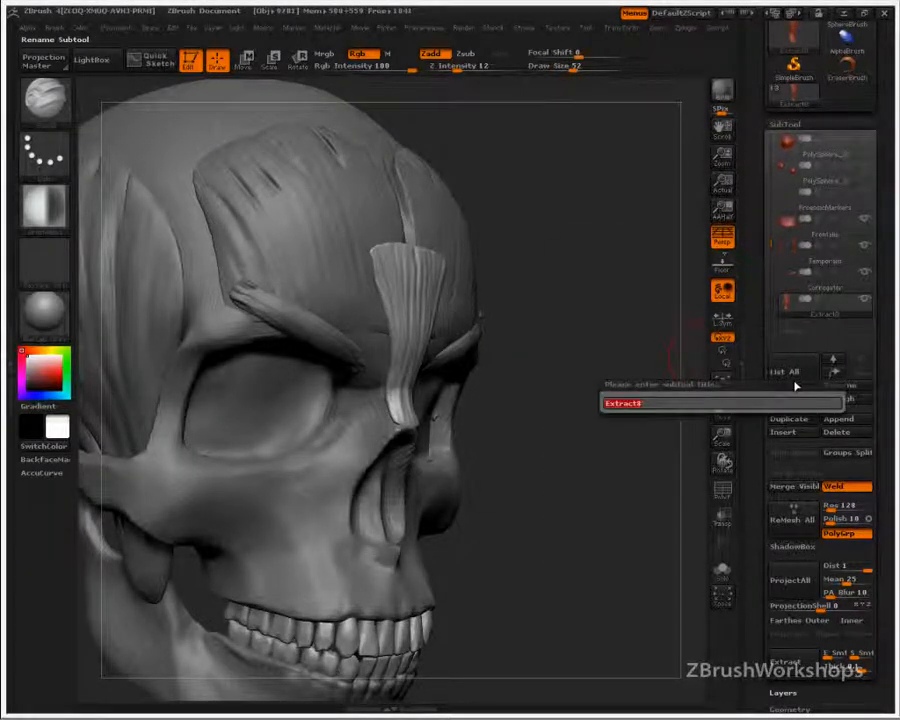
pyautogui.press('BackSpace')
pyautogui.press('Return')
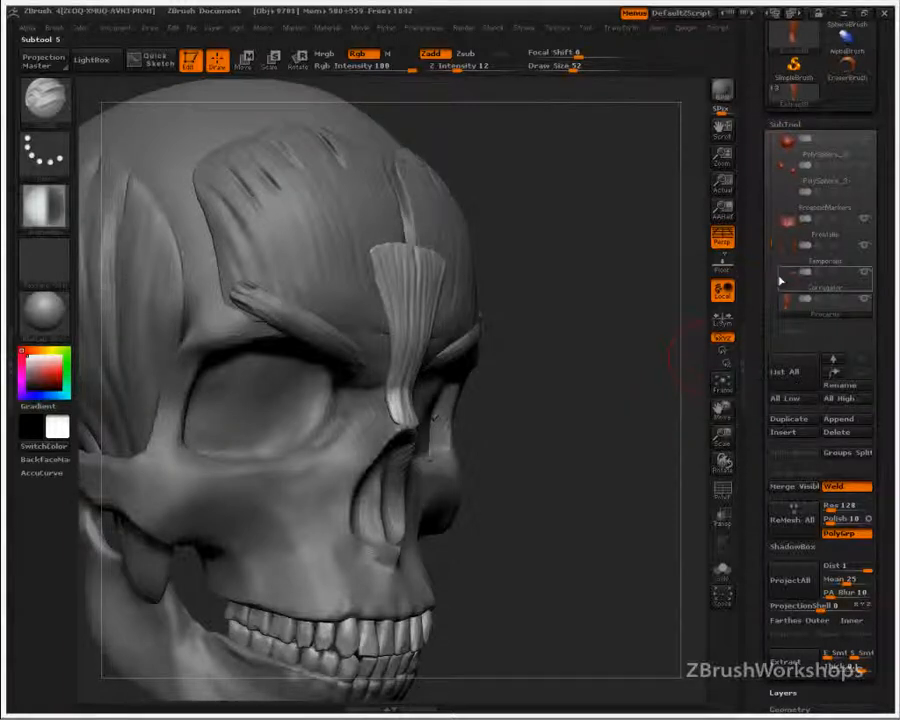
# - Isolate the skull subtool anat_0514 and mask a strip on each side of the nose bridge at draw size 17
pyautogui.moveTo(768, 237); pyautogui.dragTo(766, 124)
pyautogui.click(786, 146)
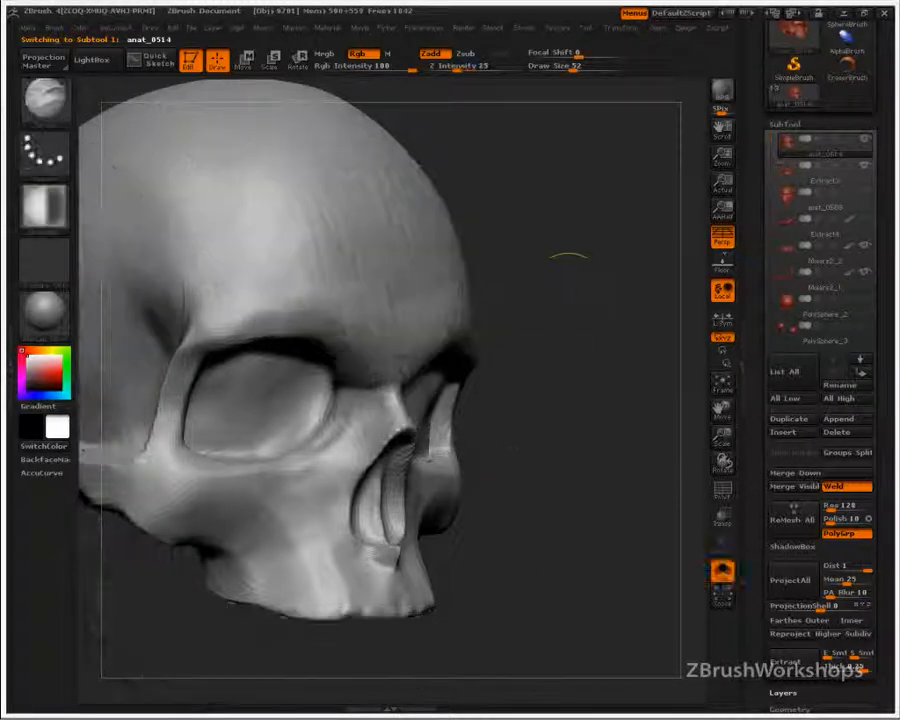
pyautogui.moveTo(554, 397); pyautogui.dragTo(450, 398)
pyautogui.moveTo(376, 320)
pyautogui.keyDown('ctrl'); pyautogui.mouseDown()
pyautogui.moveTo(372, 350)
pyautogui.moveTo(380, 350)
pyautogui.moveTo(364, 306)
pyautogui.moveTo(357, 323)
pyautogui.moveTo(378, 371)
pyautogui.moveTo(365, 408)
pyautogui.mouseUp(); pyautogui.keyUp('ctrl')
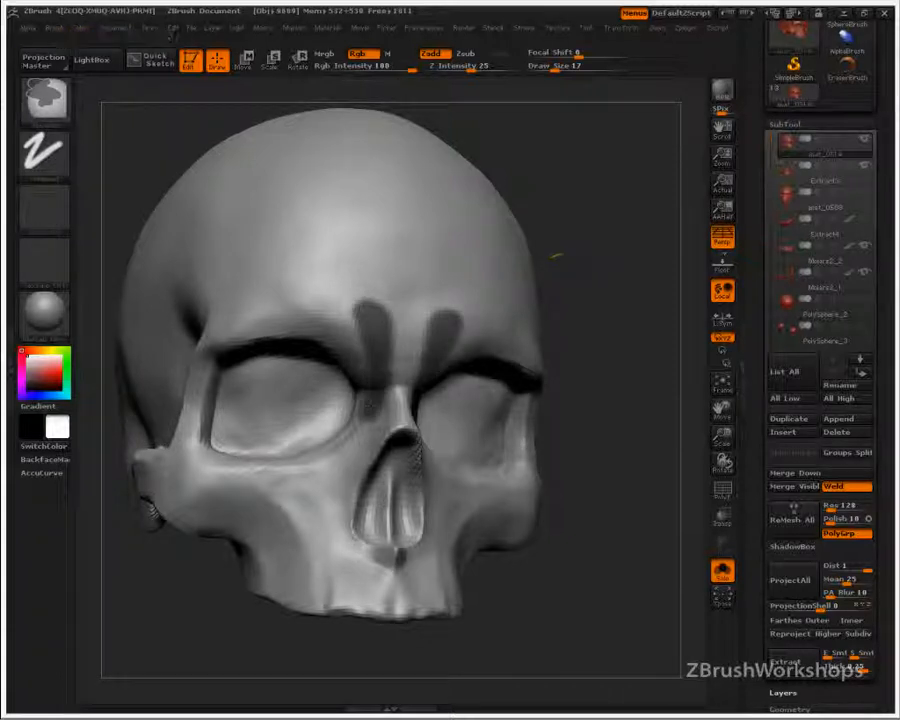
pyautogui.moveTo(568, 300); pyautogui.dragTo(665, 300)
pyautogui.keyDown('ctrl'); pyautogui.moveTo(361, 405); pyautogui.dragTo(366, 395); pyautogui.keyUp('ctrl')
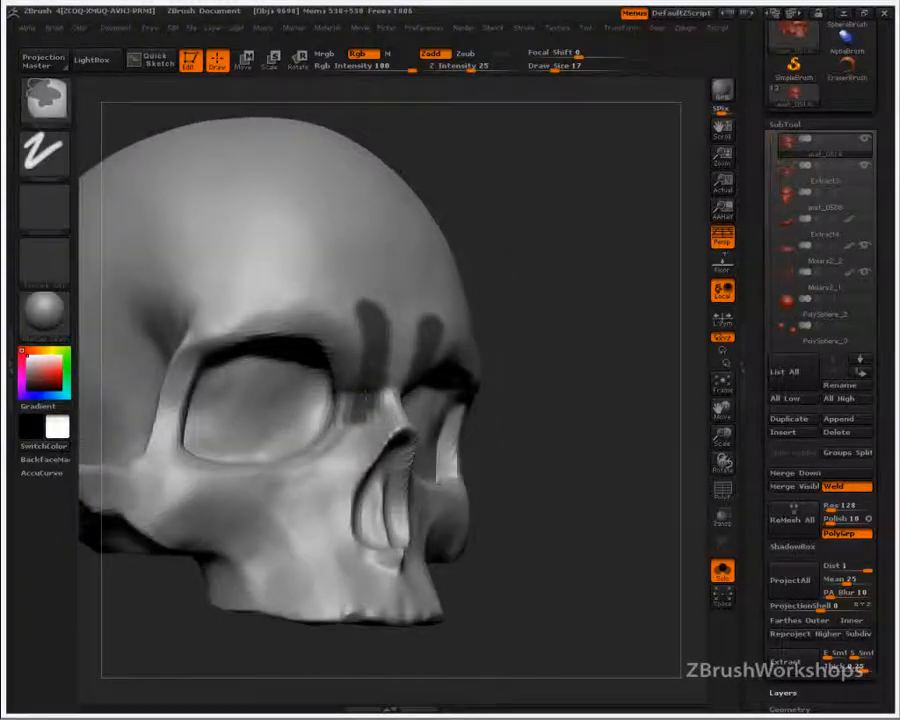
pyautogui.moveTo(368, 322)
pyautogui.keyDown('ctrl'); pyautogui.mouseDown()
pyautogui.moveTo(388, 318)
pyautogui.moveTo(383, 356)
pyautogui.mouseUp(); pyautogui.keyUp('ctrl')
# - Refine the two side strips' mask at draw size 14, squaring their upper outer corners and trimming their inner edges
pyautogui.moveTo(507, 300); pyautogui.dragTo(440, 328)
pyautogui.press('s')
pyautogui.click(400, 325)
pyautogui.press('ctrl')
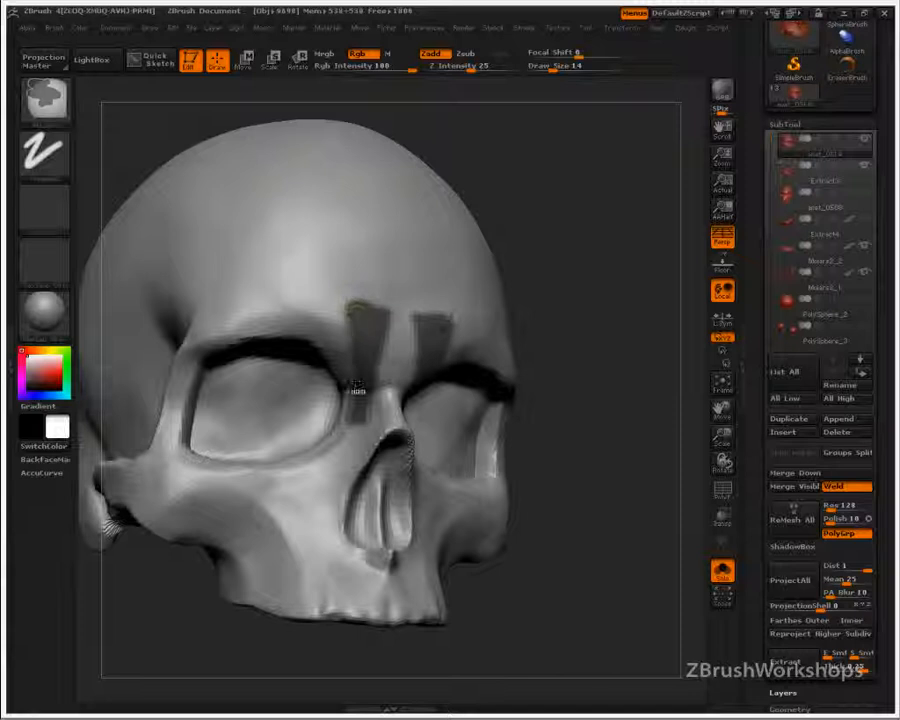
pyautogui.moveTo(354, 326)
pyautogui.keyDown('ctrl'); pyautogui.mouseDown()
pyautogui.moveTo(342, 303)
pyautogui.moveTo(350, 302)
pyautogui.mouseUp(); pyautogui.keyUp('ctrl')
pyautogui.moveTo(160, 160)
pyautogui.mouseDown()
pyautogui.moveTo(110, 221)
pyautogui.moveTo(90, 225)
pyautogui.mouseUp()
pyautogui.press('ctrl')
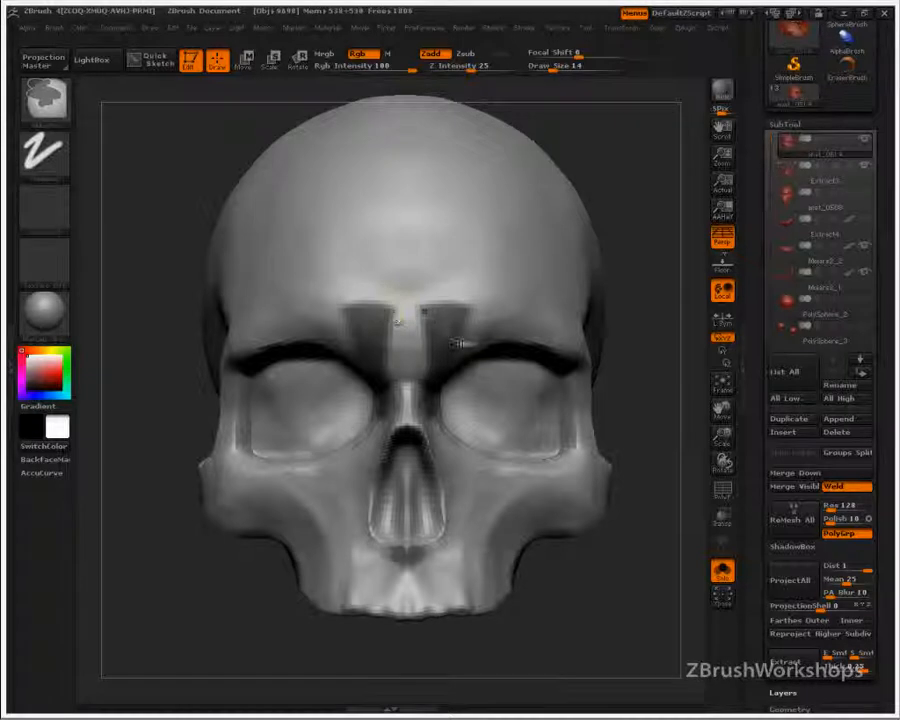
pyautogui.moveTo(392, 307)
pyautogui.keyDown('ctrl'); pyautogui.keyDown('alt'); pyautogui.mouseDown()
pyautogui.moveTo(349, 305)
pyautogui.moveTo(440, 306)
pyautogui.mouseUp(); pyautogui.keyUp('alt'); pyautogui.keyUp('ctrl')
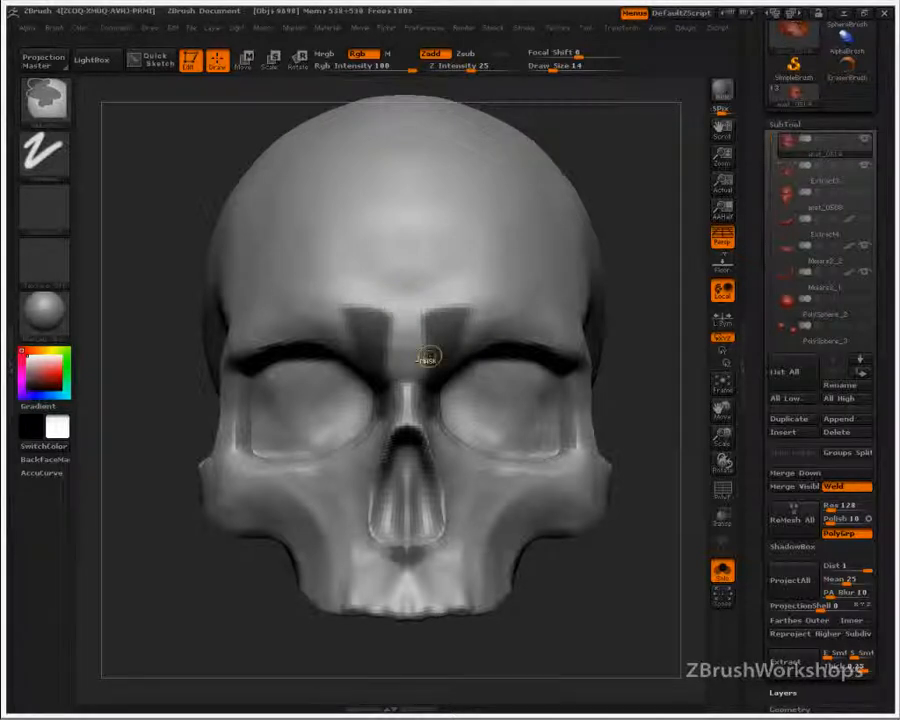
# - Extract the two masked side strips as a new muscle and show all subtools again
pyautogui.click(817, 568)
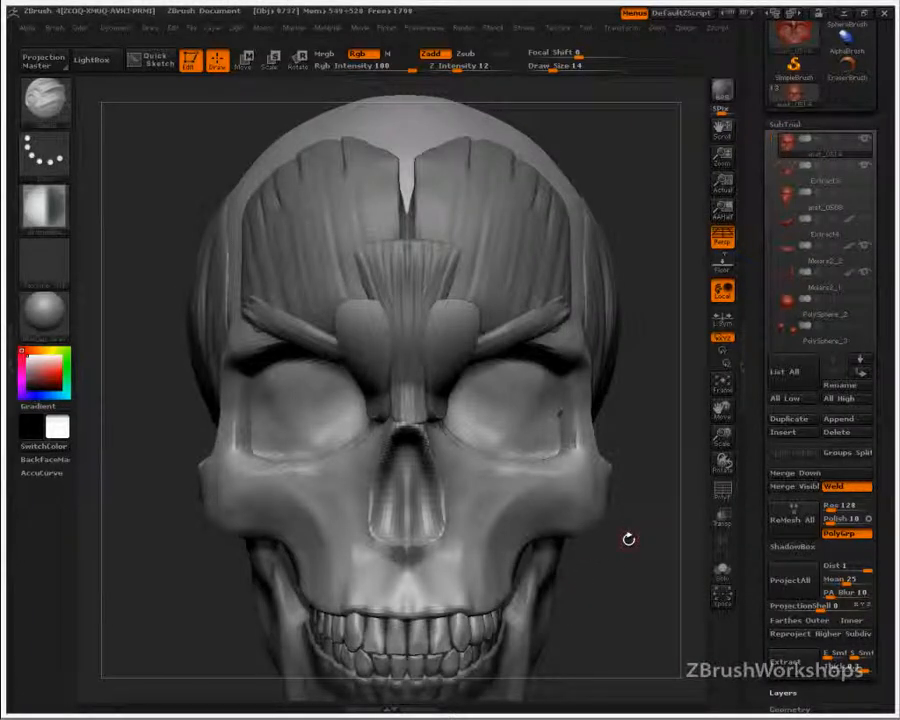
# - Select the extracted pair of strips beside the nose bridge, Extract9, and delete that subtool
pyautogui.moveTo(766, 152); pyautogui.dragTo(779, 268)
pyautogui.click(792, 287)
pyautogui.click(839, 434)
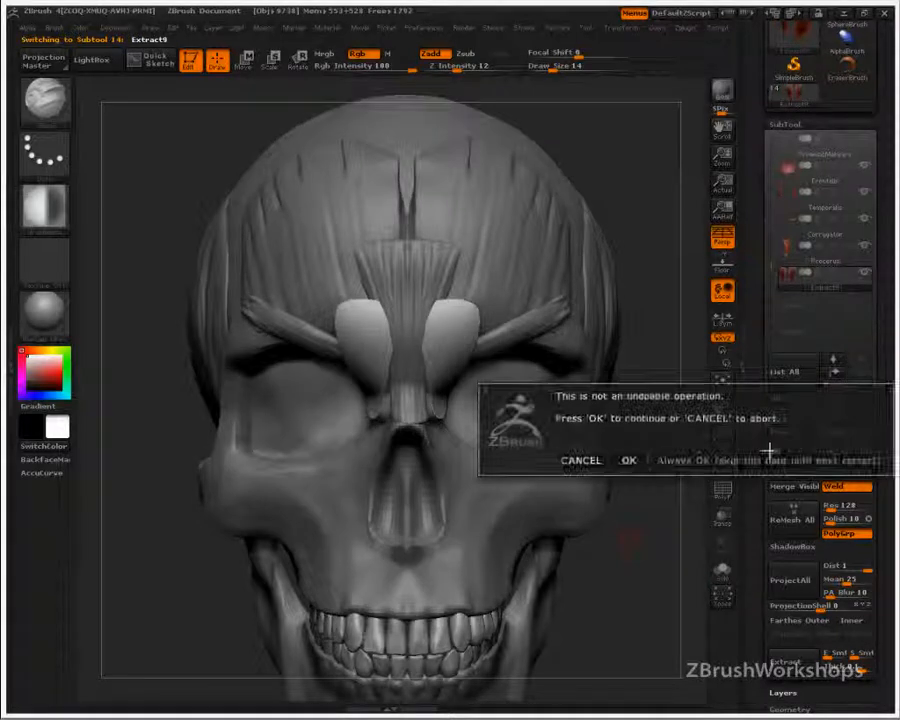
pyautogui.click(628, 460)
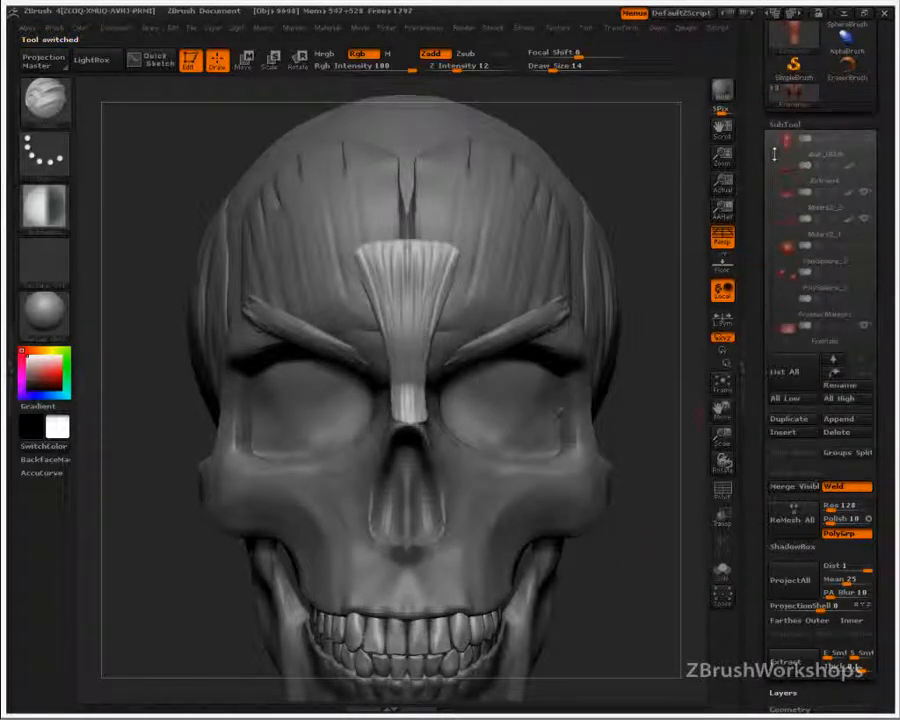
# - Try to extract the strips from the skull anat_0514 again at thickness 0.2, and delete the extracted Extract10 subtool
pyautogui.moveTo(772, 177); pyautogui.dragTo(772, 142)
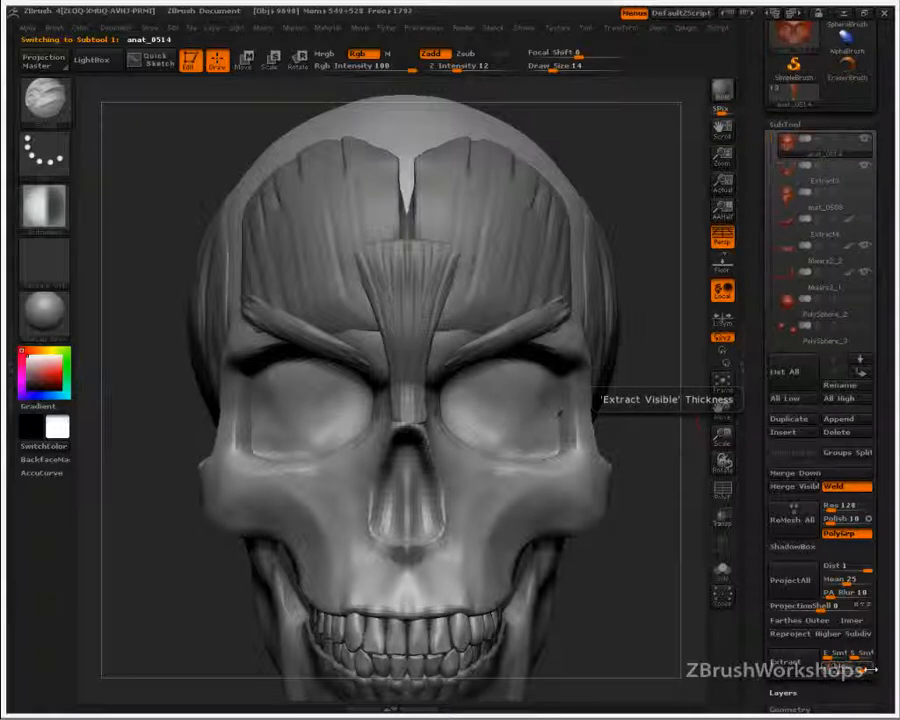
pyautogui.click(785, 662)
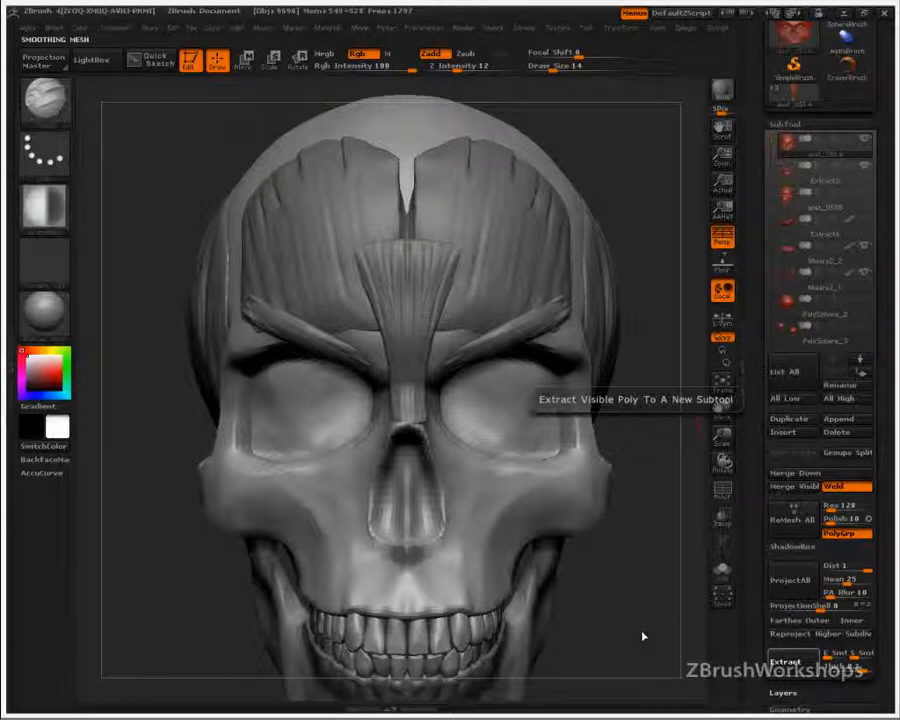
pyautogui.moveTo(643, 636); pyautogui.dragTo(643, 628)
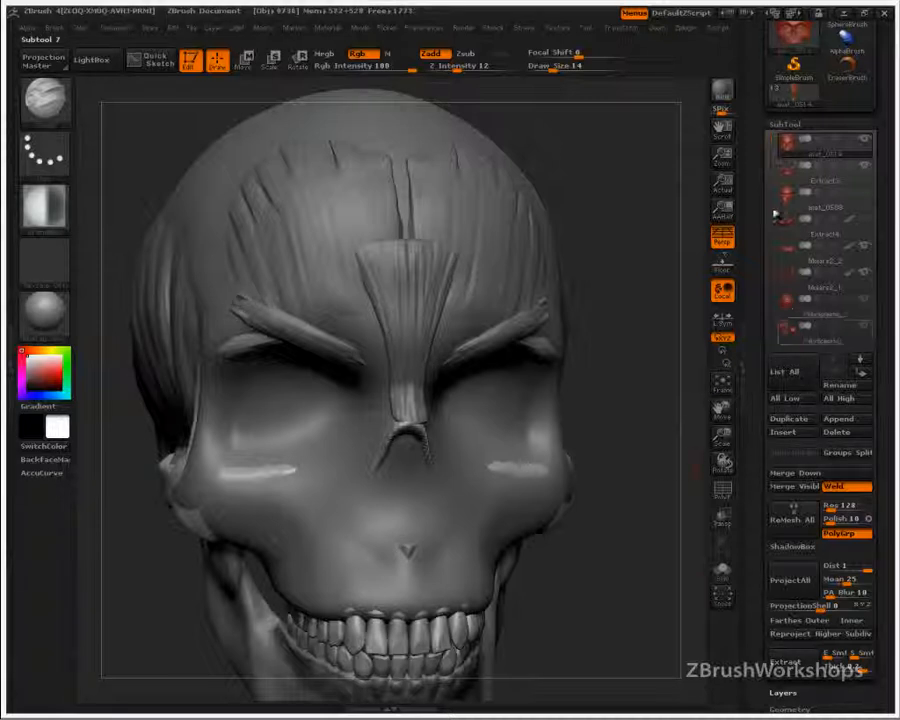
pyautogui.click(802, 317)
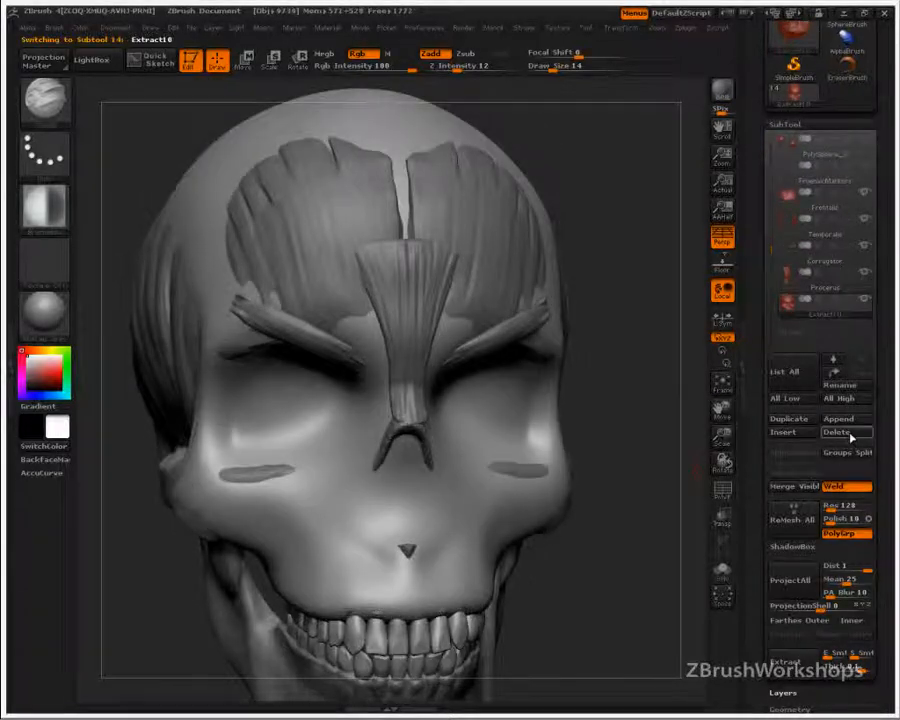
pyautogui.click(845, 433)
pyautogui.click(626, 461)
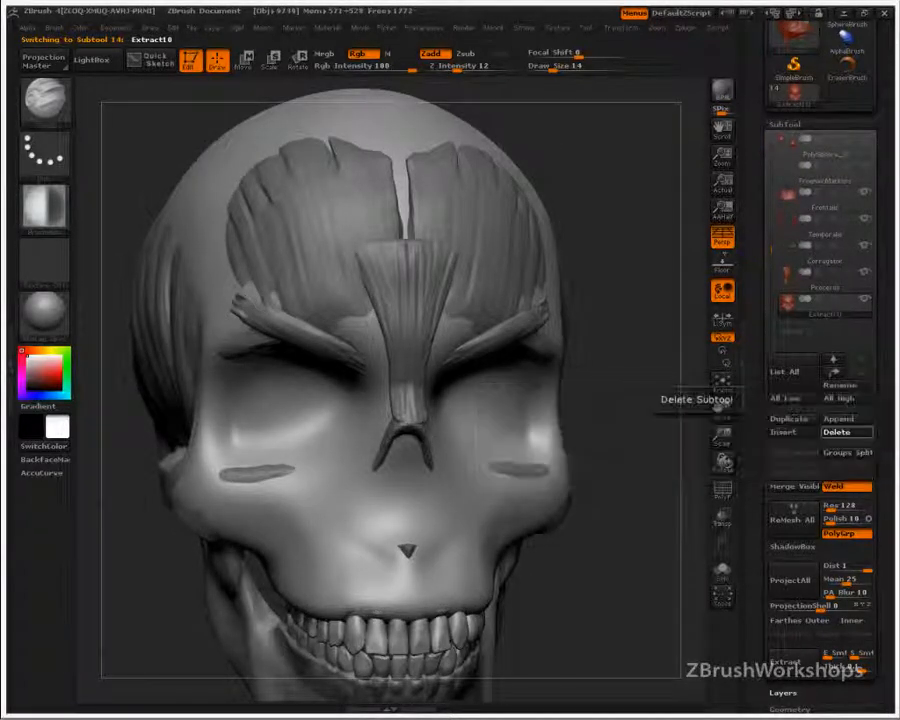
# - Invert the mask on the skull anat_0514, extract the nose-bridge strips at thickness 0.2, and select the new subtool
pyautogui.moveTo(770, 257); pyautogui.dragTo(781, 100)
pyautogui.click(783, 145)
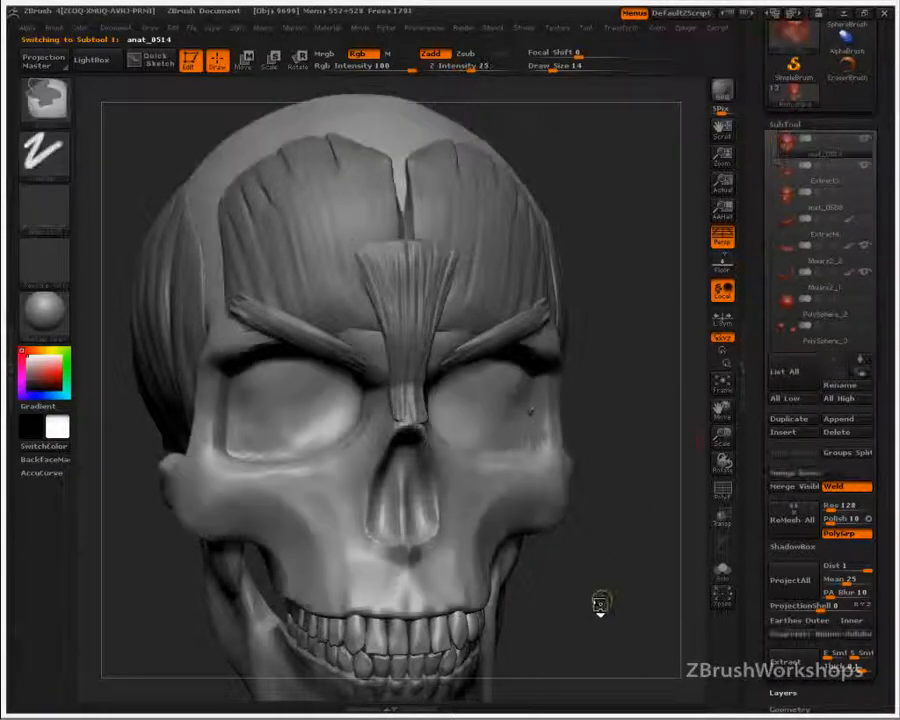
pyautogui.moveTo(638, 625); pyautogui.dragTo(612, 625)
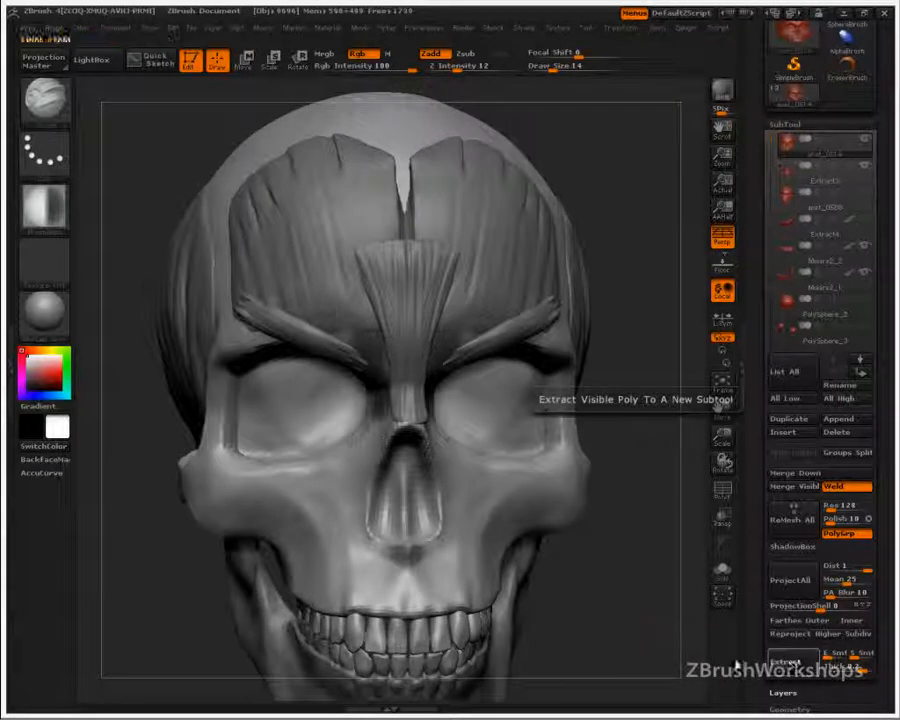
pyautogui.click(787, 663)
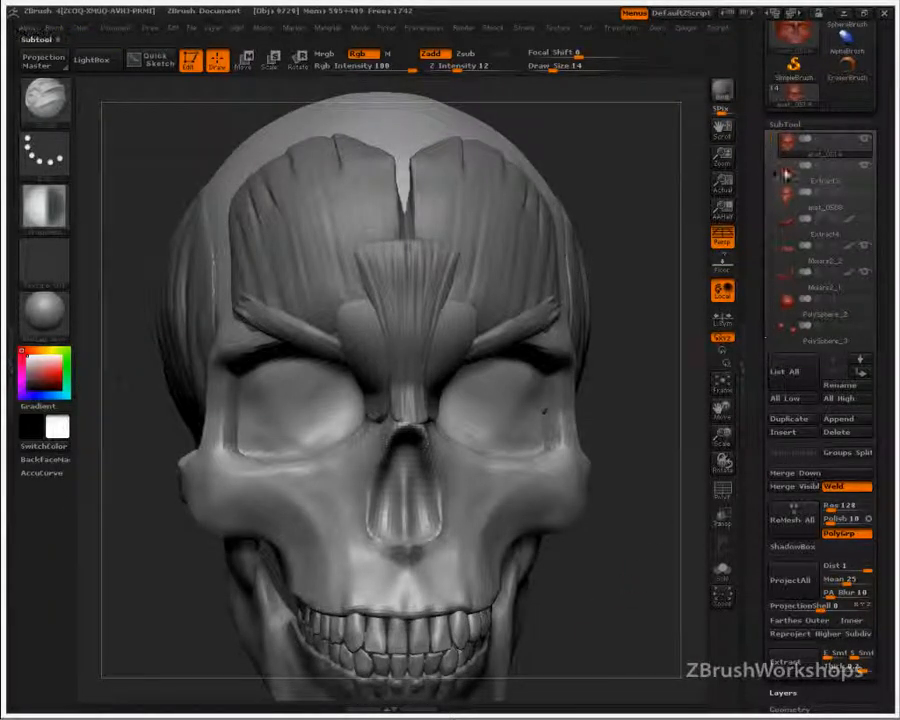
pyautogui.moveTo(771, 150); pyautogui.dragTo(771, 291)
pyautogui.click(794, 306)
pyautogui.click(864, 144)
# - Smooth the surface and edges of the two extracted strips beside the nose bridge at draw size 49
pyautogui.press('s')
pyautogui.moveTo(425, 356)
pyautogui.mouseDown()
pyautogui.moveTo(446, 356)
pyautogui.moveTo(452, 338)
pyautogui.moveTo(443, 356)
pyautogui.mouseUp()
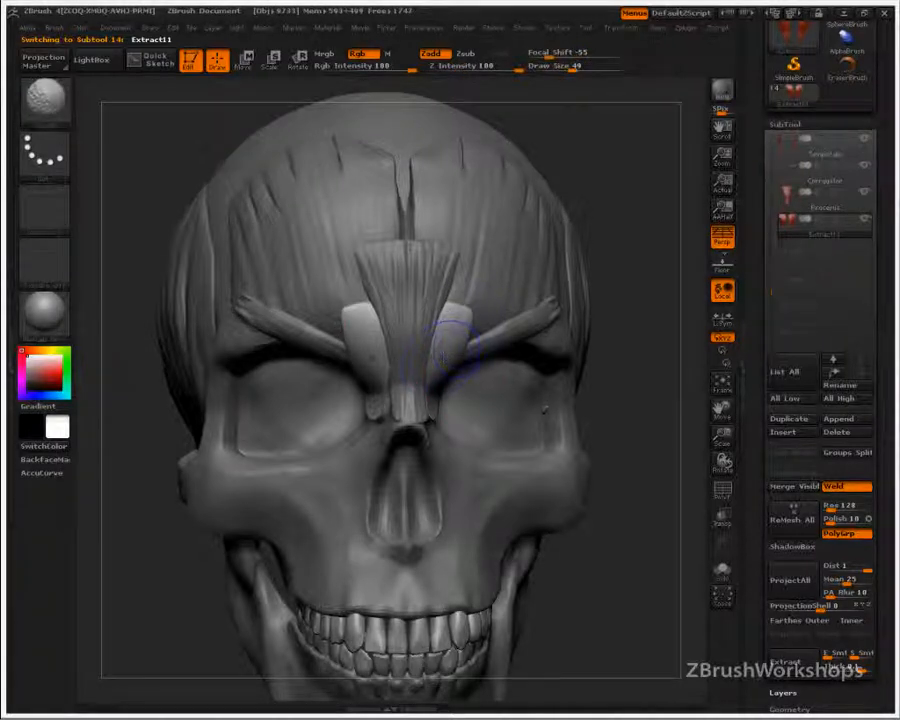
pyautogui.moveTo(384, 372)
pyautogui.keyDown('shift'); pyautogui.mouseDown()
pyautogui.moveTo(400, 398)
pyautogui.moveTo(382, 360)
pyautogui.mouseUp(); pyautogui.keyUp('shift')
pyautogui.moveTo(631, 378); pyautogui.dragTo(696, 374)
pyautogui.moveTo(462, 355)
pyautogui.keyDown('shift'); pyautogui.mouseDown()
pyautogui.moveTo(460, 364)
pyautogui.moveTo(450, 346)
pyautogui.mouseUp(); pyautogui.keyUp('shift')
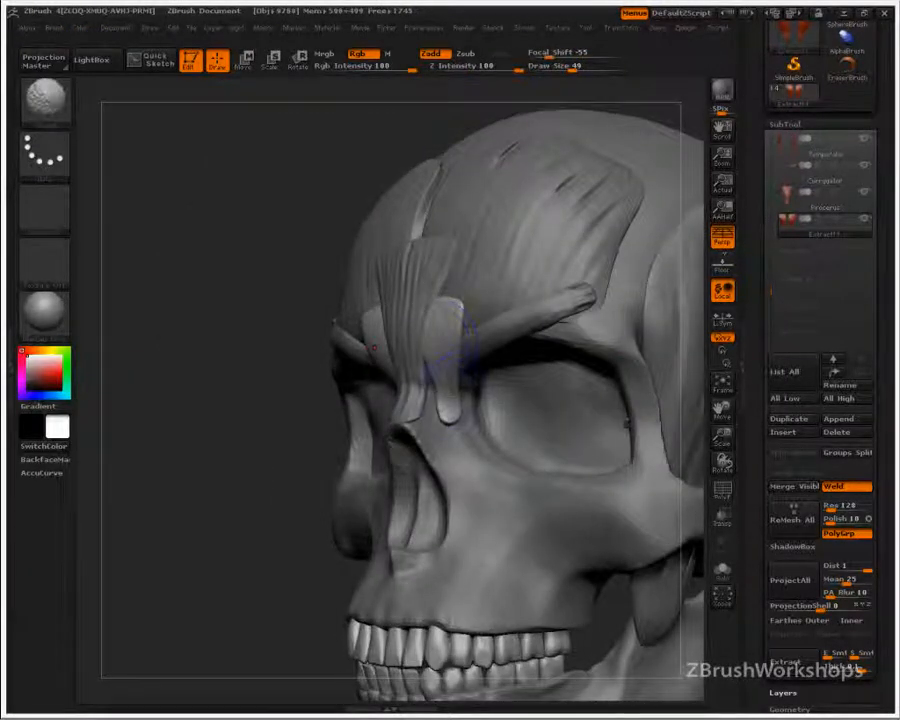
pyautogui.keyDown('shift'); pyautogui.moveTo(444, 390); pyautogui.dragTo(436, 365); pyautogui.keyUp('shift')
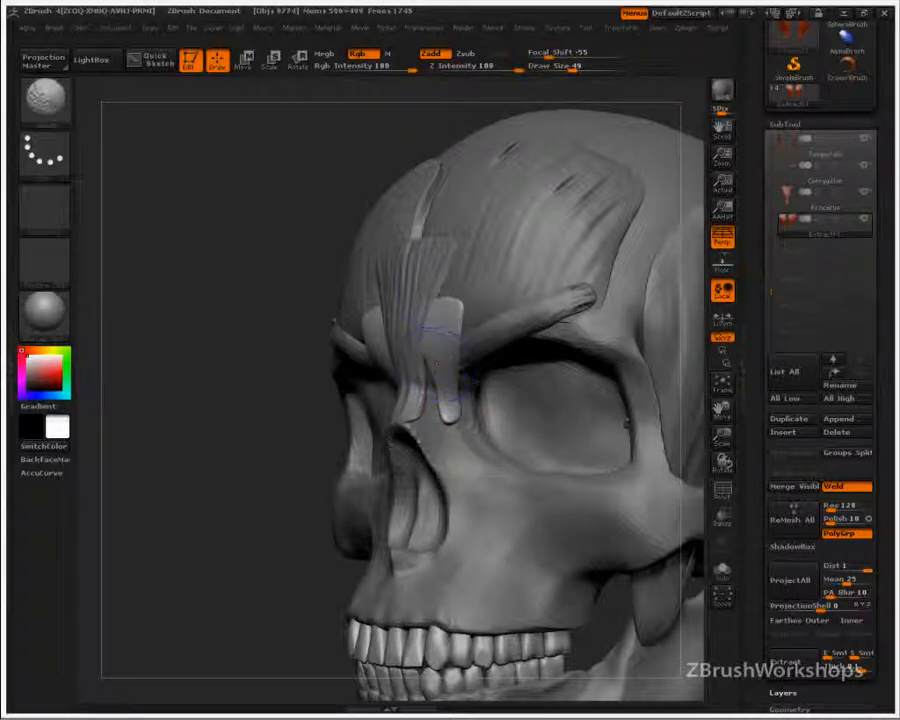
# - Reshape both strips with the Move brush at draw size 77, with broad tops tapering toward the nose, and subdivide the mesh
pyautogui.press('b')
pyautogui.press('m')
pyautogui.press('v')
pyautogui.press('s')
pyautogui.moveTo(426, 317)
pyautogui.mouseDown()
pyautogui.moveTo(438, 317)
pyautogui.moveTo(418, 316)
pyautogui.mouseUp()
pyautogui.moveTo(298, 385); pyautogui.dragTo(458, 358)
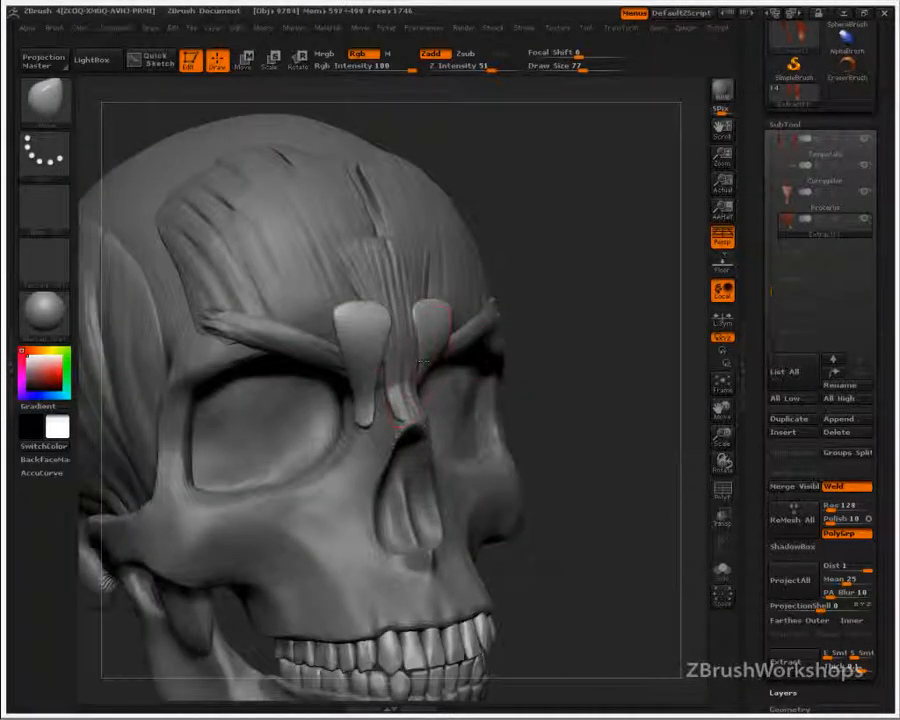
pyautogui.hotkey('ctrl', 'd')
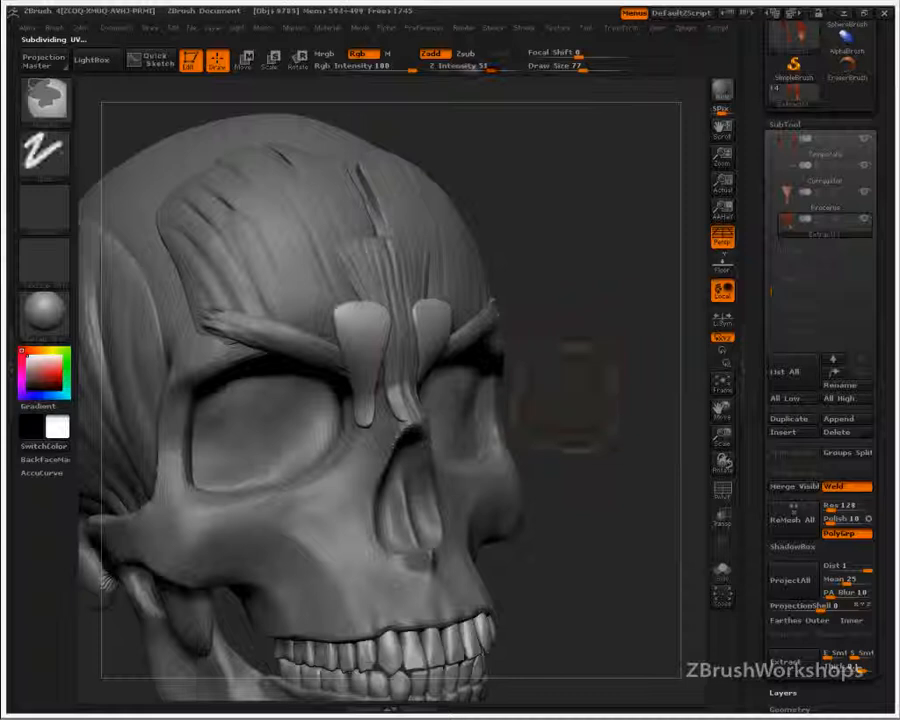
pyautogui.press('[')
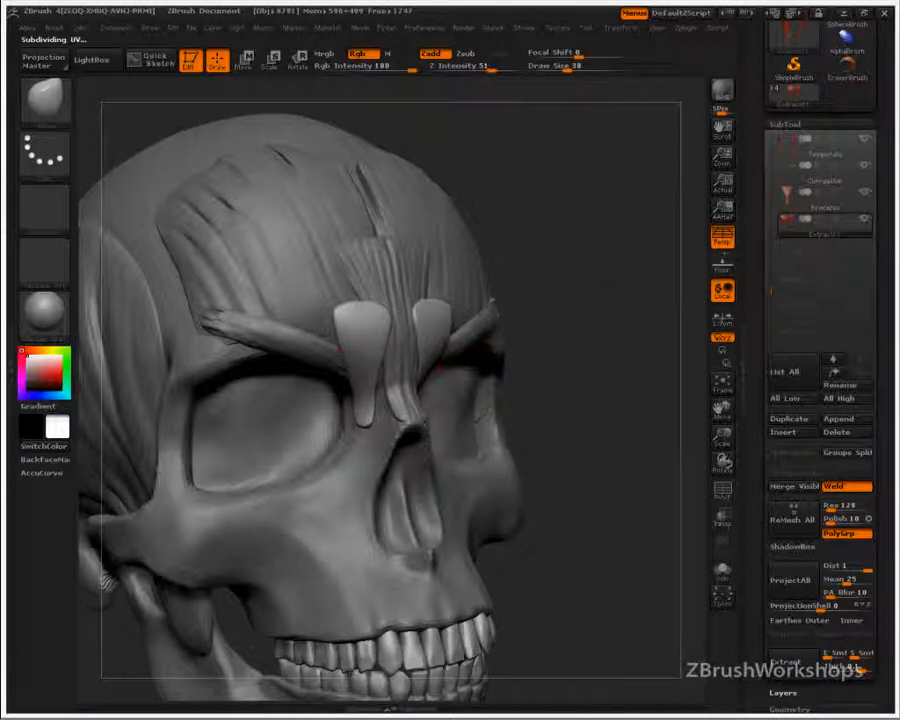
# - Carve lengthwise muscle fibres into both nose-bridge strips with the Slash3 brush at Z Intensity 12
pyautogui.press('b')
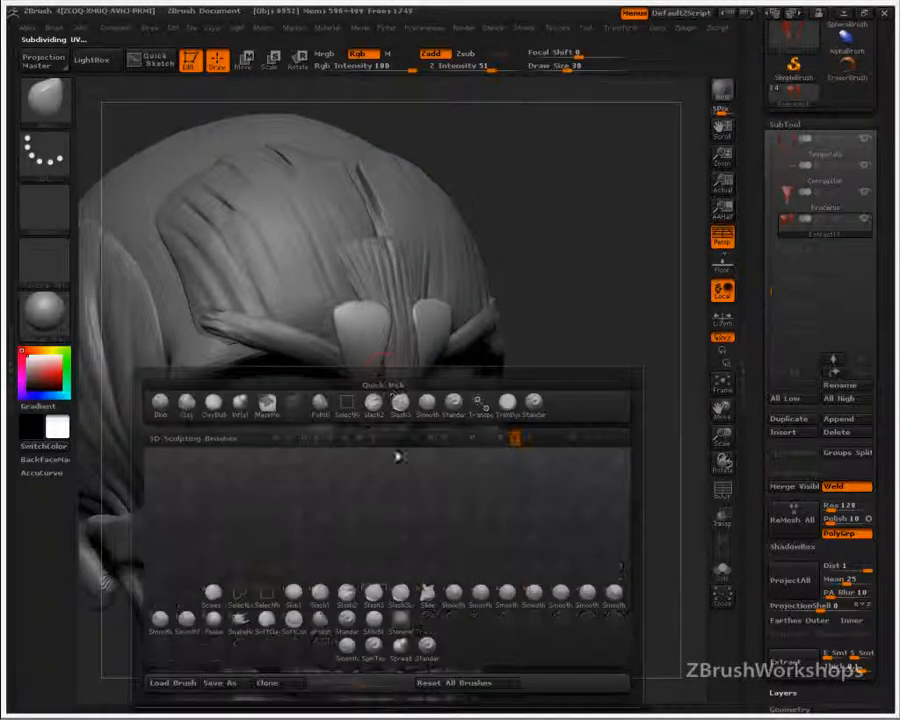
pyautogui.click(373, 597)
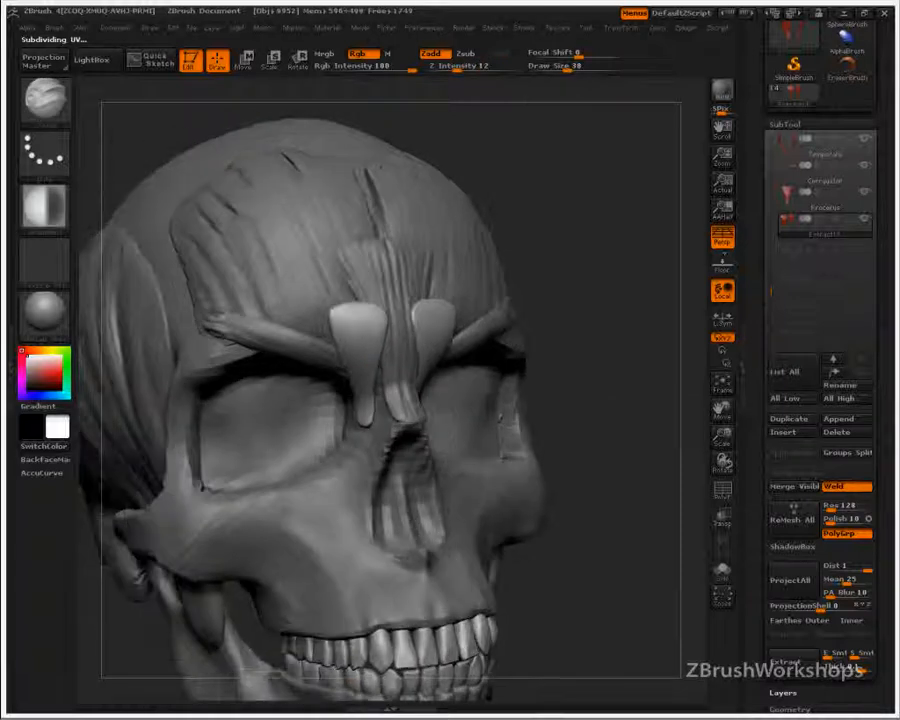
pyautogui.keyDown('shift'); pyautogui.moveTo(578, 398); pyautogui.dragTo(420, 310); pyautogui.keyUp('shift')
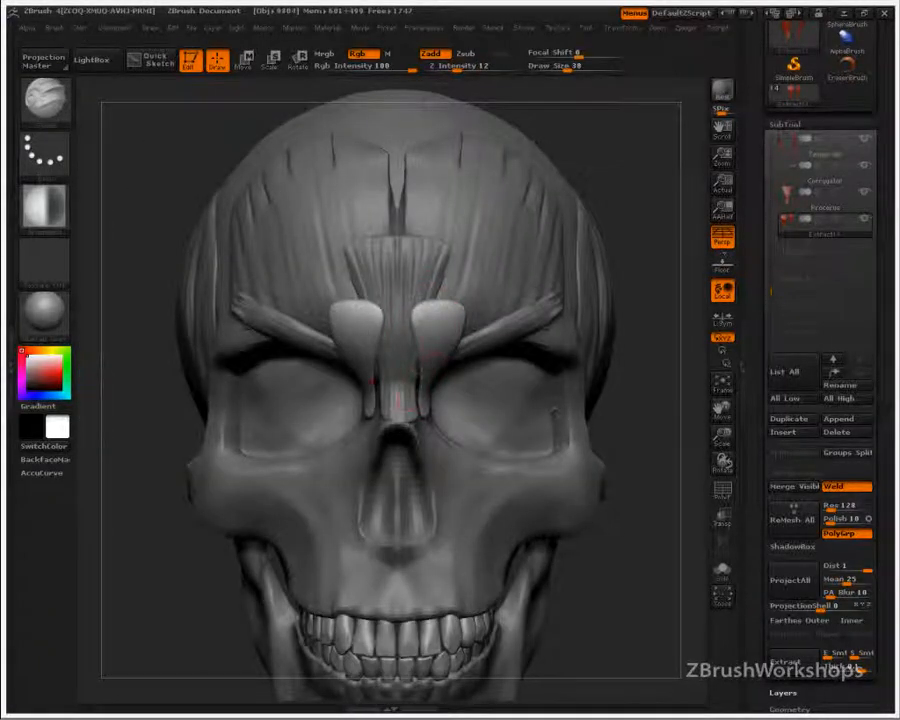
pyautogui.press('s')
pyautogui.moveTo(423, 336); pyautogui.dragTo(408, 336)
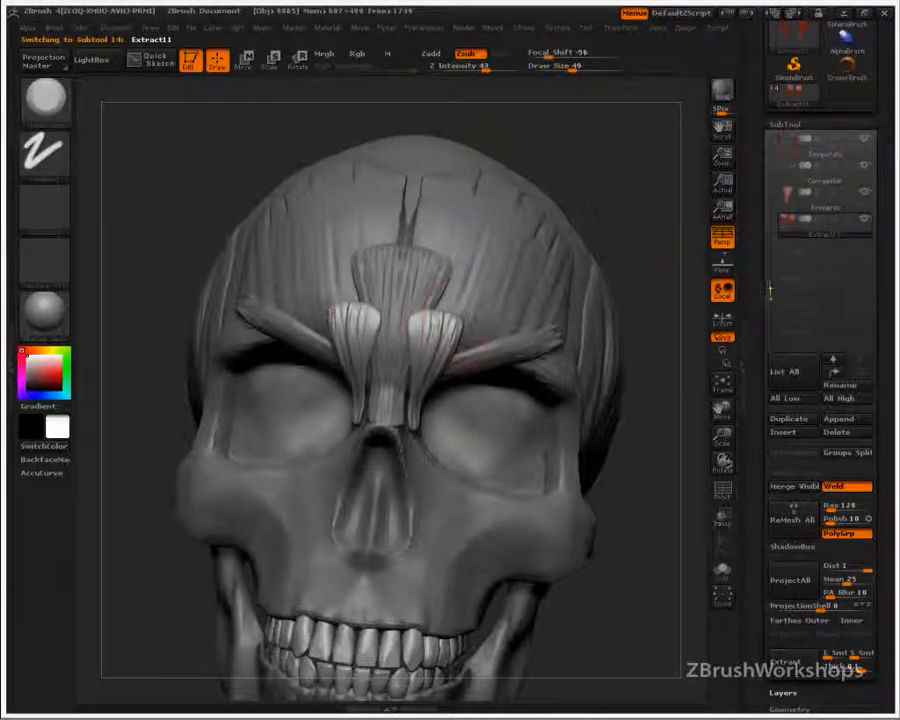
# - Show the cylindrical tissue-depth markers subtool and bring the whole skull into a three-quarter view
pyautogui.moveTo(779, 281); pyautogui.dragTo(786, 247)
pyautogui.click(862, 139)
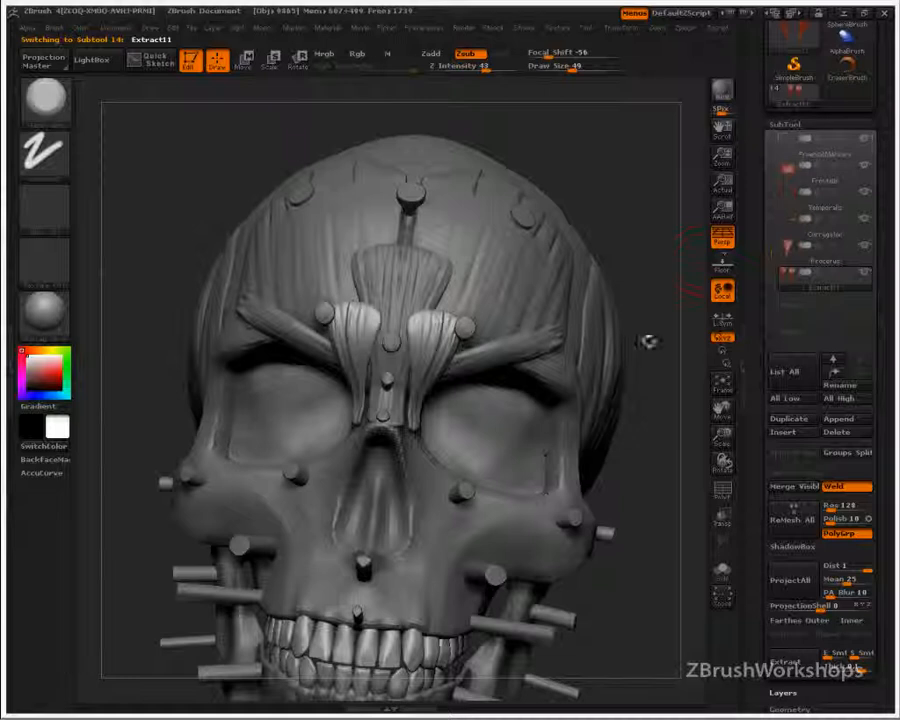
pyautogui.moveTo(648, 343); pyautogui.dragTo(370, 655)
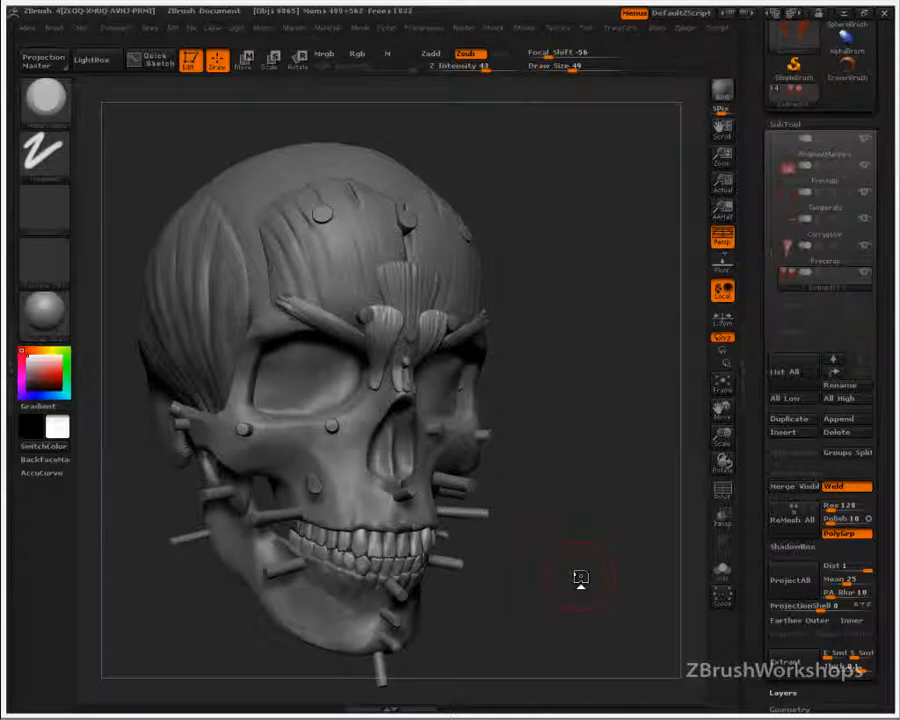
# - Sketch red annotation lines for the muscles running from the cheekbone, lower eye socket and nose side to the mouth
pyautogui.hotkey('ctrl', 'shift')
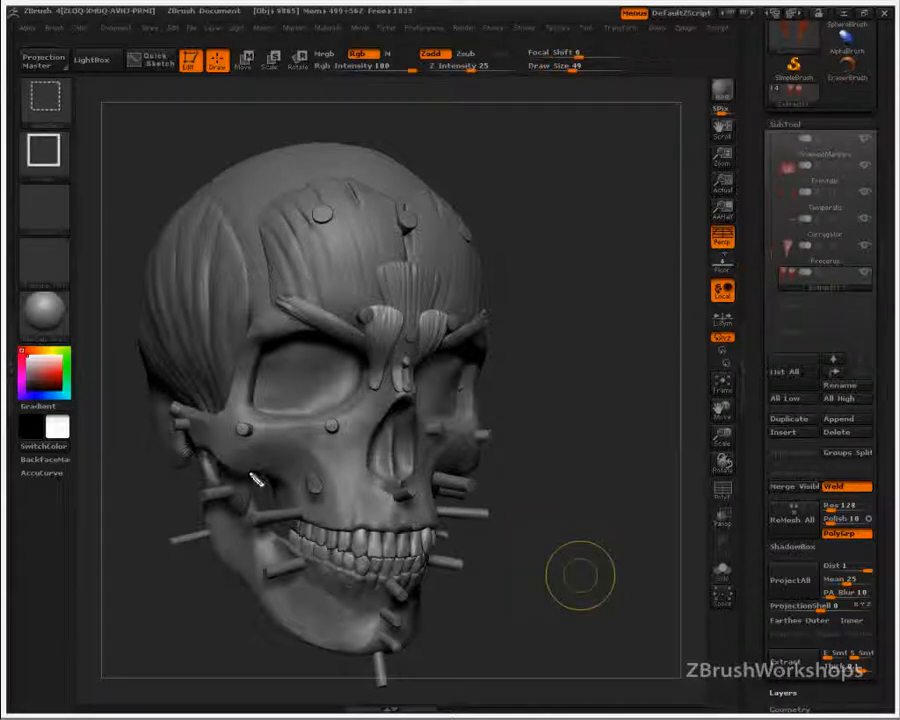
pyautogui.moveTo(230, 464)
pyautogui.keyDown('ctrl'); pyautogui.keyDown('shift'); pyautogui.mouseDown()
pyautogui.moveTo(327, 562)
pyautogui.moveTo(278, 486)
pyautogui.moveTo(306, 520)
pyautogui.mouseUp(); pyautogui.keyUp('shift'); pyautogui.keyUp('ctrl')
pyautogui.moveTo(255, 453); pyautogui.dragTo(308, 524)
pyautogui.moveTo(270, 450); pyautogui.dragTo(321, 553)
pyautogui.moveTo(323, 430); pyautogui.dragTo(331, 505)
pyautogui.moveTo(339, 425); pyautogui.dragTo(341, 503)
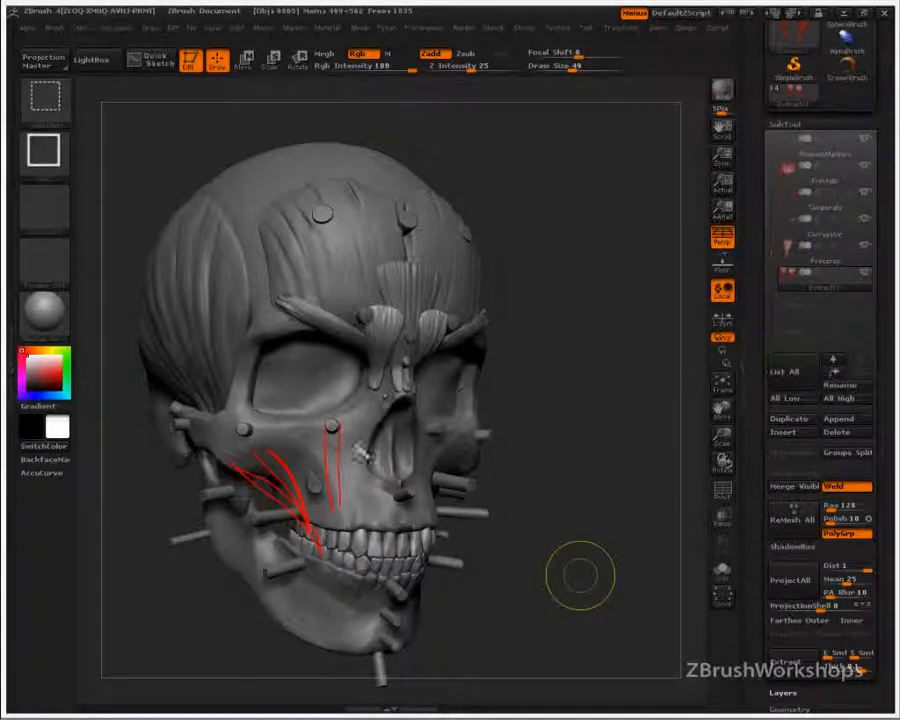
pyautogui.moveTo(376, 386)
pyautogui.mouseDown()
pyautogui.moveTo(339, 470)
pyautogui.moveTo(341, 509)
pyautogui.mouseUp()
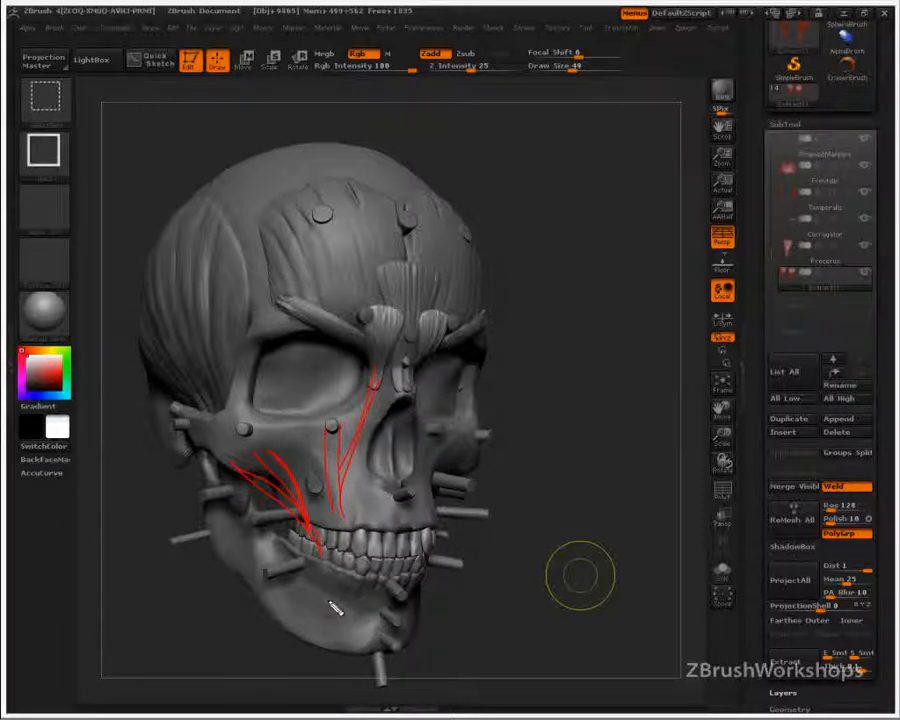
# - Sketch red annotation lines for the ring muscle around the mouth, the cheek muscle and the vertical jaw muscle
pyautogui.moveTo(436, 500)
pyautogui.mouseDown()
pyautogui.moveTo(372, 503)
pyautogui.moveTo(362, 608)
pyautogui.moveTo(437, 503)
pyautogui.mouseUp()
pyautogui.moveTo(251, 480)
pyautogui.mouseDown()
pyautogui.moveTo(265, 528)
pyautogui.moveTo(285, 531)
pyautogui.moveTo(298, 520)
pyautogui.mouseUp()
pyautogui.moveTo(228, 452); pyautogui.dragTo(224, 572)
pyautogui.moveTo(247, 478); pyautogui.dragTo(234, 581)
pyautogui.moveTo(259, 532); pyautogui.dragTo(252, 589)
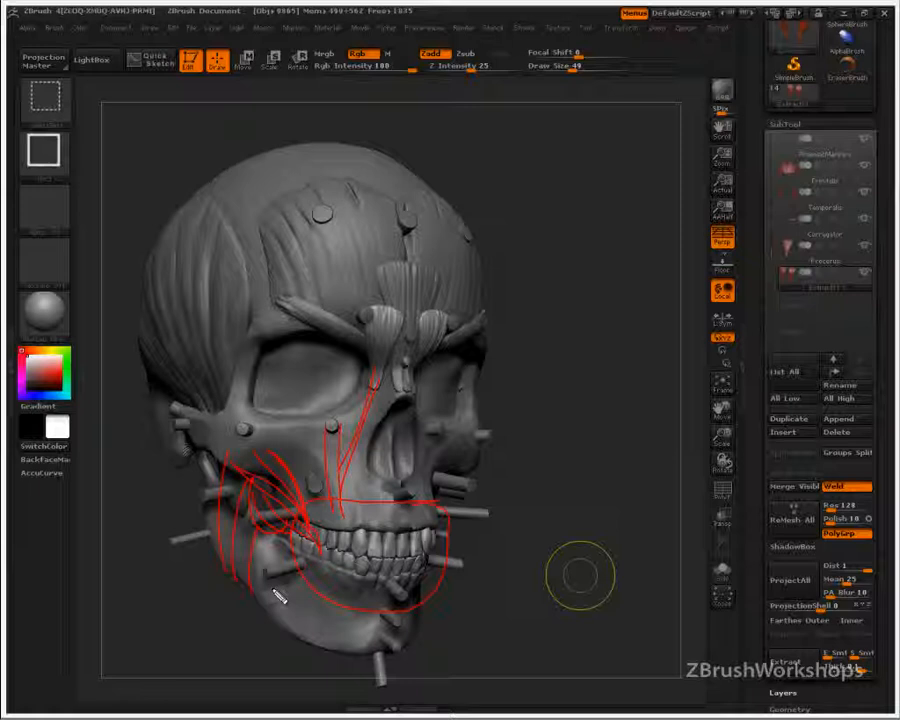